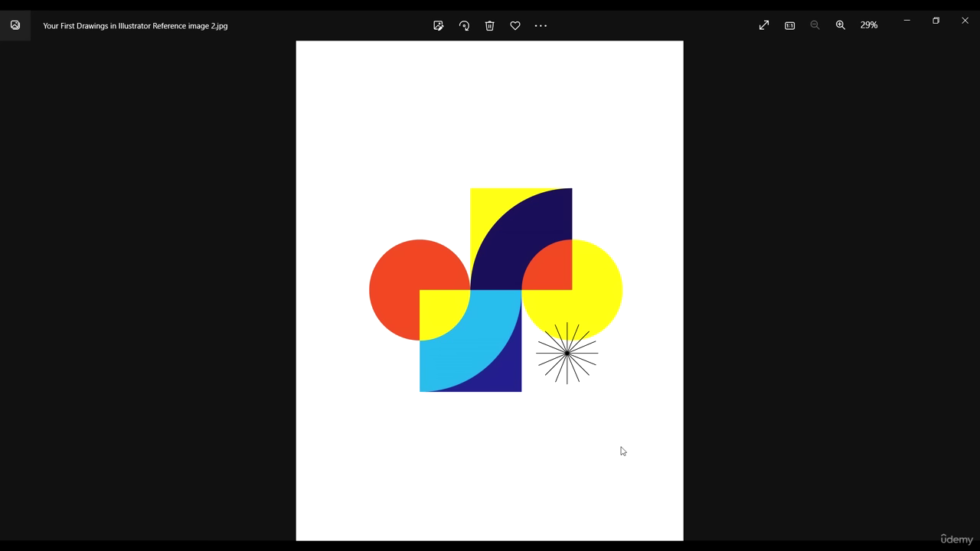
Switch to Illustrator and bring the artboard with the dimmed reference template into view.
key("alt+Tab")
scroll(534, 230, "down", 1)
scroll(534, 232, "up", 1)
scroll(534, 232, "up", 1)
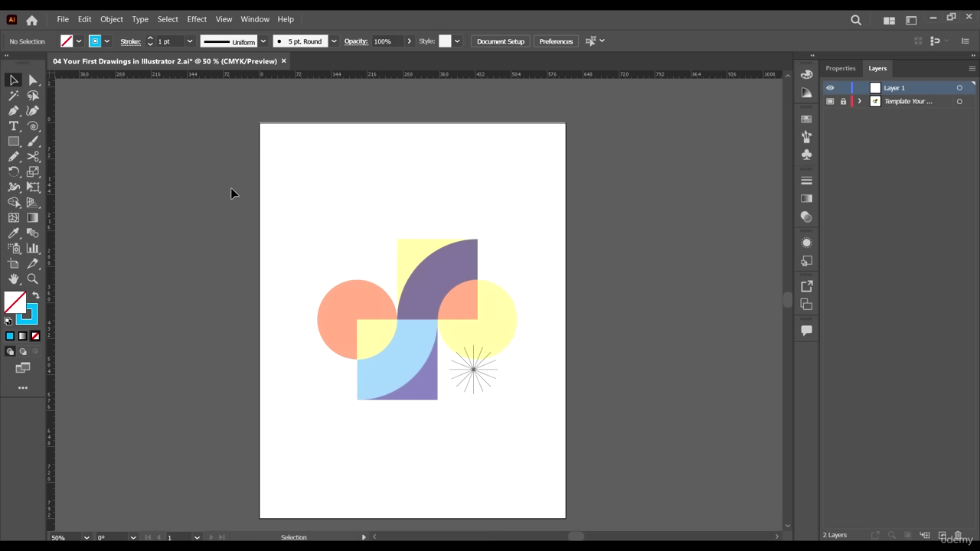
scroll(232, 184, "down", 1)
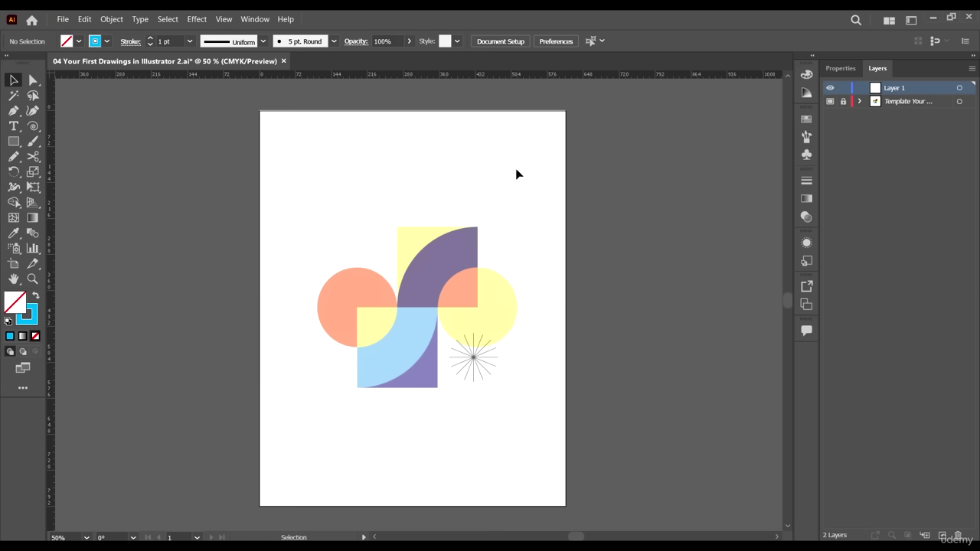
left_click(62, 19)
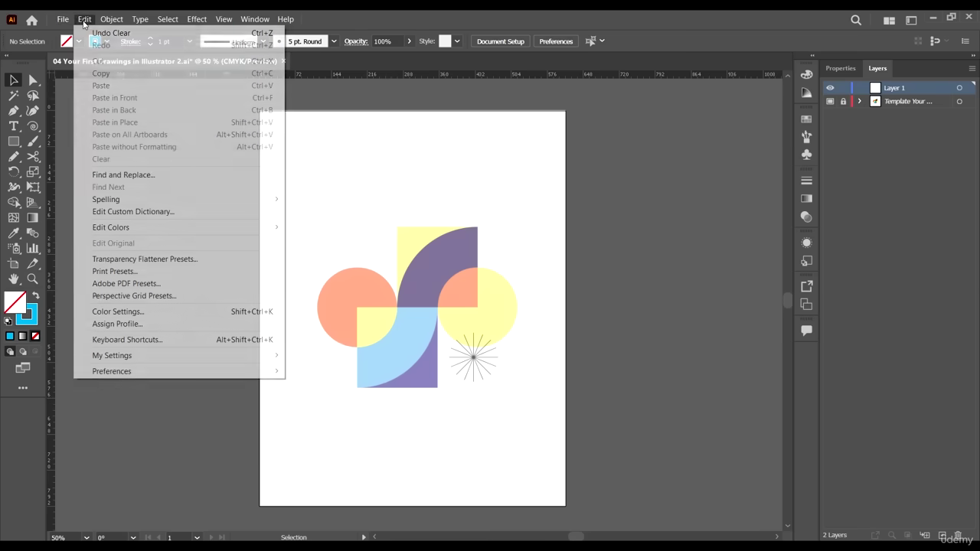
left_click(114, 219)
double_click(149, 116)
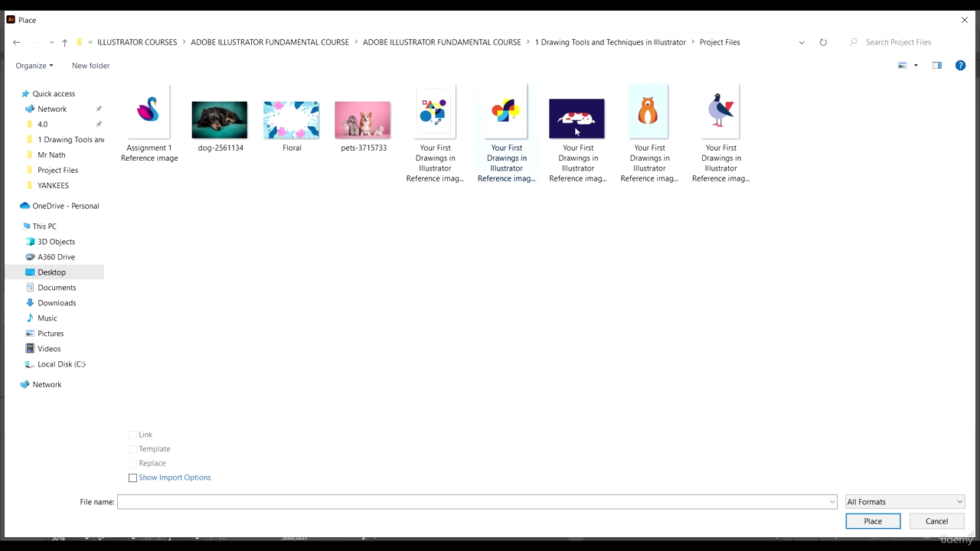
left_click(506, 153)
left_click(506, 151)
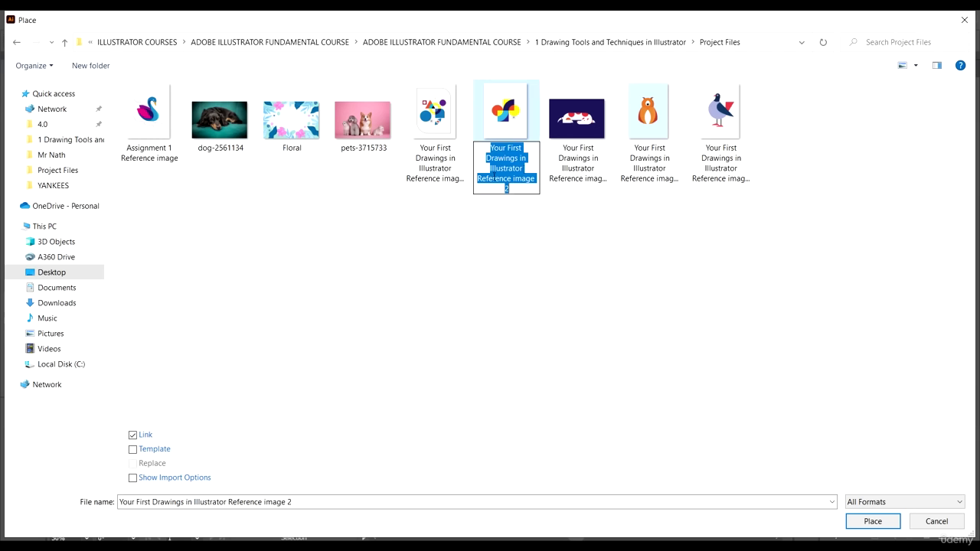
key("Escape")
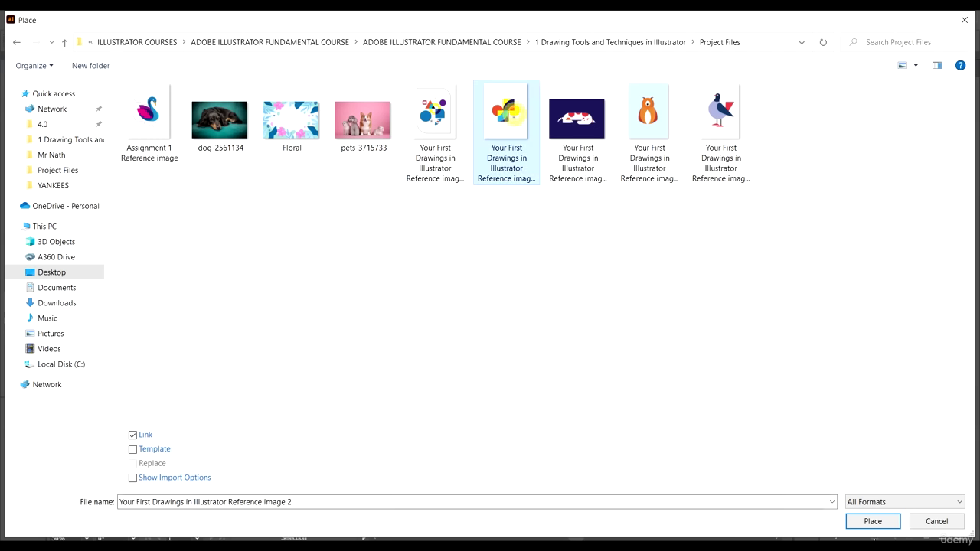
left_click(926, 526)
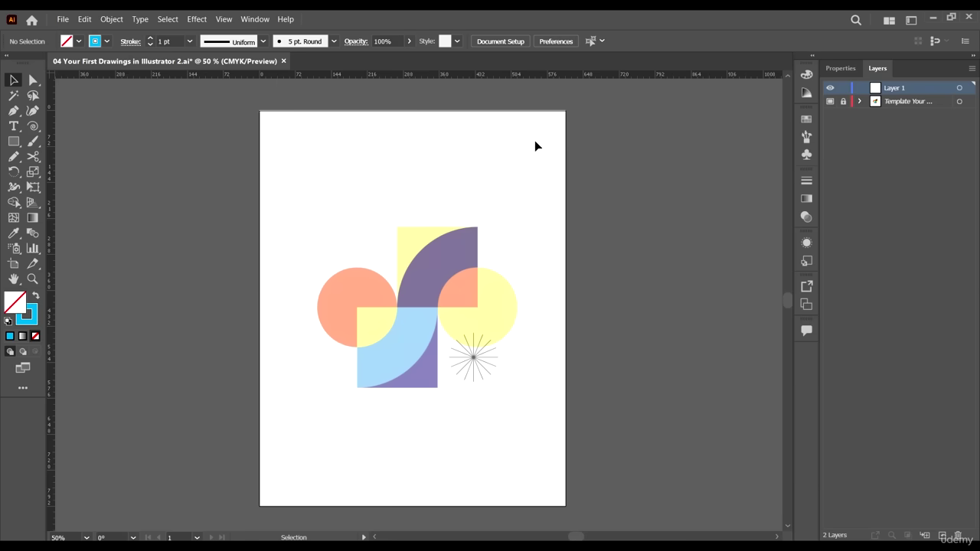
Trace the template's upper yellow-and-purple square with an unfilled rectangle that has a 1 pt cyan stroke, and deselect it.
scroll(671, 349, "down", 1)
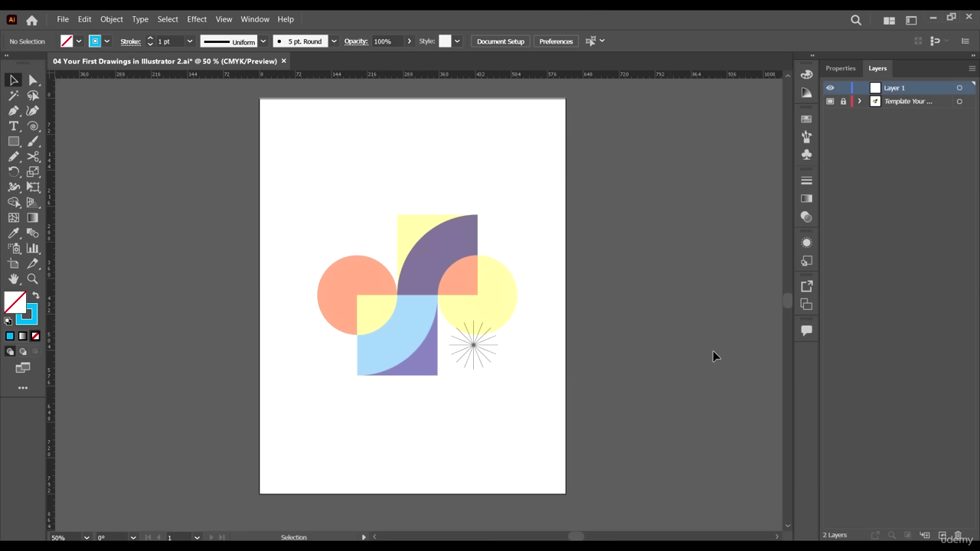
scroll(436, 240, "up", 3)
scroll(437, 241, "down", 1)
scroll(459, 249, "up", 1)
scroll(479, 258, "down", 1)
left_click(15, 142)
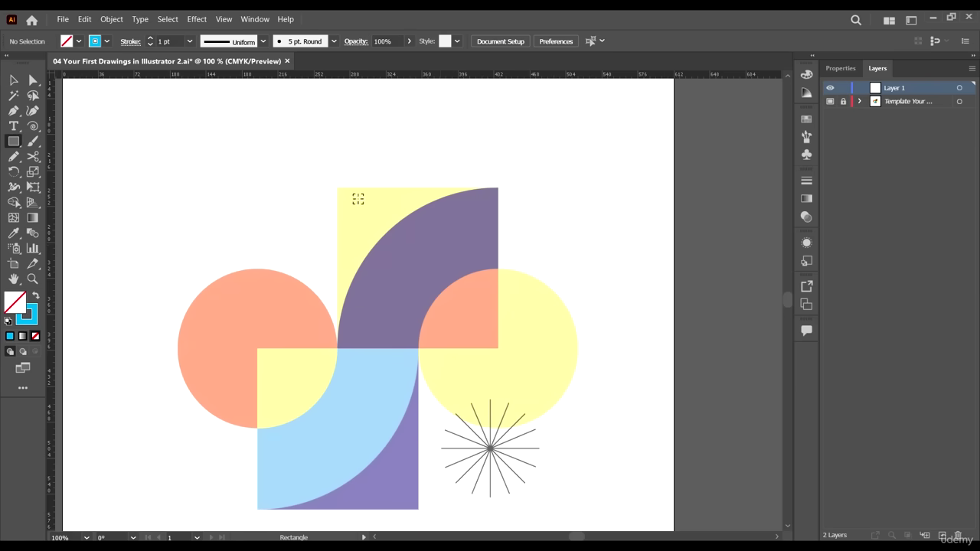
scroll(356, 200, "up", 1)
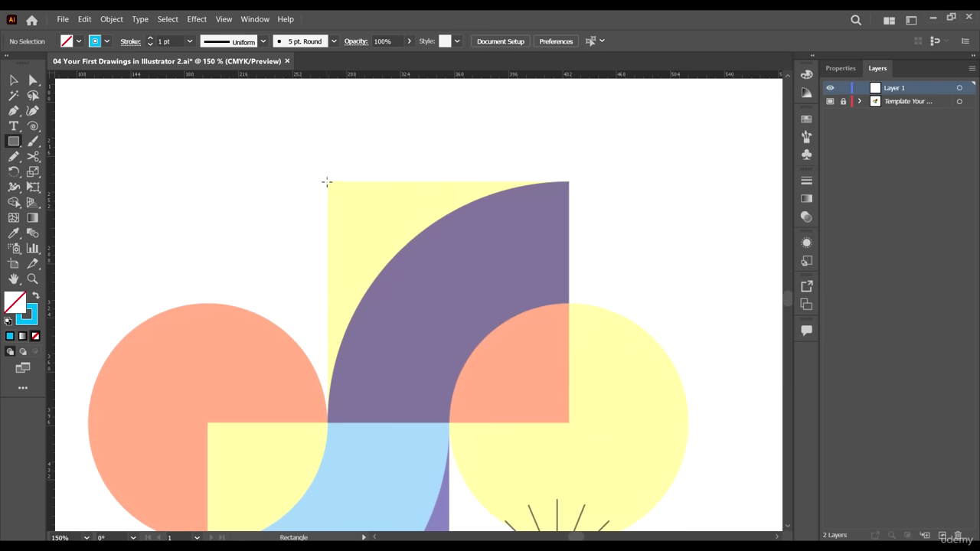
left_click_drag(328, 183, 569, 423)
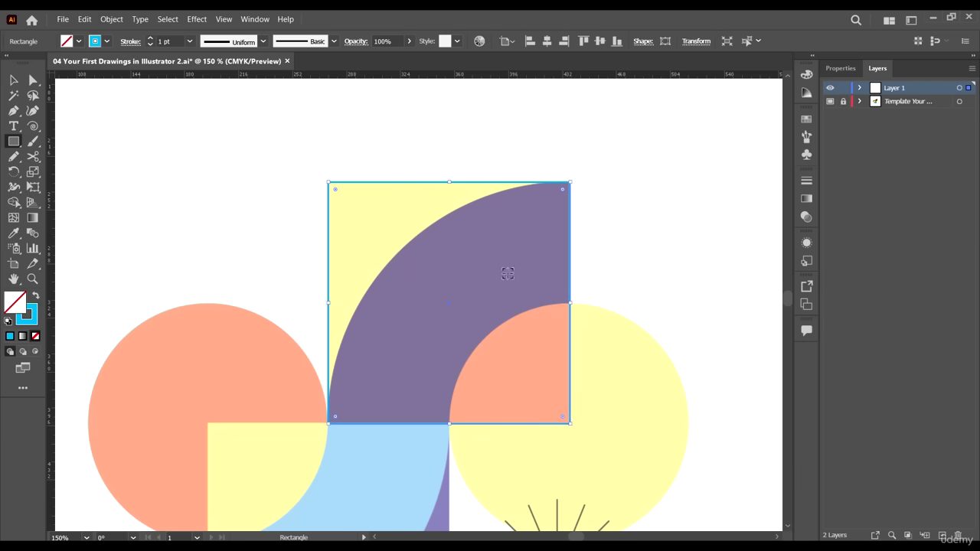
key("ctrl+minus")
key("ctrl+minus")
left_click(13, 79)
left_click(148, 200)
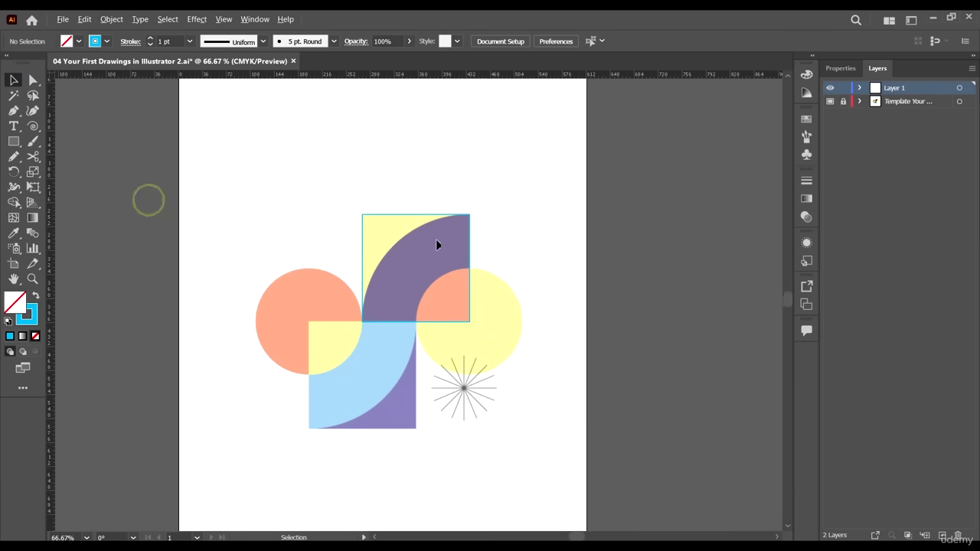
Draw three practice rectangles beside the artboard, with the third overlapping a corner of each of the other two.
scroll(624, 267, "down", 1)
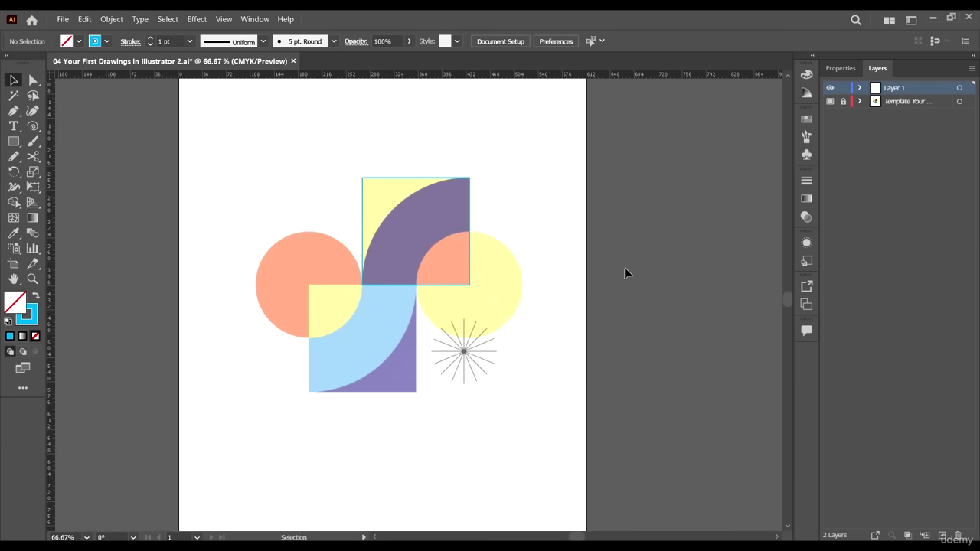
left_click(13, 143)
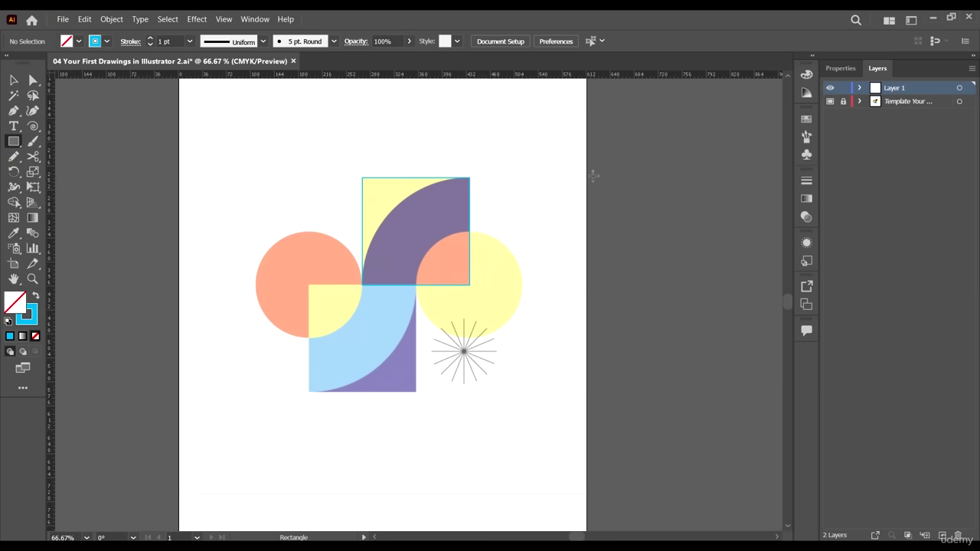
scroll(591, 175, "right", 1)
scroll(560, 192, "up", 1)
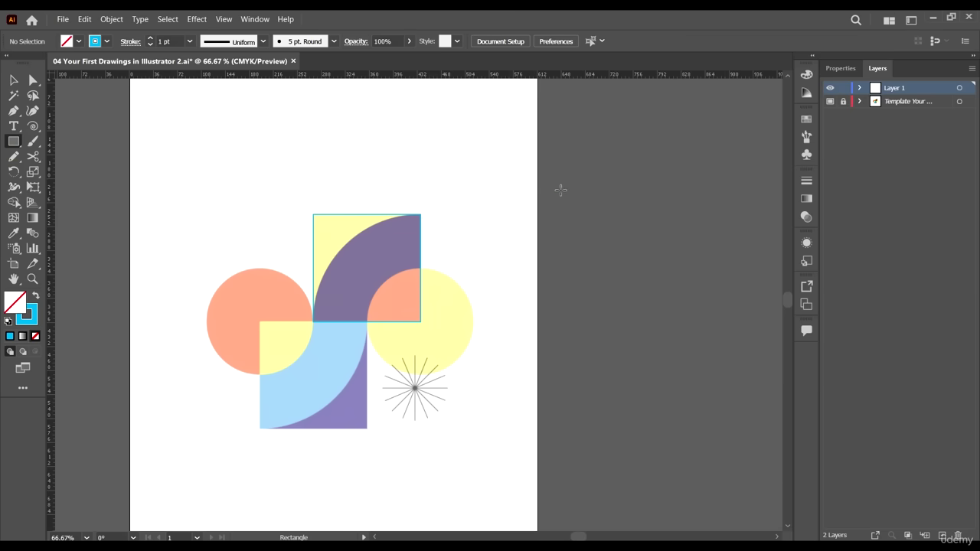
left_click_drag(560, 190, 654, 261)
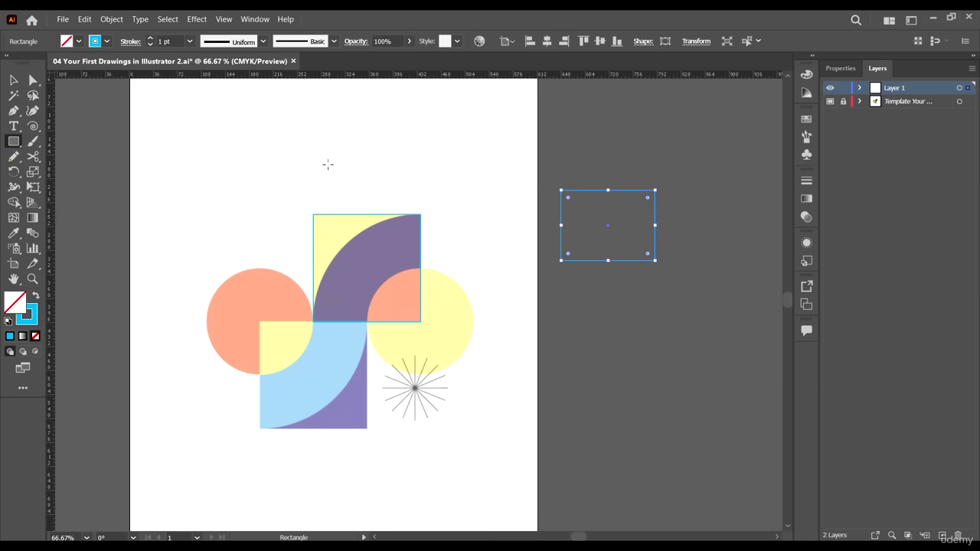
mouse_move(552, 291)
left_mouse_down()
mouse_move(722, 386)
mouse_move(612, 357)
left_mouse_up()
left_click_drag(668, 317, 593, 245)
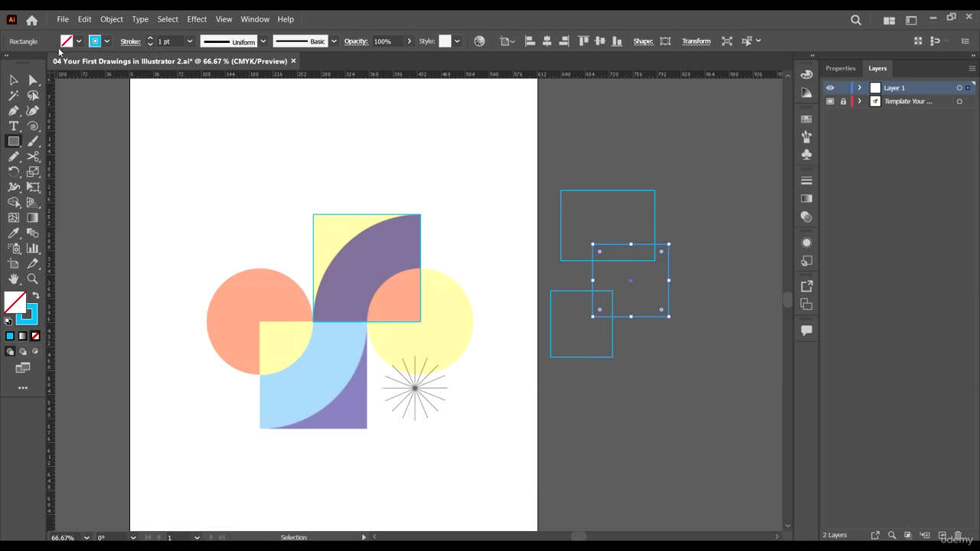
Remove the stroke from the uppermost practice rectangle and fill it with green.
left_click(14, 79)
left_click_drag(567, 157, 699, 429)
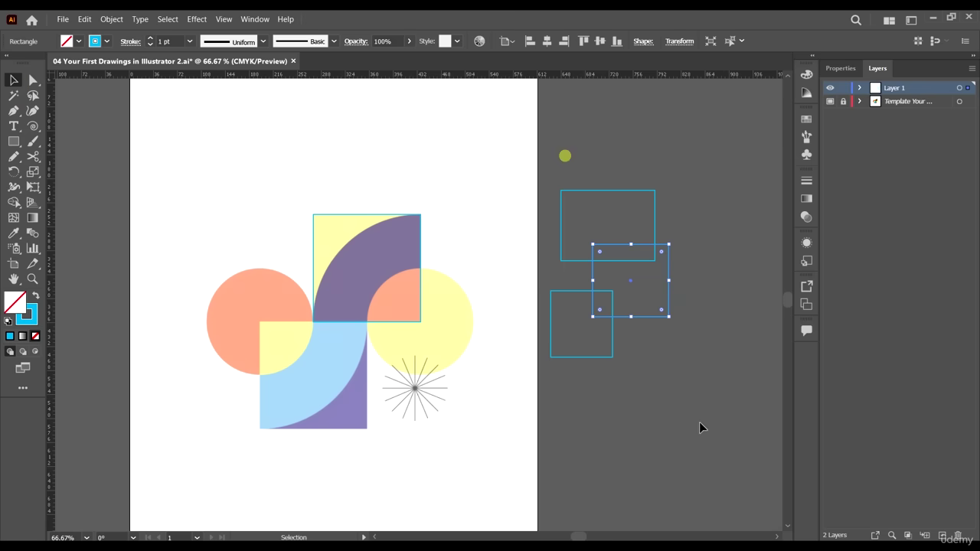
left_click(707, 254)
left_click(655, 222)
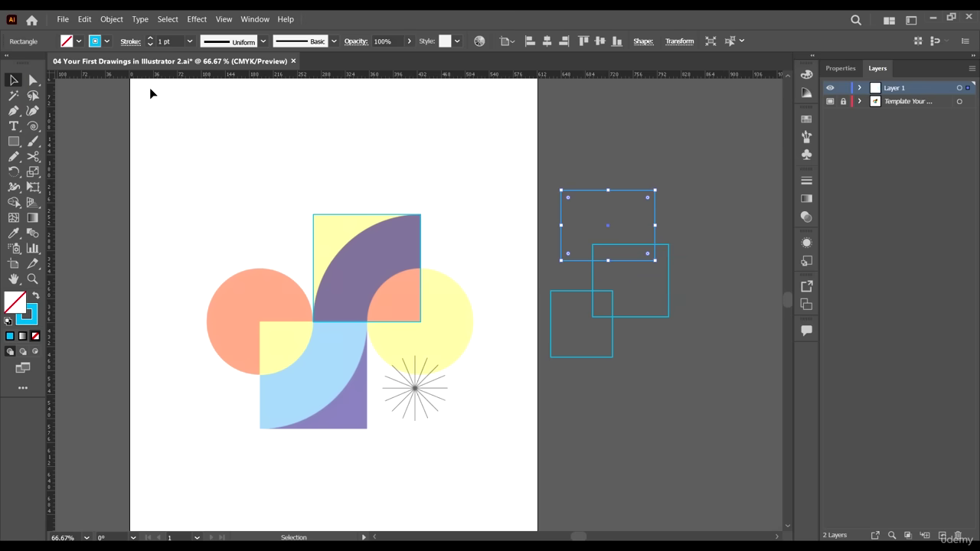
left_click(107, 40)
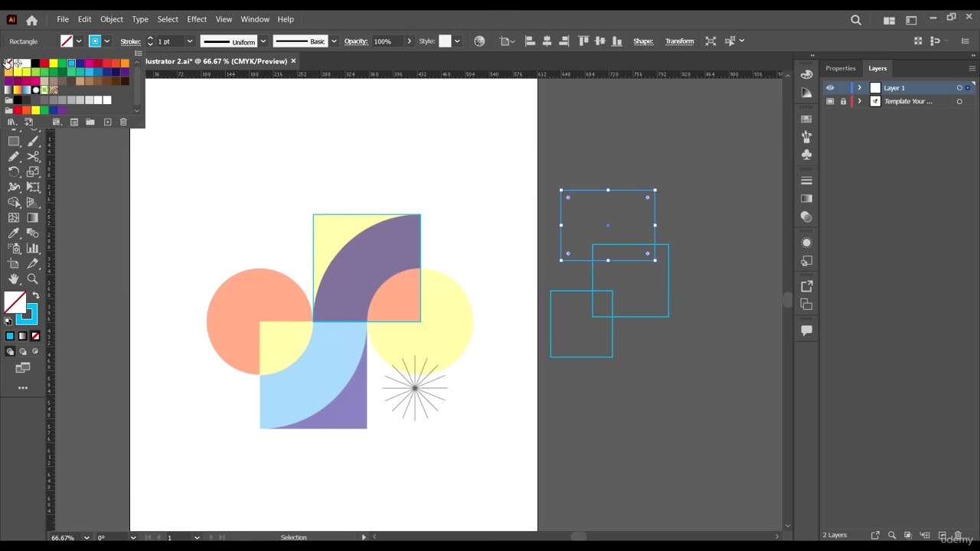
left_click(9, 66)
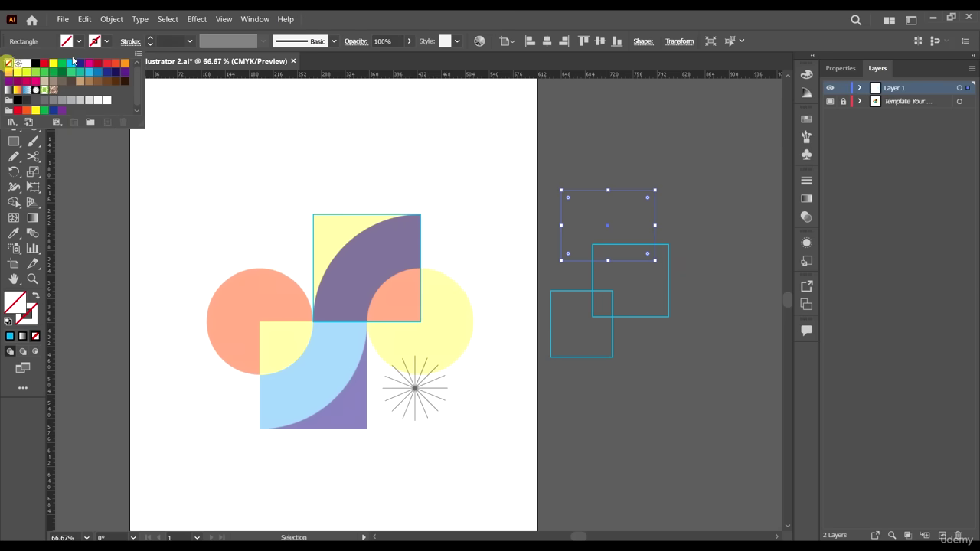
left_click(79, 41)
left_click(79, 41)
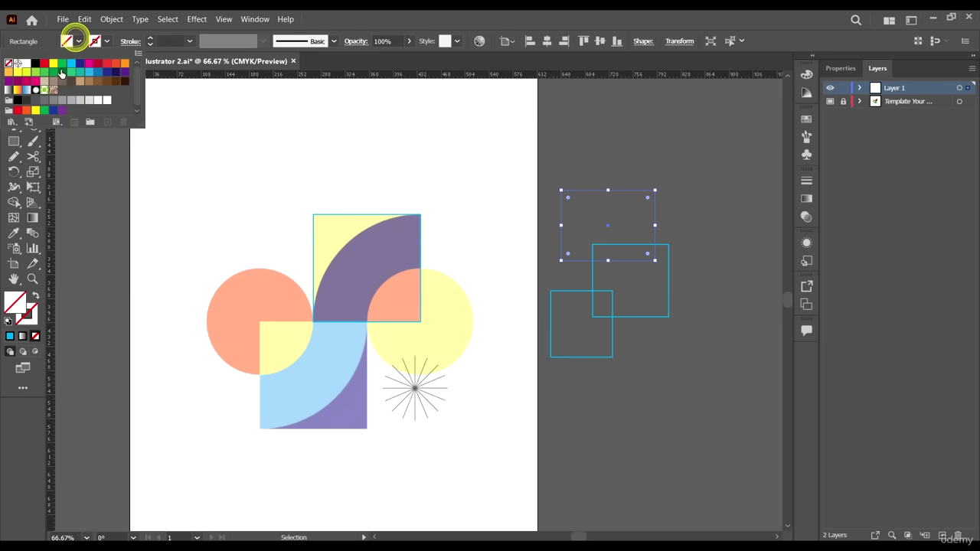
left_click(63, 73)
left_click(691, 262)
Remove the stroke from the middle practice rectangle and fill it with orange.
left_click(668, 300)
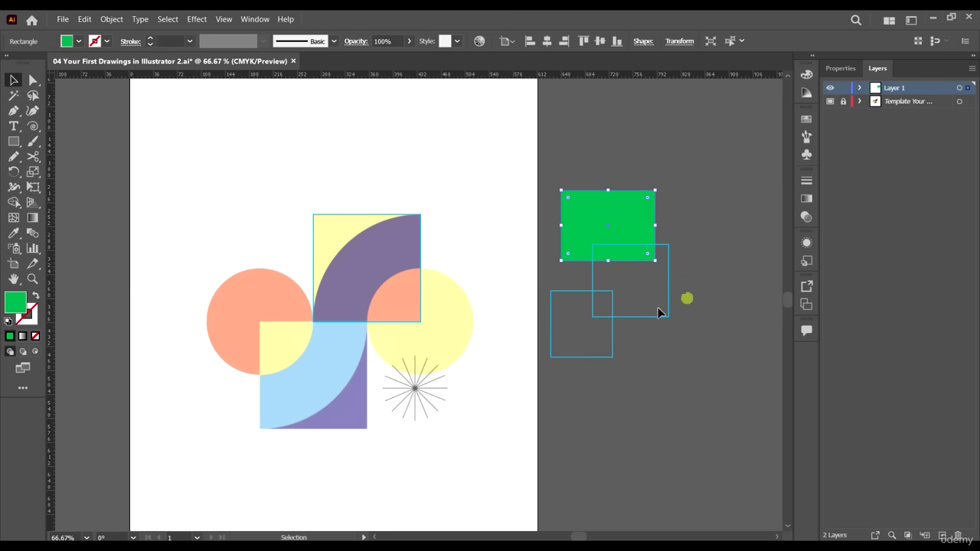
left_click(105, 42)
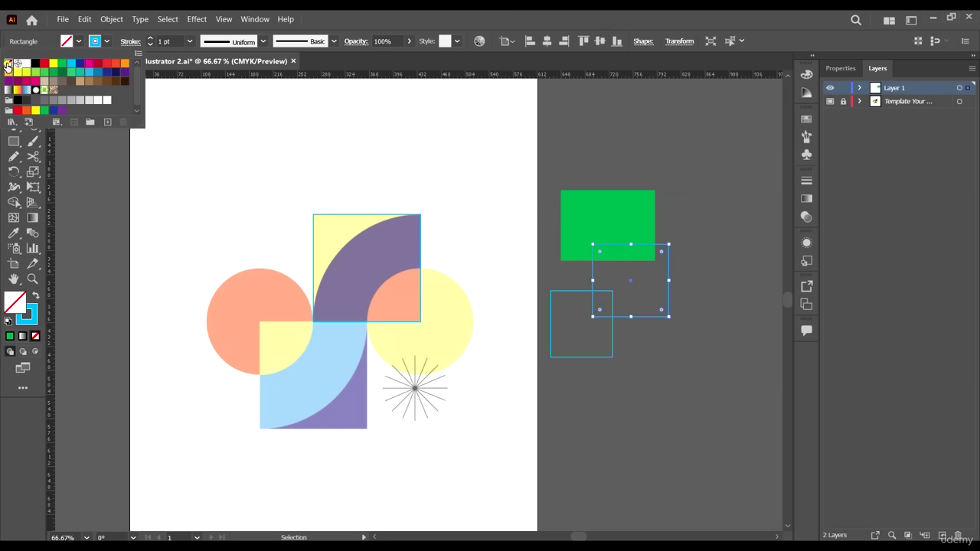
left_click(7, 63)
left_click(79, 41)
left_click(79, 41)
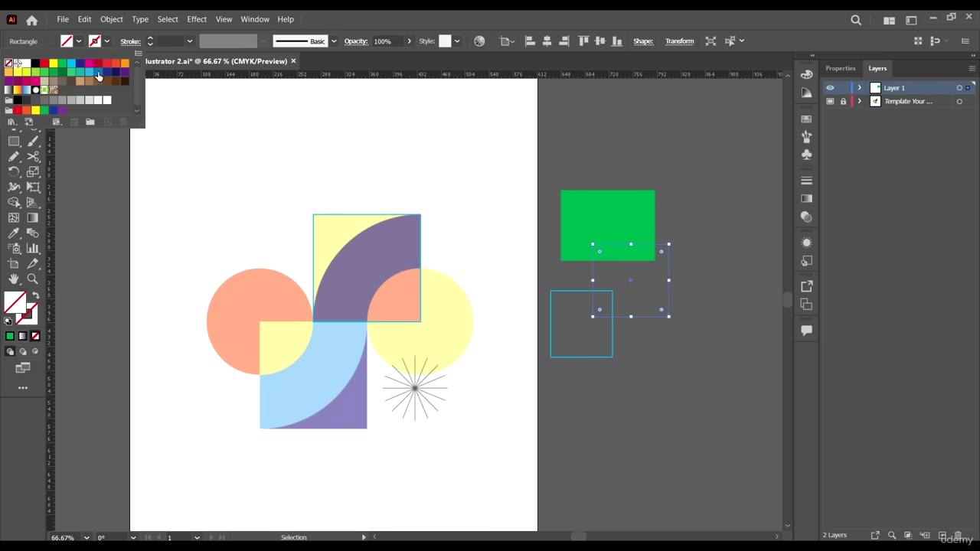
left_click(125, 63)
left_click(599, 365)
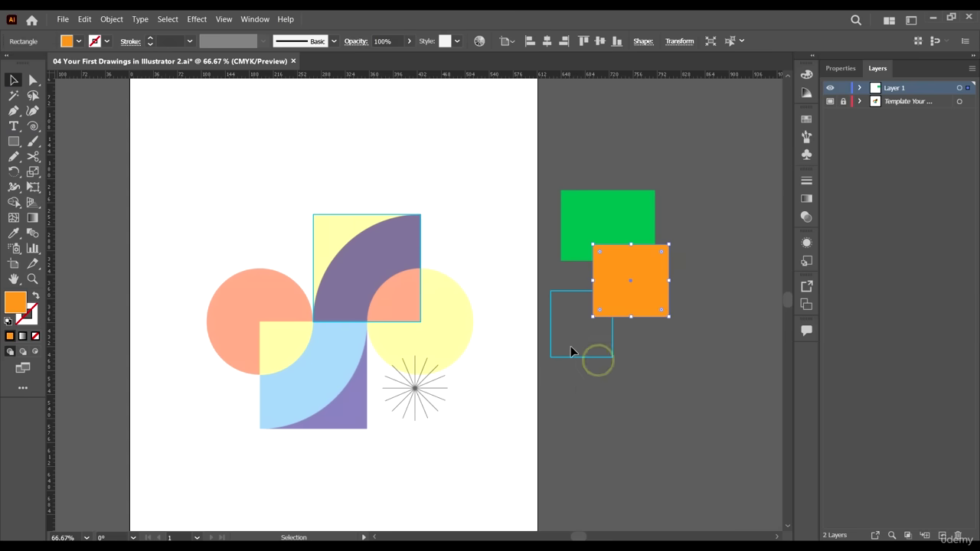
Remove the stroke from the lowest practice rectangle, fill it with black, and deselect it.
left_click_drag(570, 339, 595, 373)
left_click(105, 43)
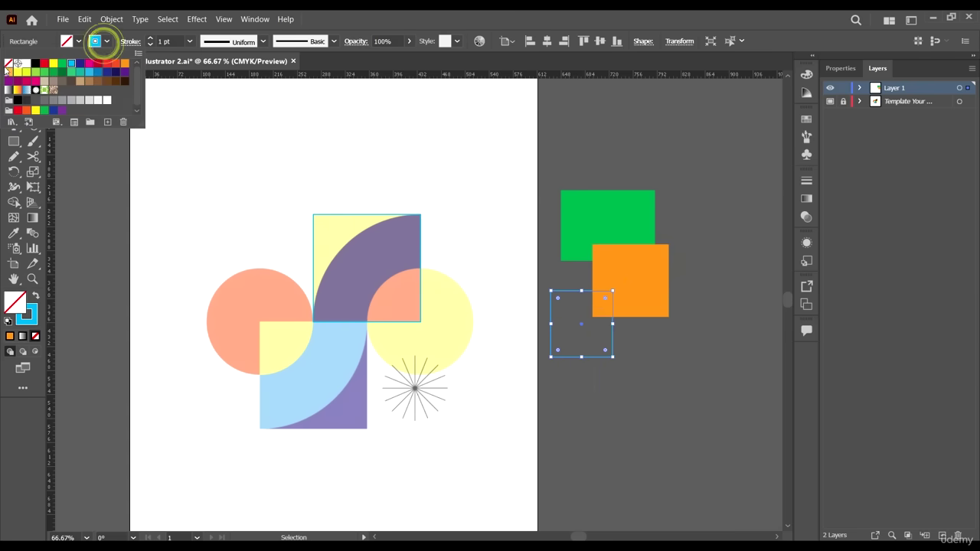
left_click(9, 64)
left_click(79, 40)
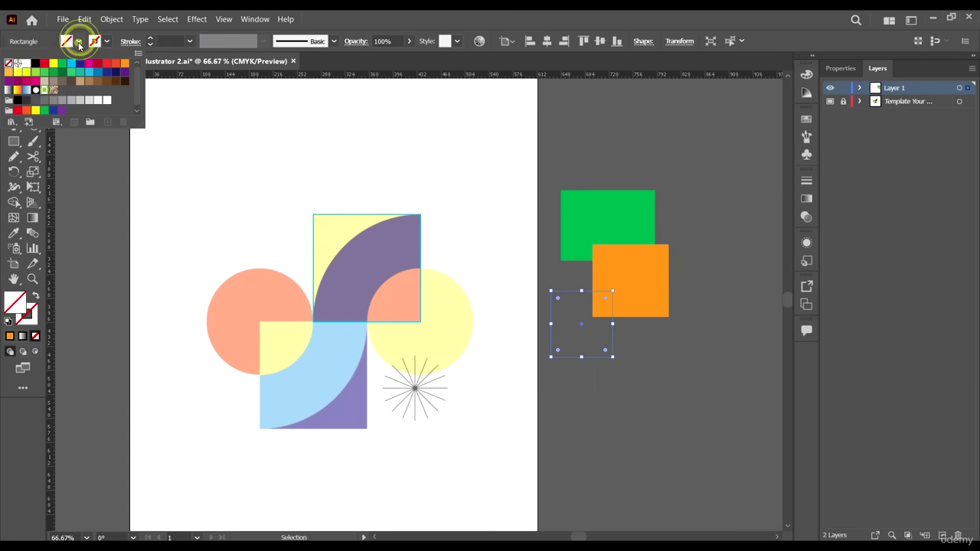
left_click(34, 62)
left_click(641, 389)
left_click(683, 404)
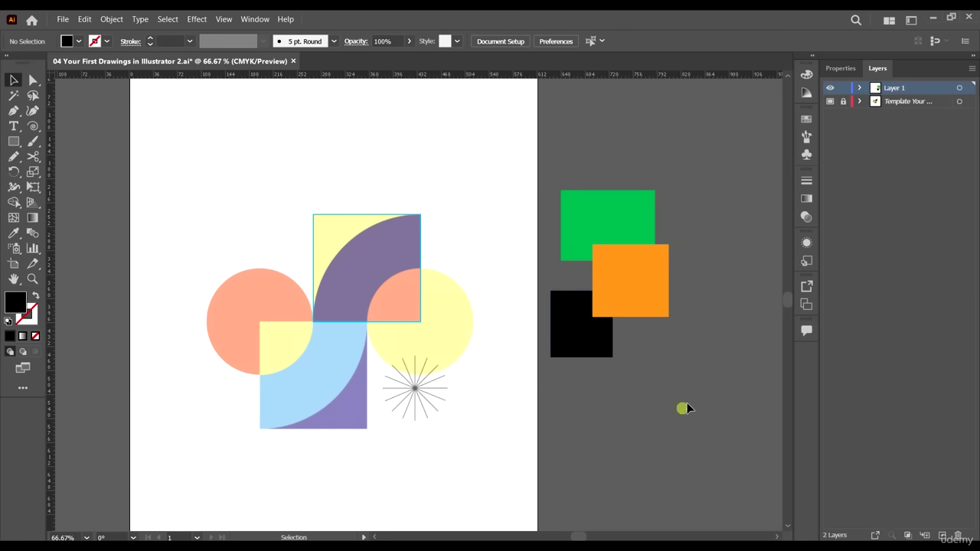
left_click(13, 203)
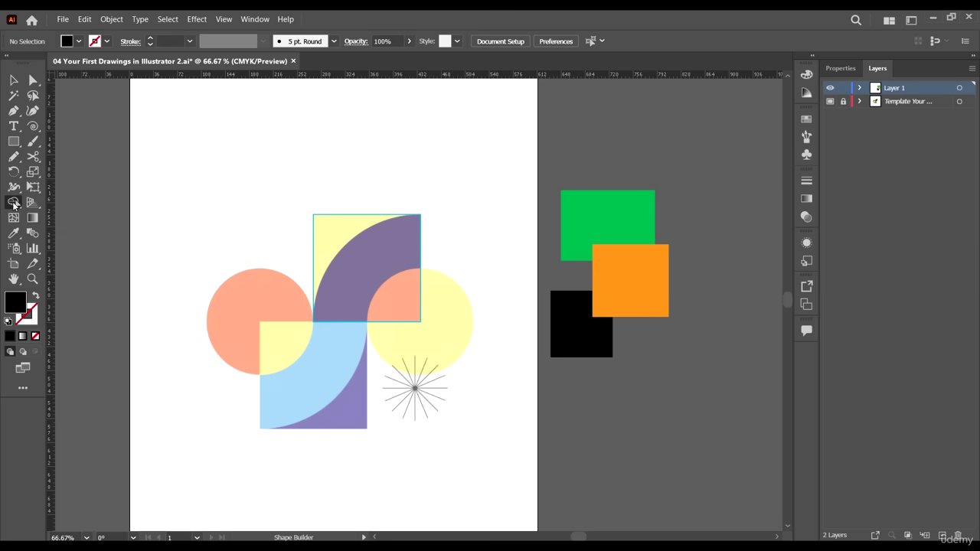
left_click(12, 204)
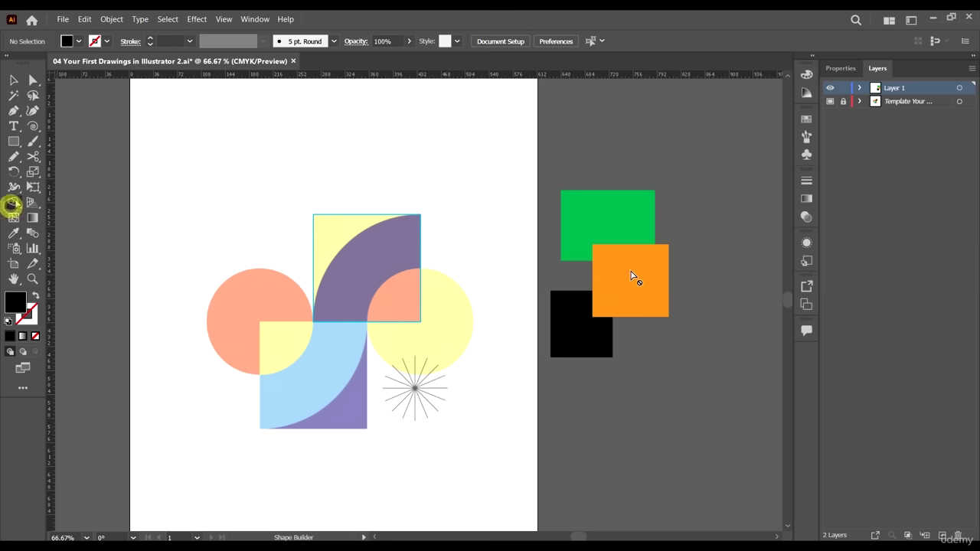
left_click(13, 80)
left_click(663, 171)
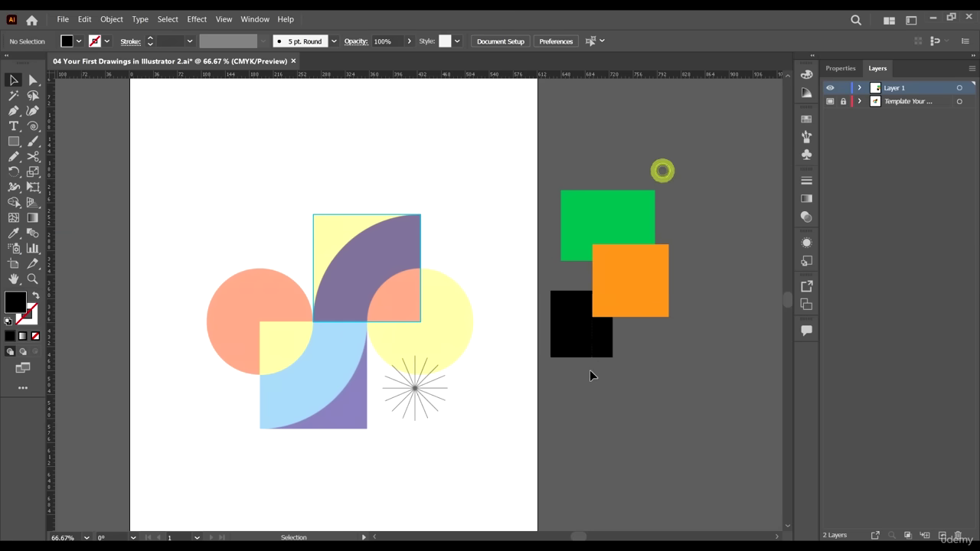
Select all three practice rectangles and try merging the green and orange ones with the Shape Builder tool.
left_click_drag(662, 170, 593, 367)
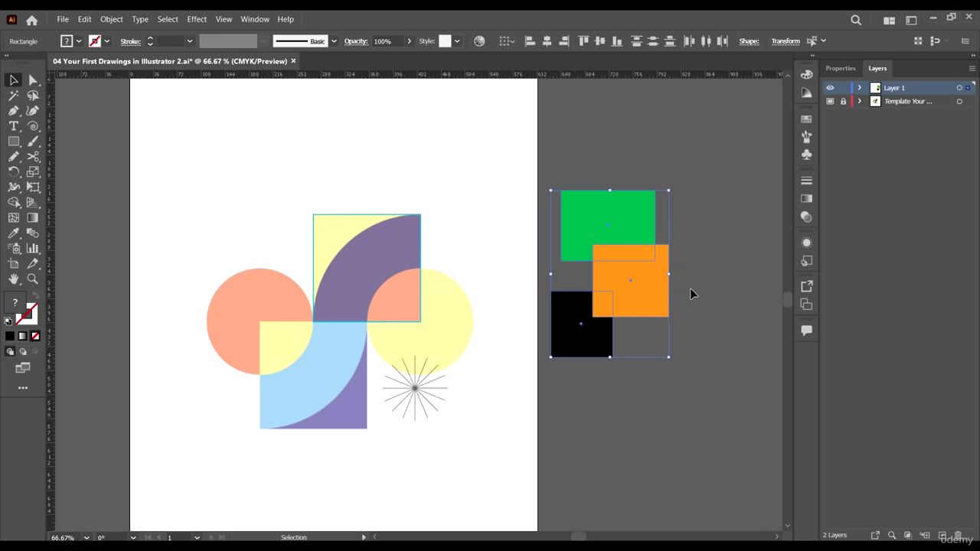
left_click(13, 202)
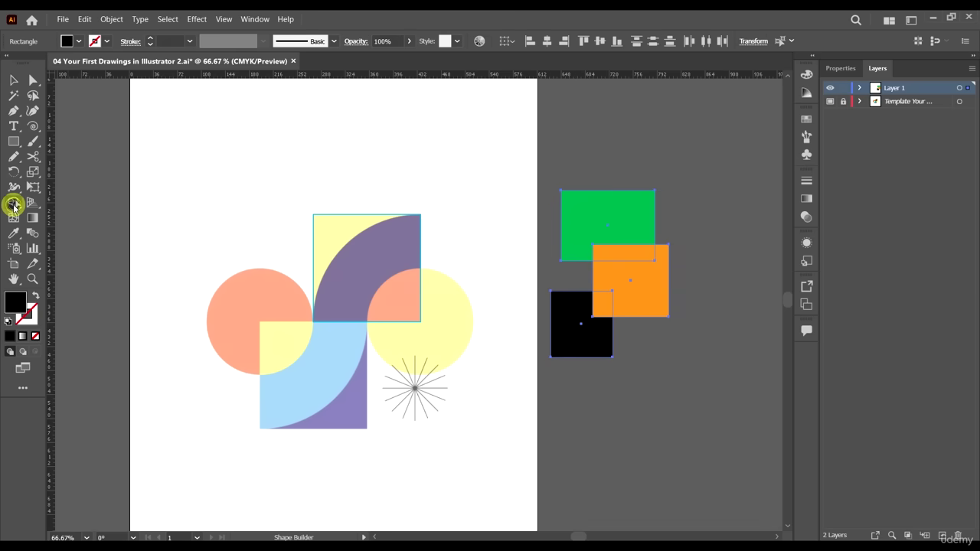
key("ctrl+equal")
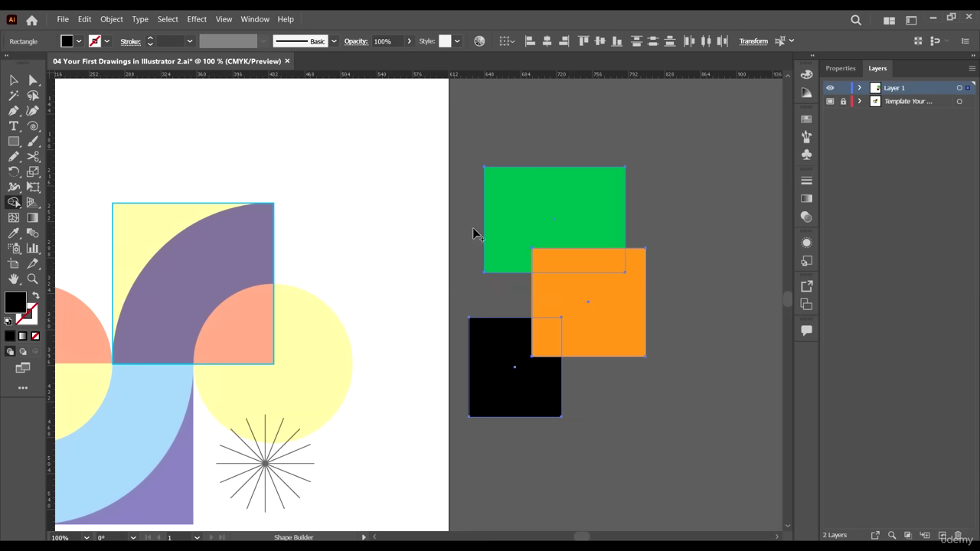
scroll(579, 245, "right", 2)
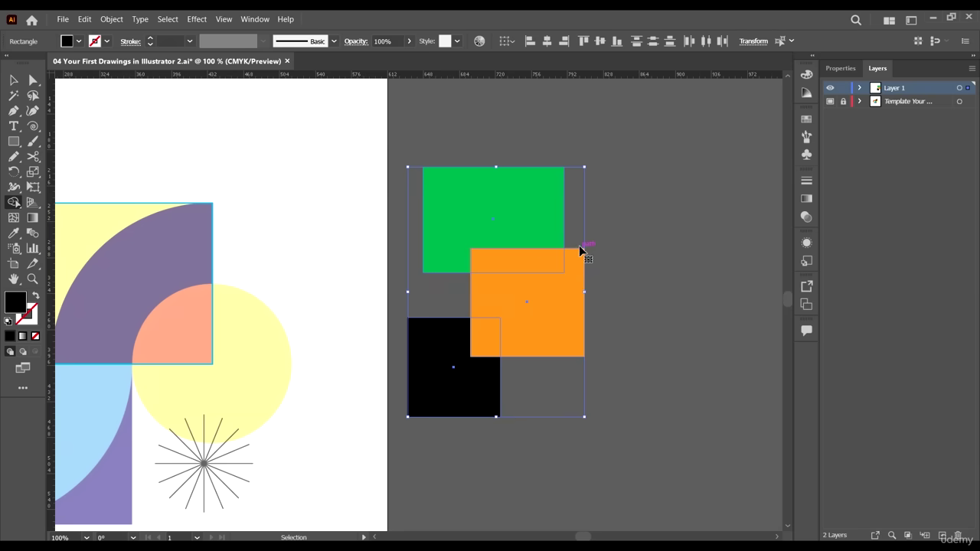
scroll(551, 234, "right", 2)
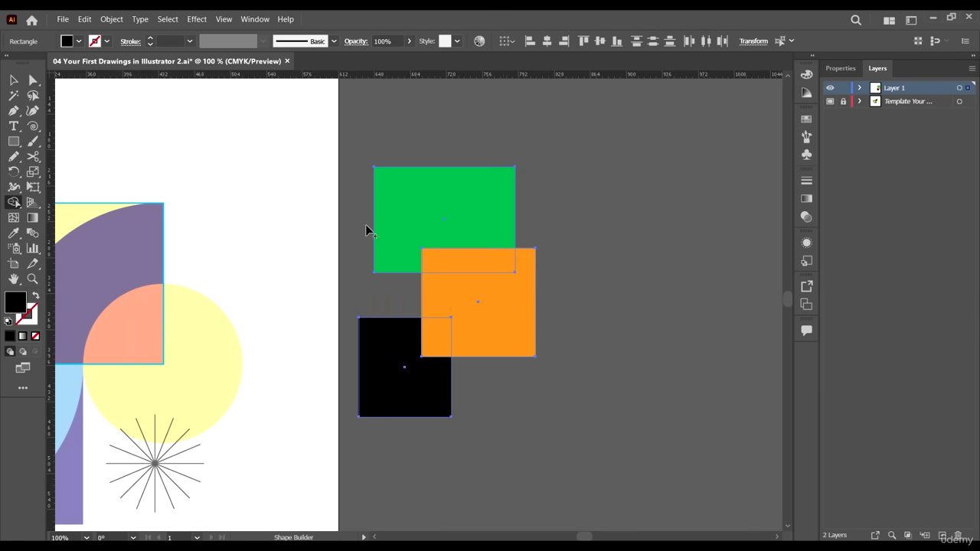
scroll(534, 237, "right", 2)
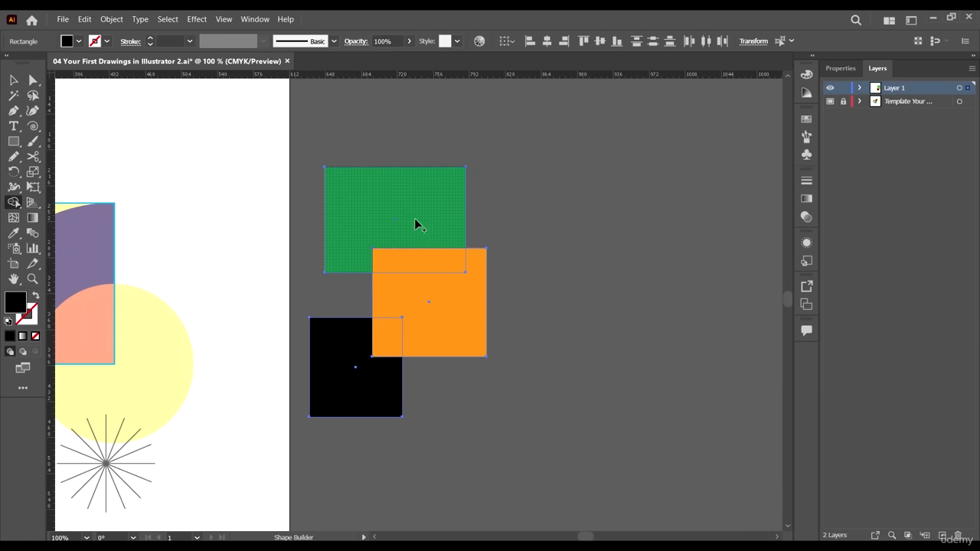
left_click_drag(415, 222, 446, 286)
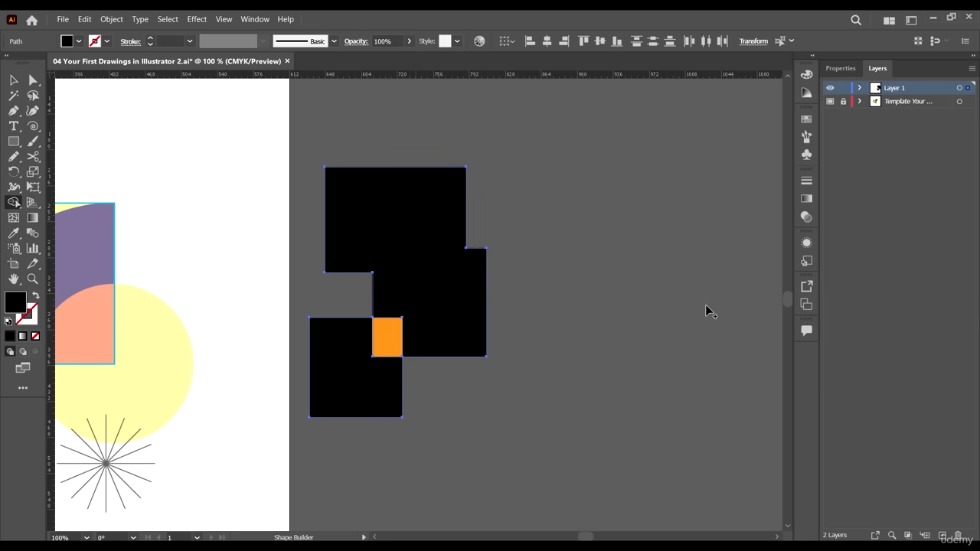
key("ctrl+z")
key("ctrl+z")
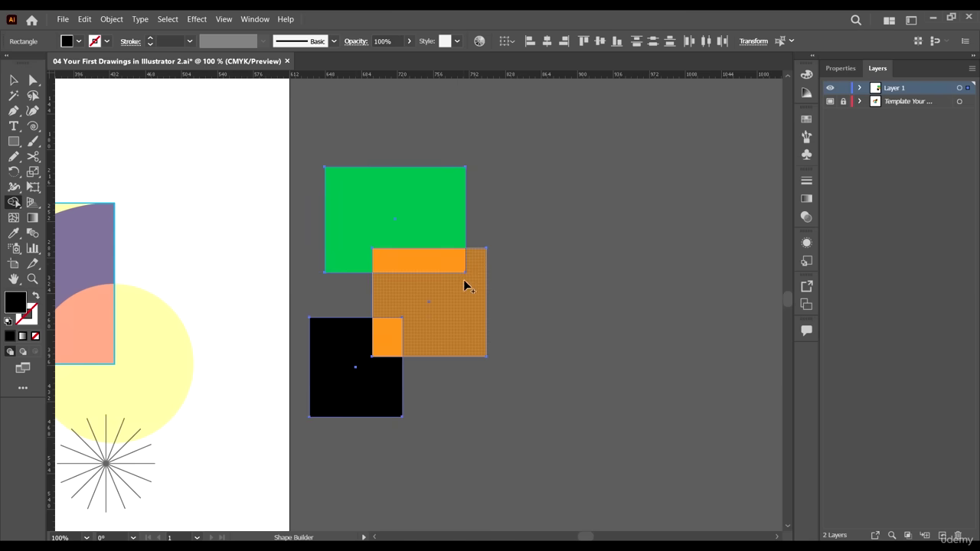
Try merging all three practice rectangles into one shape with the Shape Builder tool, and deselect everything.
mouse_move(451, 311)
left_mouse_down()
mouse_move(432, 245)
mouse_move(429, 272)
left_mouse_up()
key("ctrl+z")
mouse_move(376, 200)
left_mouse_down()
mouse_move(472, 297)
mouse_move(401, 340)
mouse_move(303, 353)
mouse_move(370, 354)
left_mouse_up()
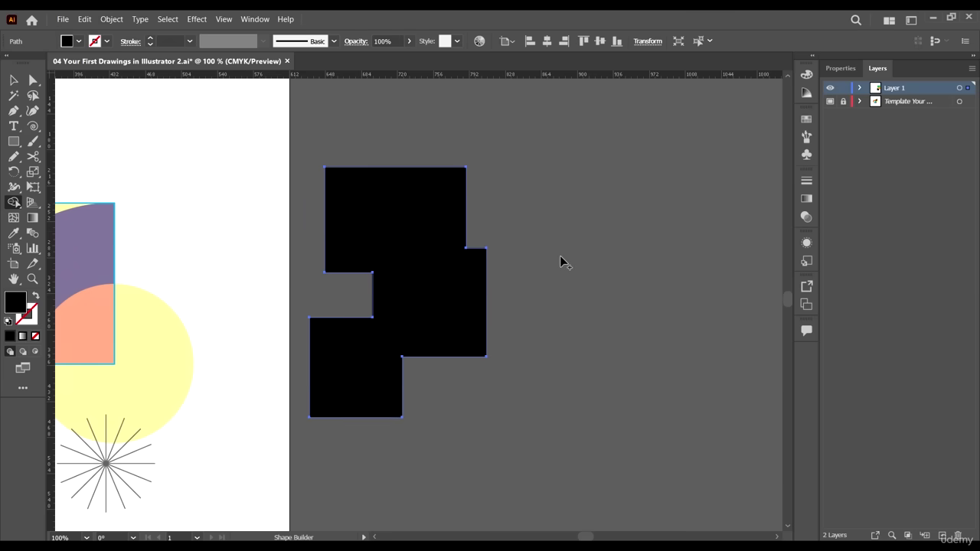
key("ctrl")
key("ctrl+z")
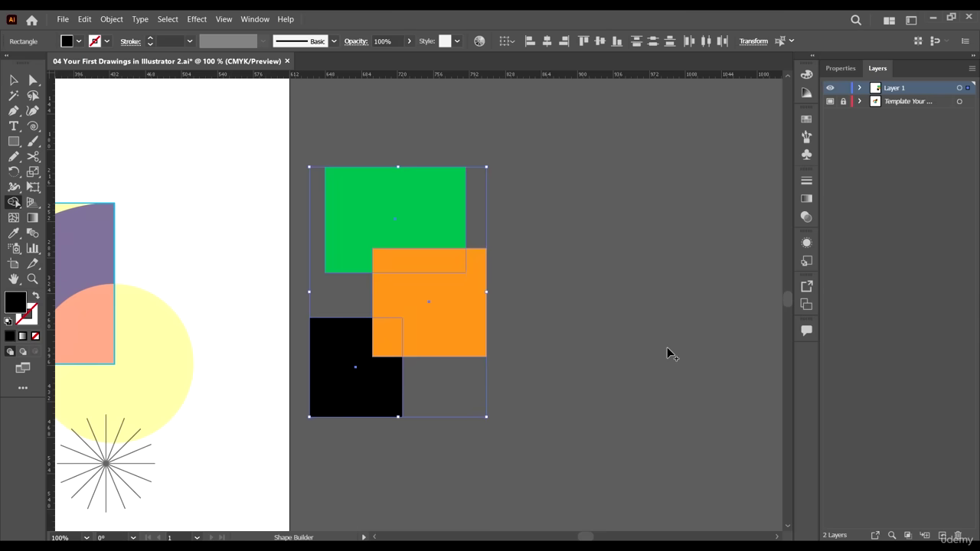
key("v")
left_click(565, 252)
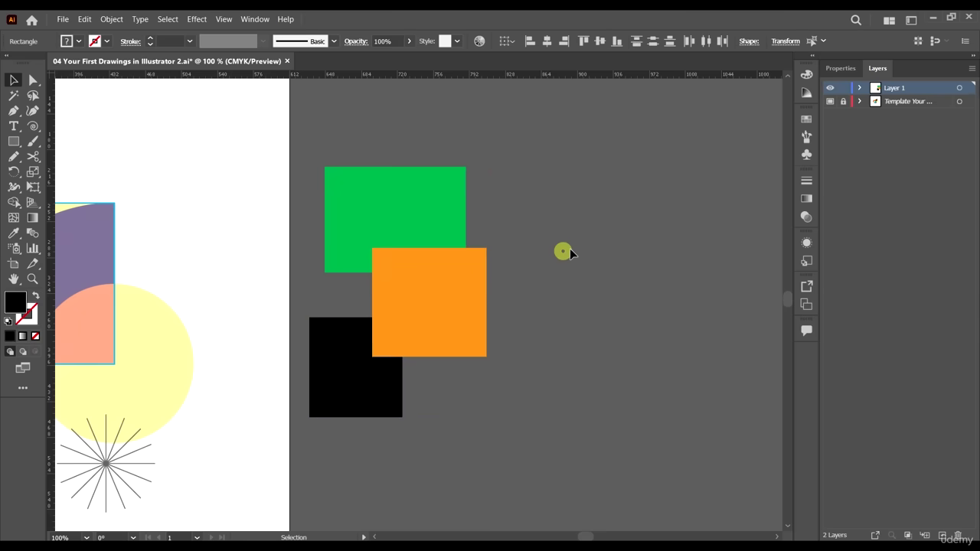
Set the fill colour for new objects to cyan with nothing selected.
left_click(78, 41)
left_click(69, 69)
left_click(553, 233)
left_click_drag(599, 183, 437, 385)
left_click(685, 286)
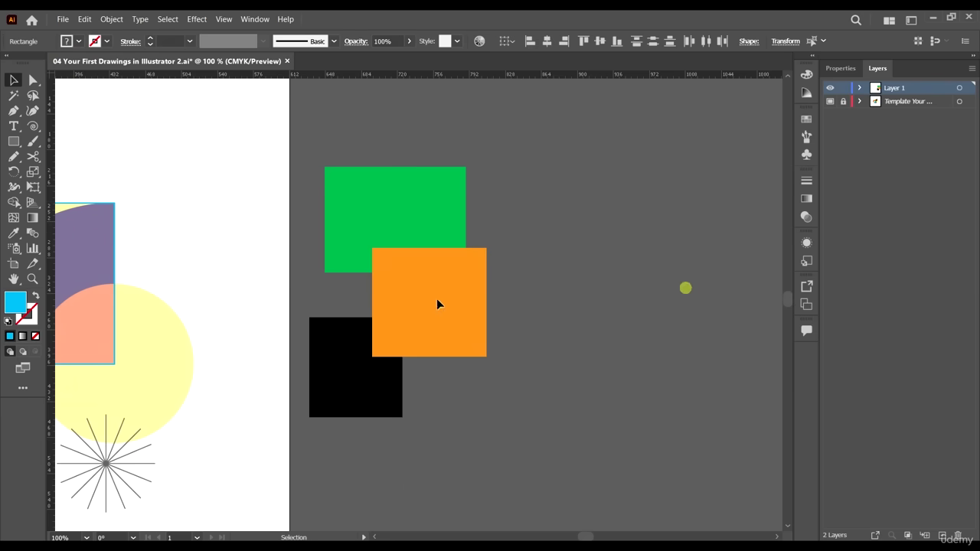
Select the green and orange rectangles and try deleting their overlapping area with the Shape Builder tool.
left_click_drag(484, 184, 464, 256)
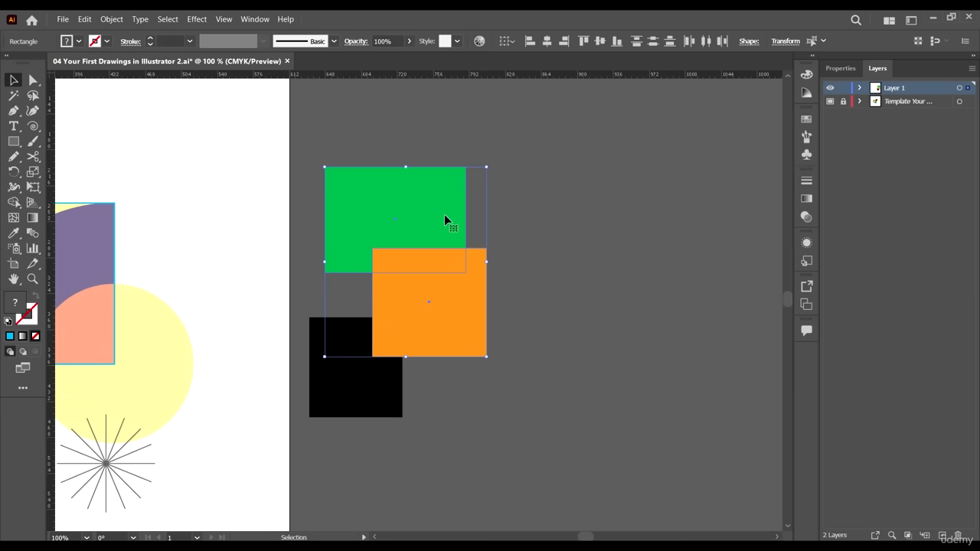
left_click(14, 202)
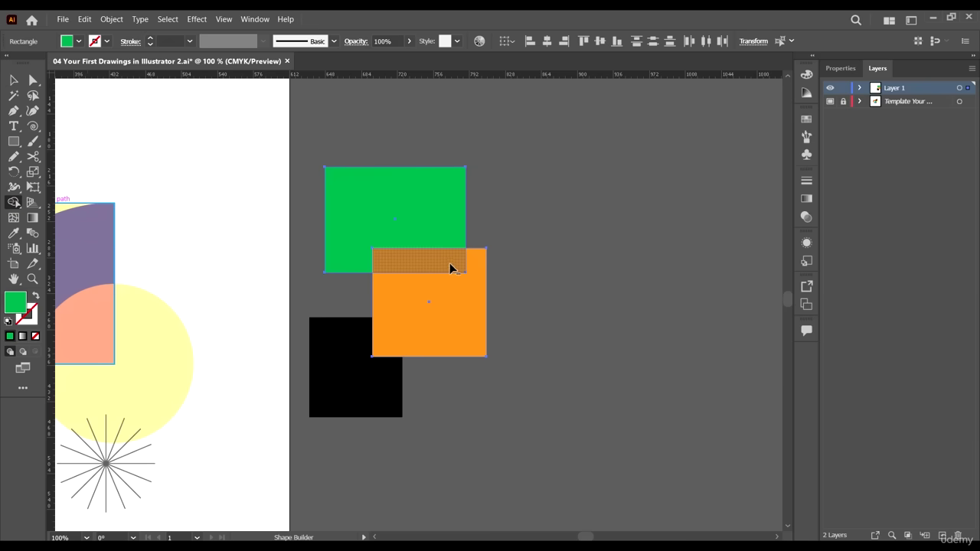
left_click(407, 262, "alt")
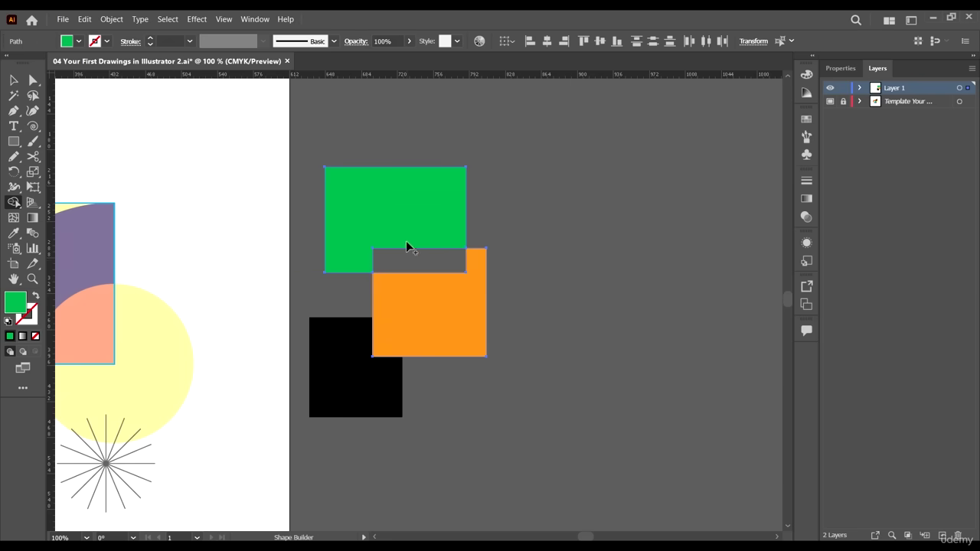
key("ctrl+z")
key("ctrl+z")
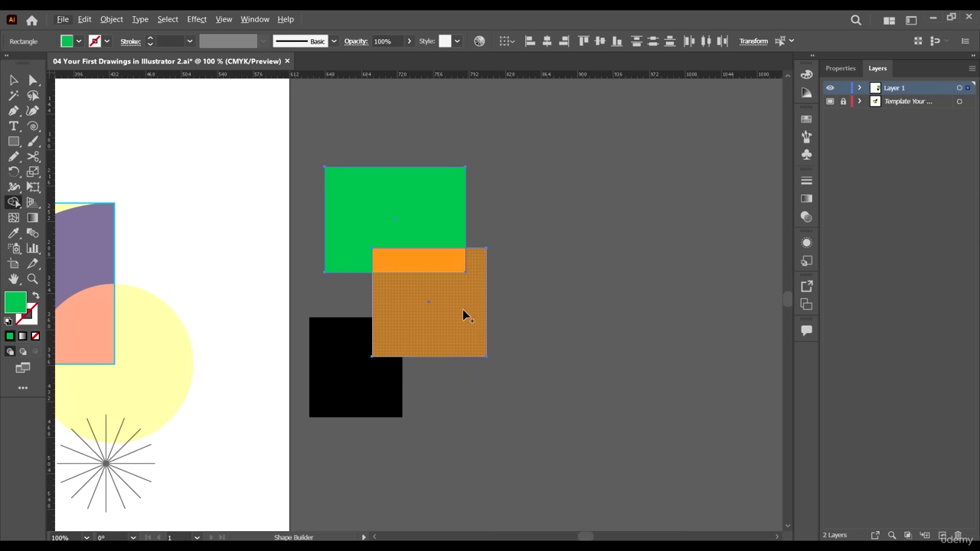
Try deleting the orange rectangle together with its overlap on the green one using the Shape Builder tool.
left_click_drag(459, 318, 433, 265)
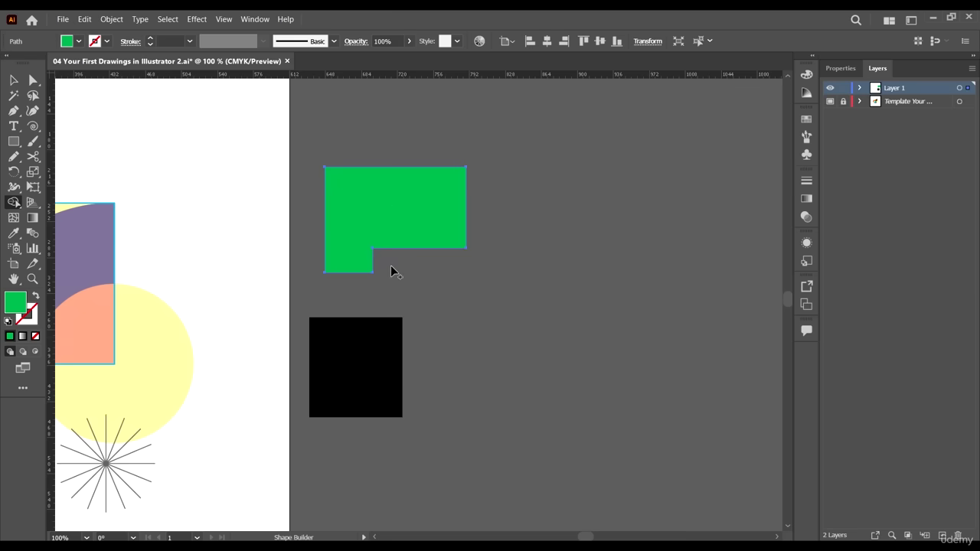
key("ctrl+z")
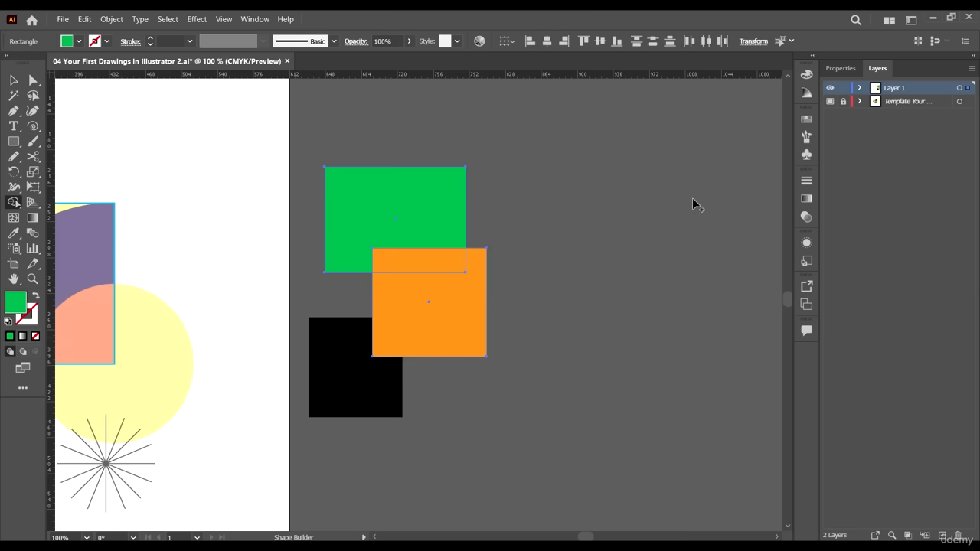
left_click(619, 253)
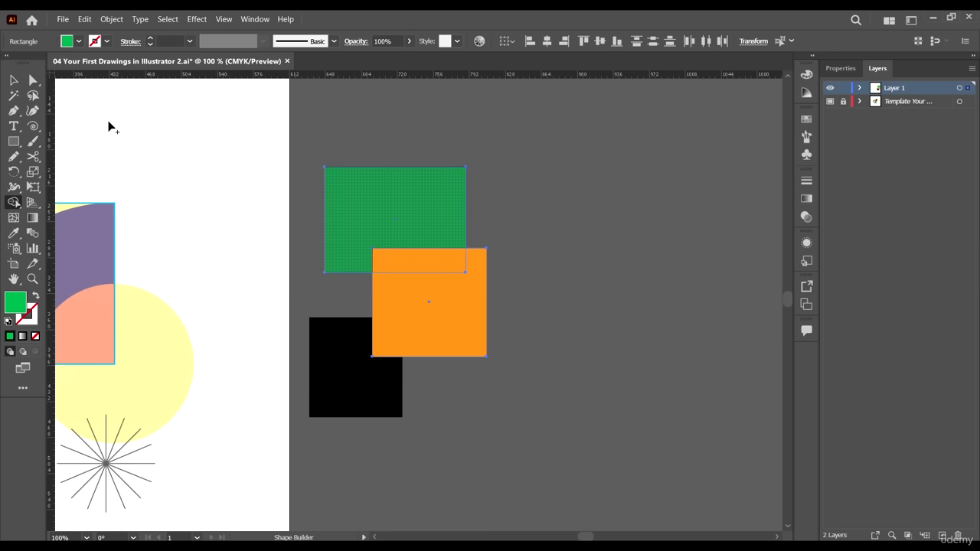
Select all three practice rectangles and fill the non-overlapping part of the green one with dark red using the Shape Builder tool.
left_click(11, 79)
left_click(567, 387)
left_click(513, 437)
key("ctrl+a")
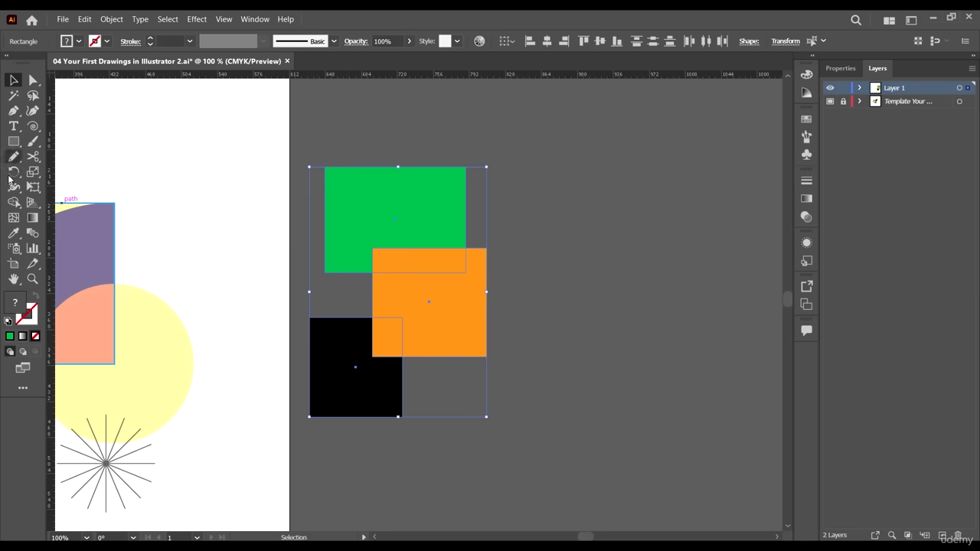
left_click(14, 201)
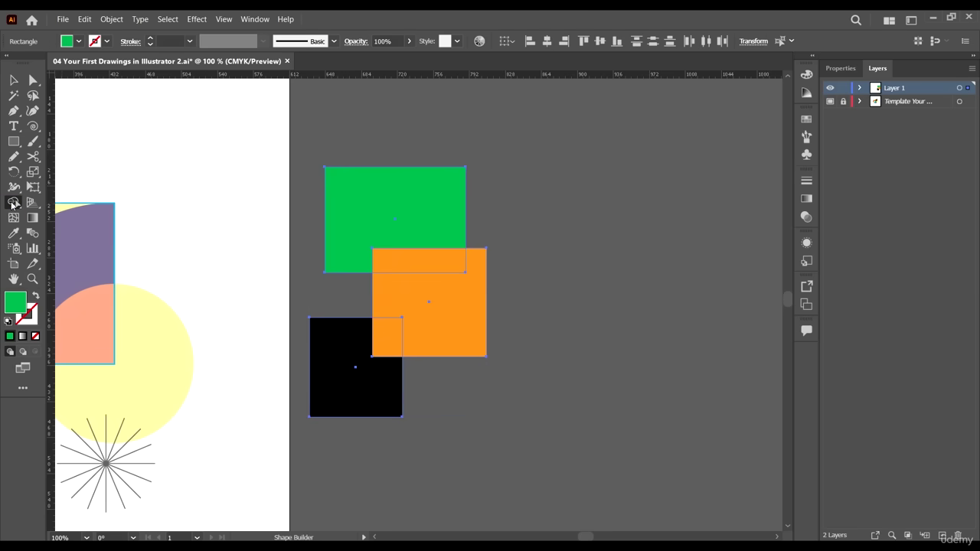
left_click(807, 73)
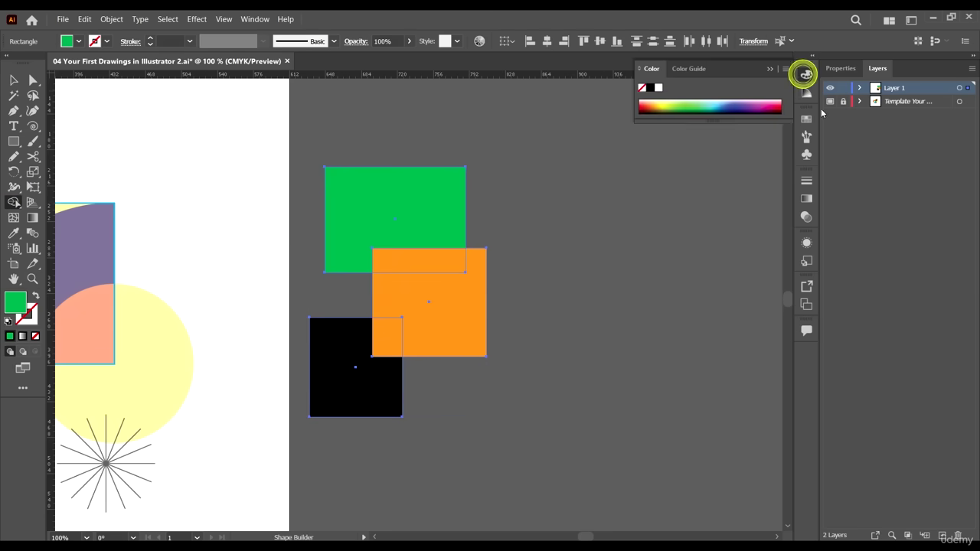
left_click_drag(714, 122, 718, 175)
left_click(733, 123)
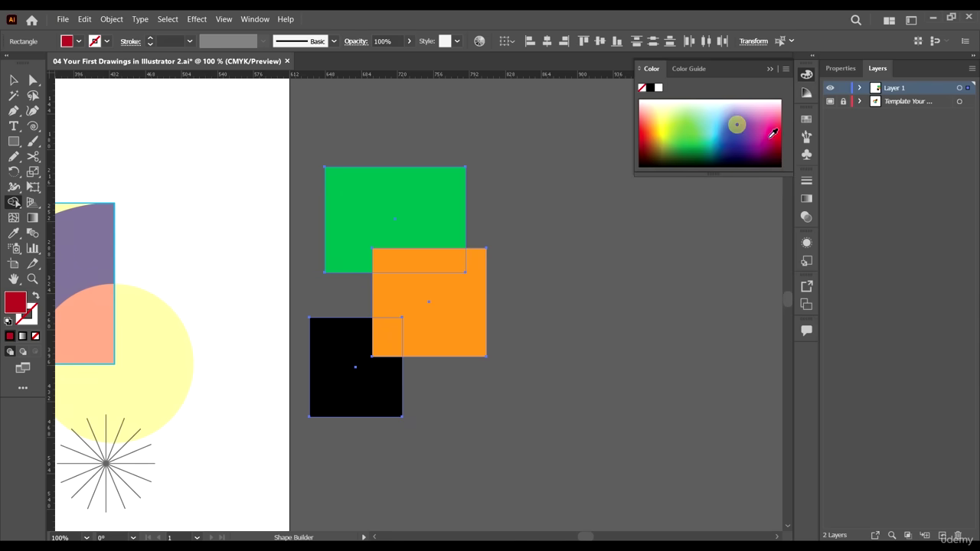
left_click(450, 205)
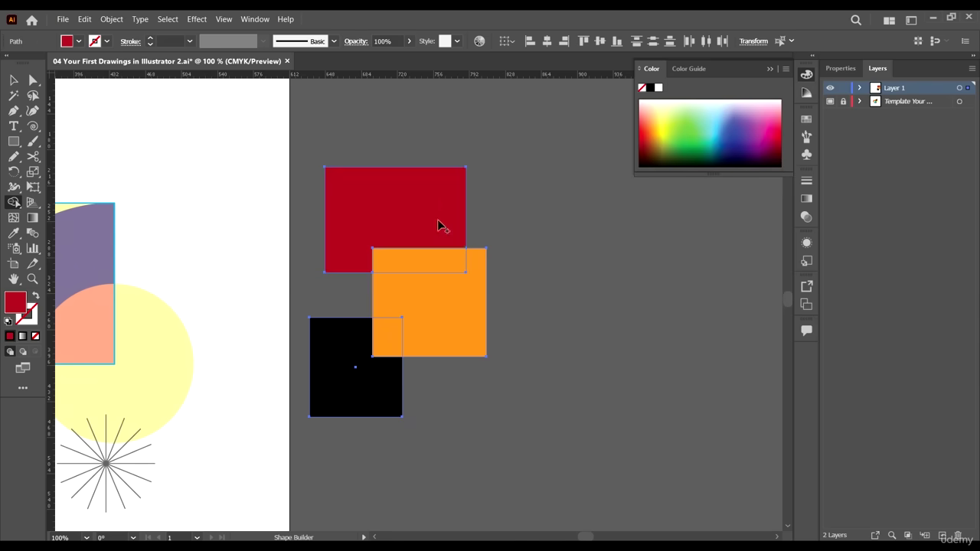
Fill the non-overlapping part of the orange rectangle with purple and that of the black rectangle with light green using Shape Builder.
left_click(752, 138)
left_click(431, 299)
left_click_drag(761, 105, 654, 157)
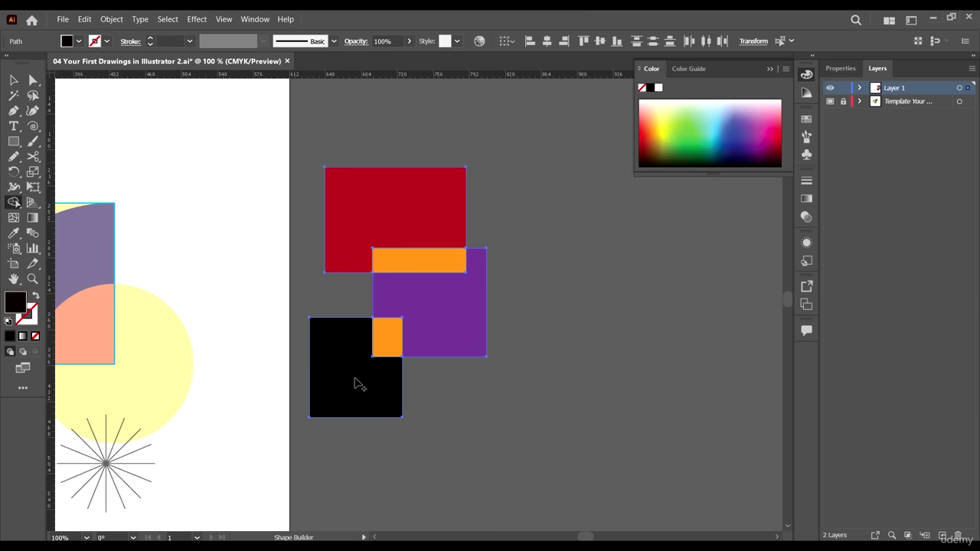
left_click(355, 379)
left_click_drag(724, 143, 699, 118)
left_click(351, 377)
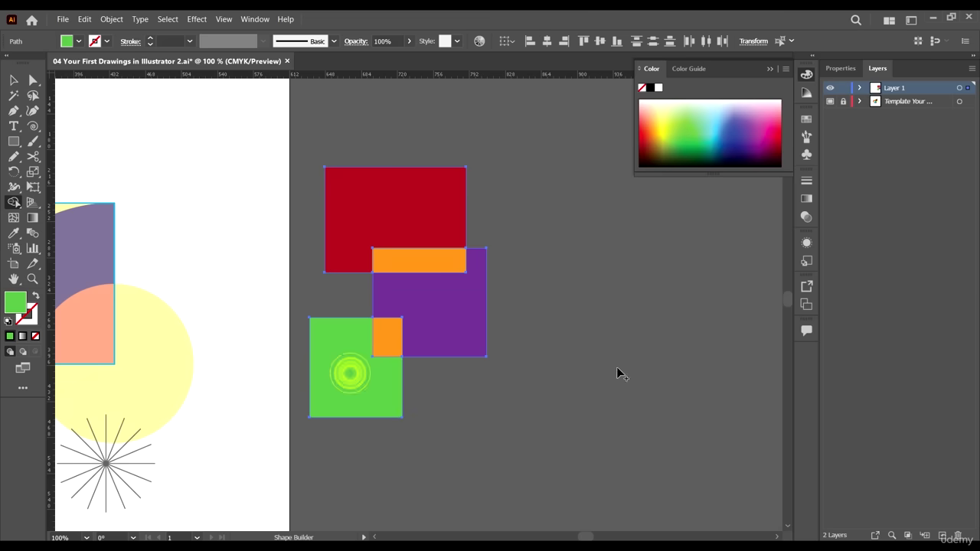
Fill the overlap between the purple and light green rectangles with dark navy blue using Shape Builder.
left_click(712, 123)
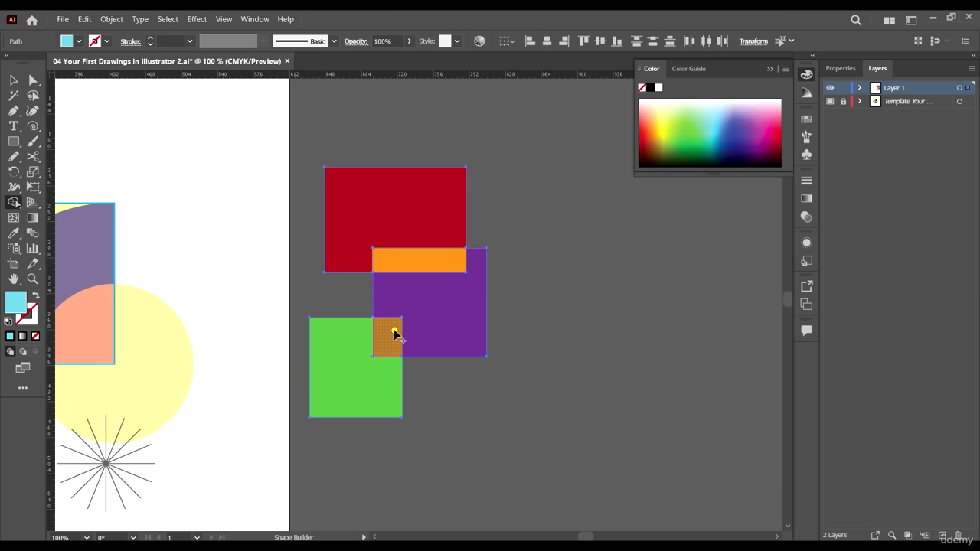
left_click(393, 329)
left_click(735, 131)
left_click(735, 147)
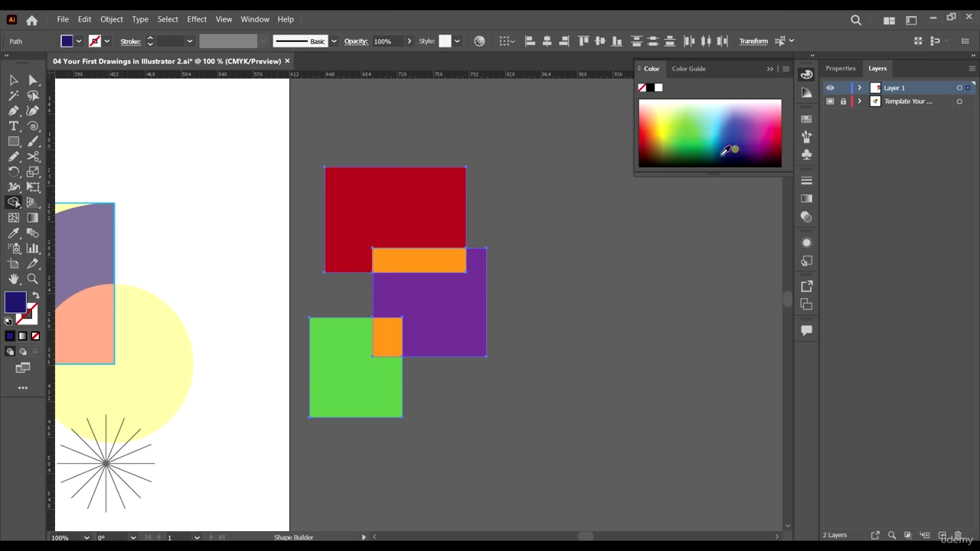
left_click(383, 333)
Fill the overlap between the dark red and purple rectangles with orange-red using Shape Builder, and deselect the shapes.
left_click_drag(683, 116, 639, 135)
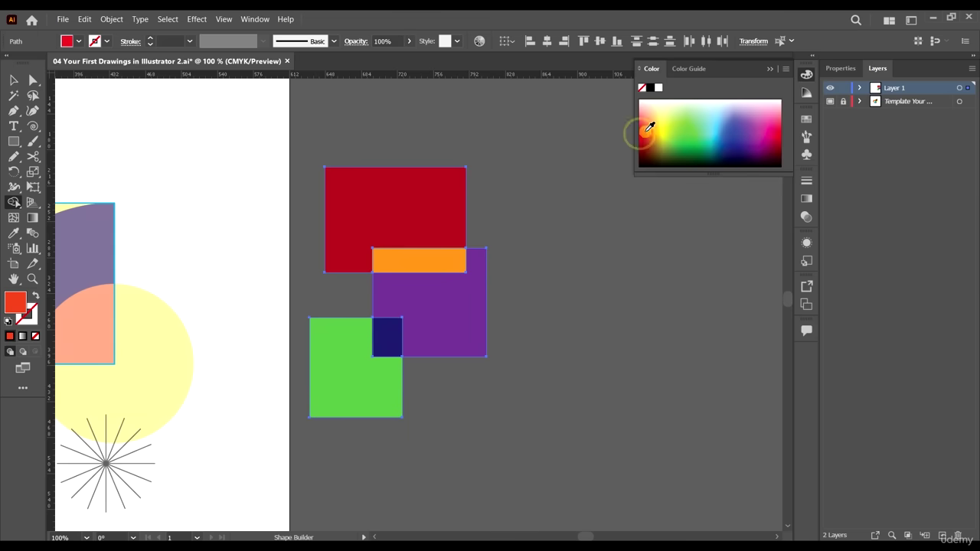
left_click(417, 265)
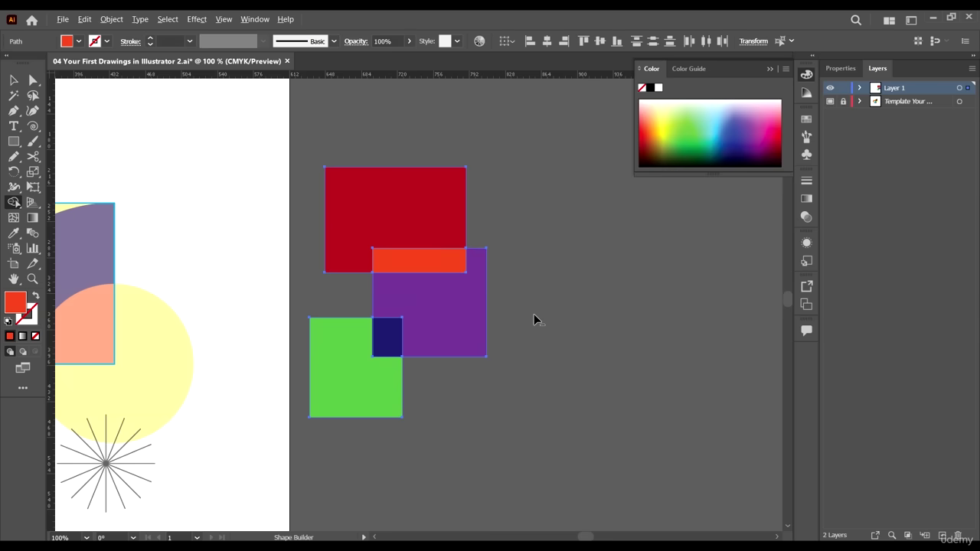
scroll(534, 314, "down", 2)
left_click(13, 80)
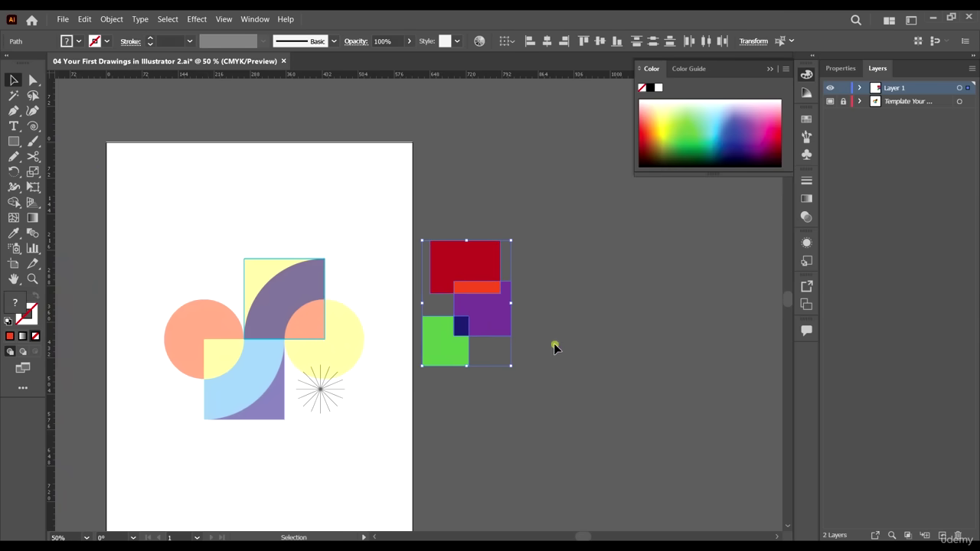
left_click(556, 344)
scroll(493, 289, "up", 2)
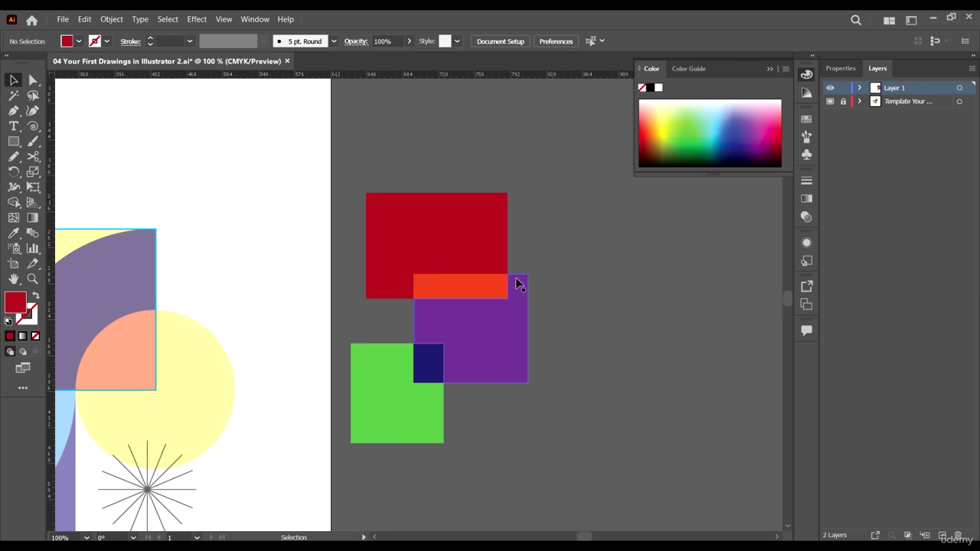
Select all the practice rectangle pieces beside the artboard and delete them.
scroll(523, 280, "down", 2)
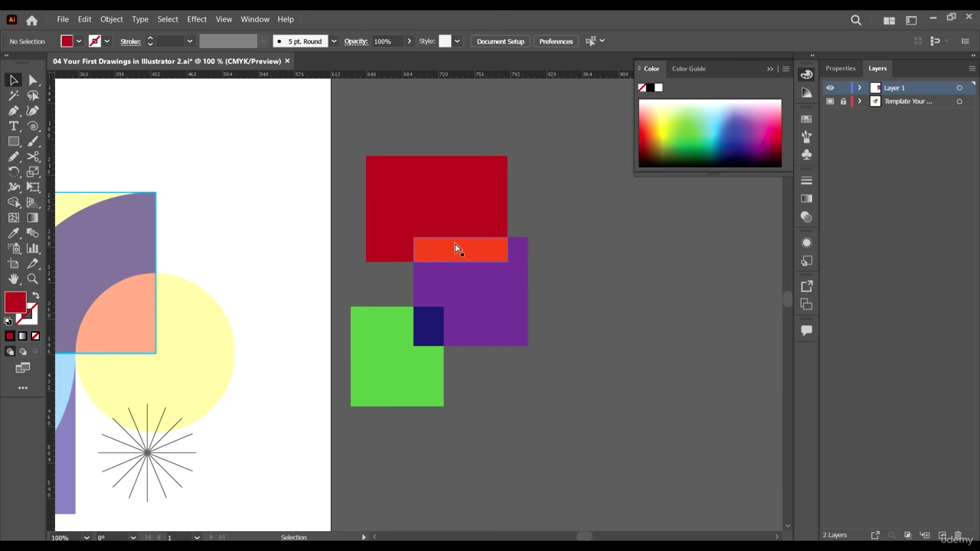
scroll(405, 267, "right", 3)
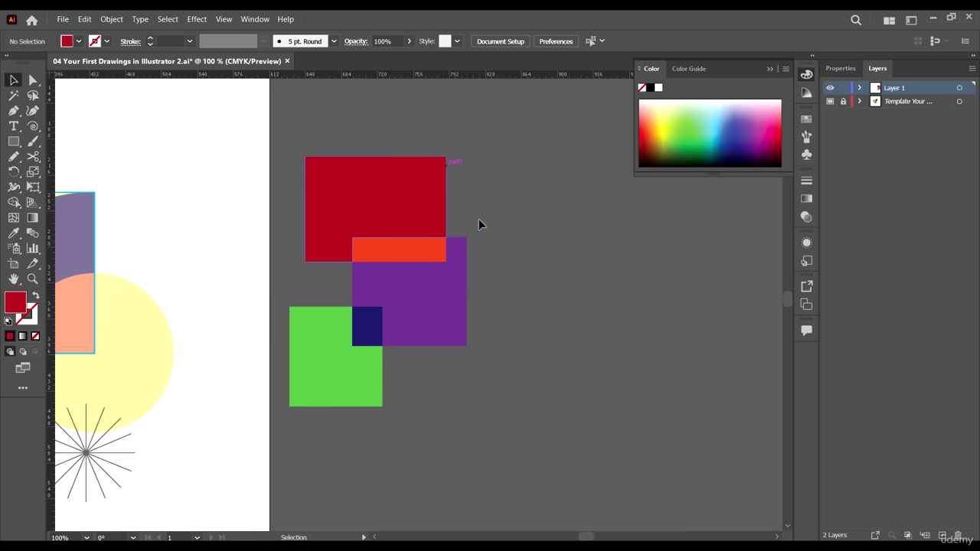
scroll(564, 265, "down", 4)
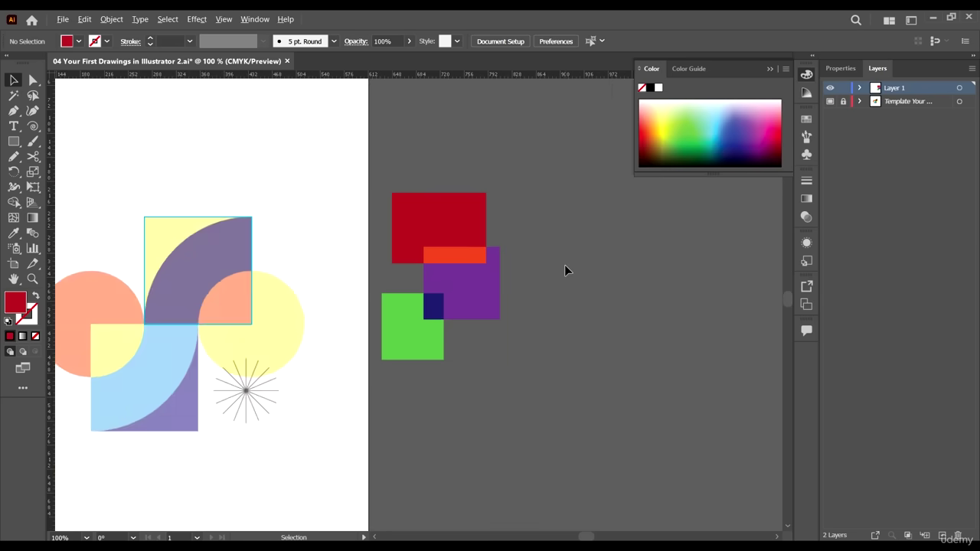
scroll(466, 297, "up", 3)
left_click_drag(647, 357, 501, 122)
key("Delete")
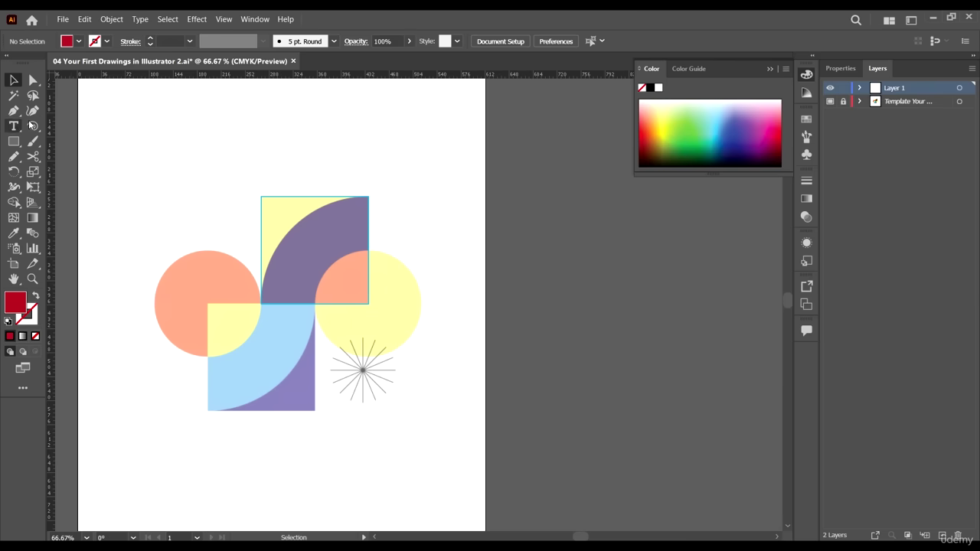
Draw a circle about 322 pt in diameter with the Ellipse tool, centred on the blue-outlined square's corner inside the yellow circle.
left_click_drag(13, 141, 74, 167)
scroll(396, 304, "up", 2)
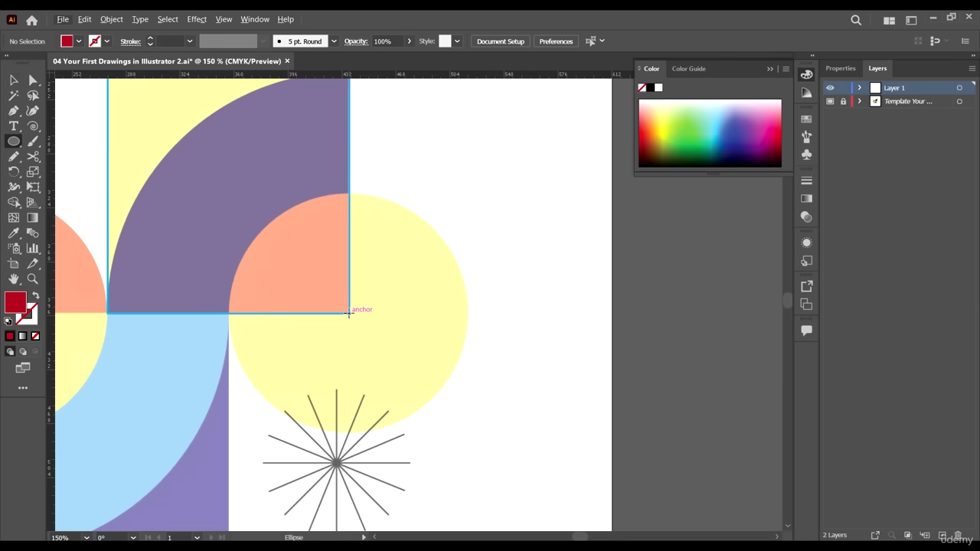
mouse_move(348, 313)
left_mouse_down()
mouse_move(440, 399)
mouse_move(481, 421)
mouse_move(468, 382)
mouse_move(551, 482)
mouse_move(591, 510)
left_mouse_up()
Examine how closely the red circle's edge follows the template's purple arc and the sides of the outlined square.
scroll(150, 142, "up", 5)
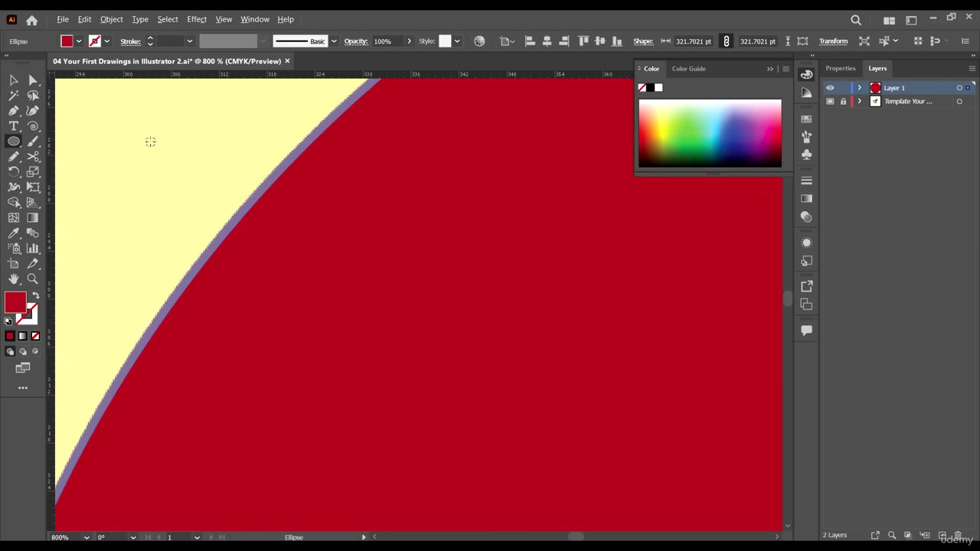
left_click(15, 79)
scroll(196, 156, "down", 4)
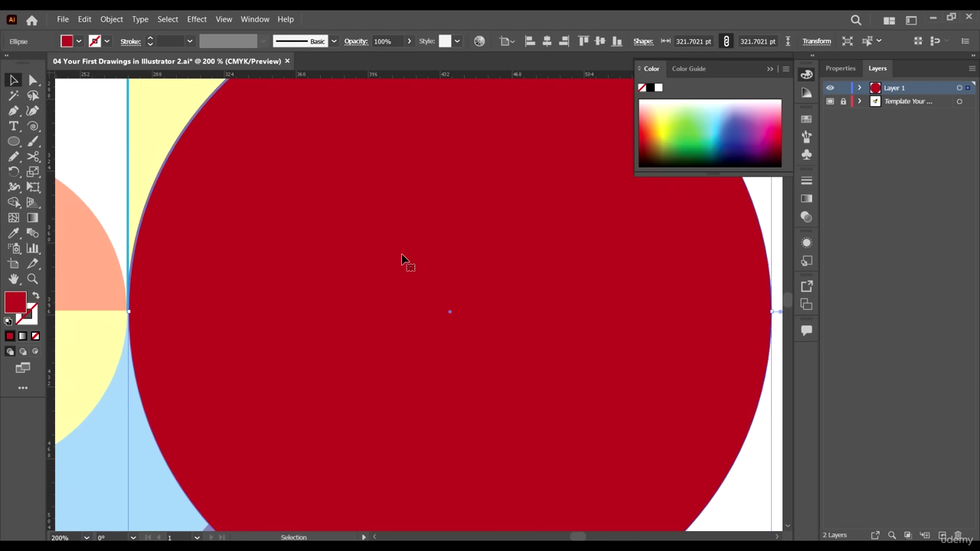
scroll(390, 265, "down", 5)
scroll(465, 308, "up", 4)
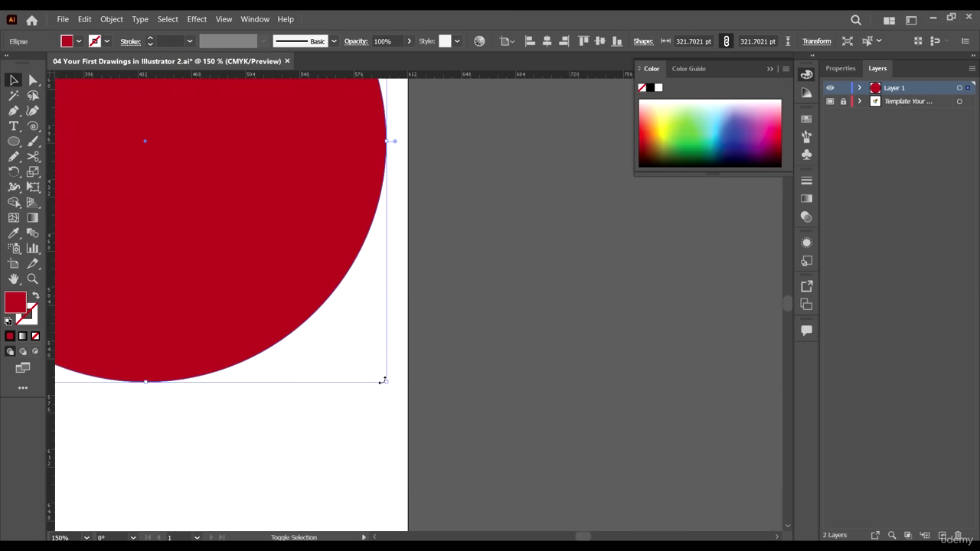
scroll(247, 212, "left", 6)
scroll(268, 242, "up", 3)
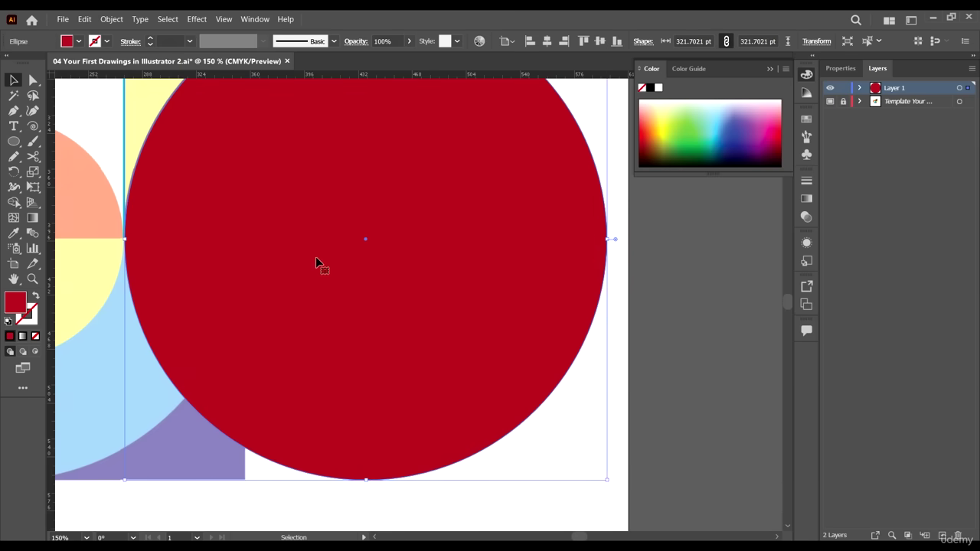
left_click_drag(605, 482, 609, 483)
scroll(98, 198, "up", 6)
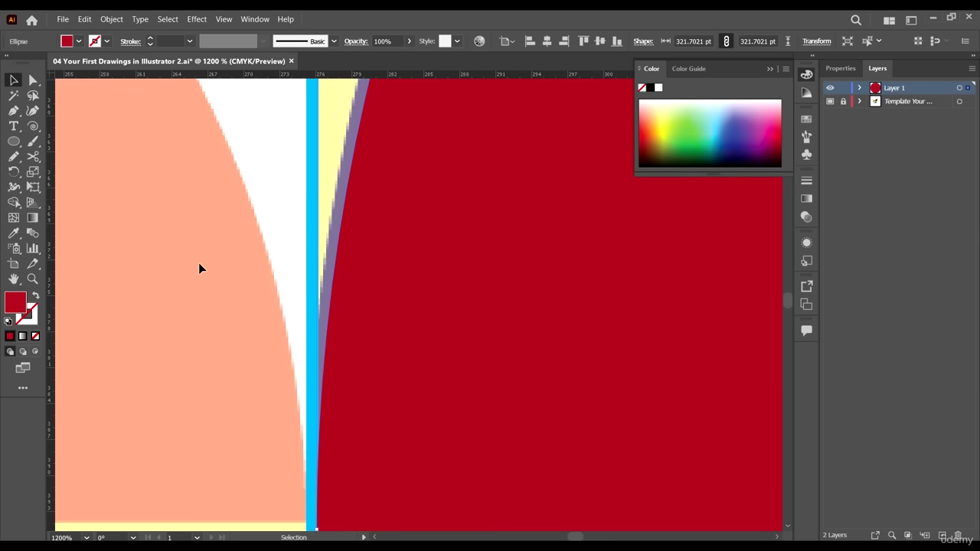
scroll(198, 265, "down", 12)
scroll(296, 203, "up", 3)
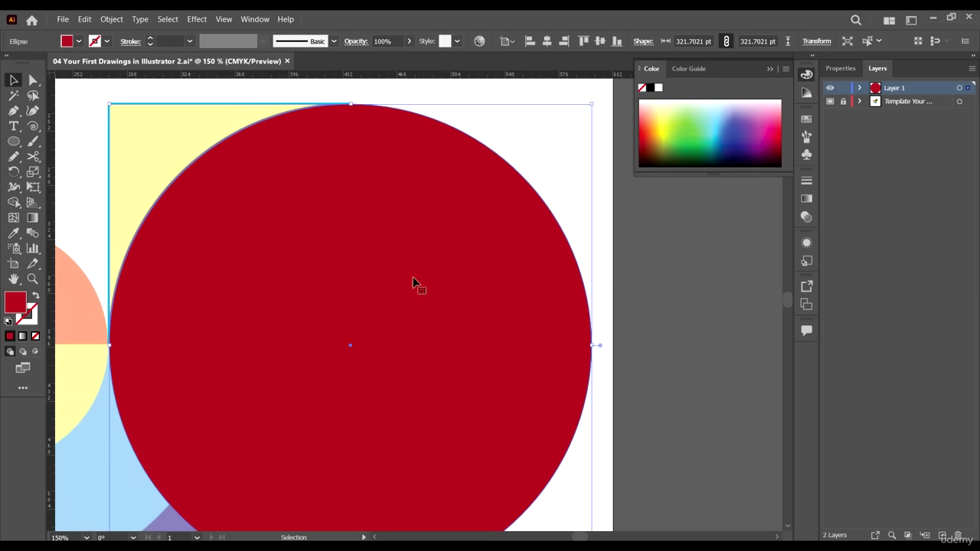
Swap the large circle's fill and stroke, giving it a dark red outline and no fill.
left_click(34, 297)
scroll(394, 123, "down", 1)
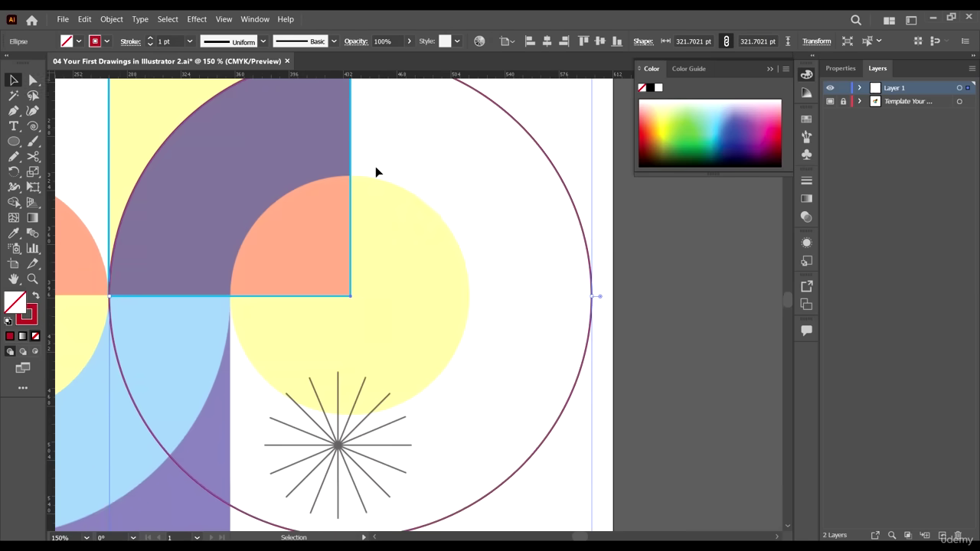
scroll(230, 195, "down", 1)
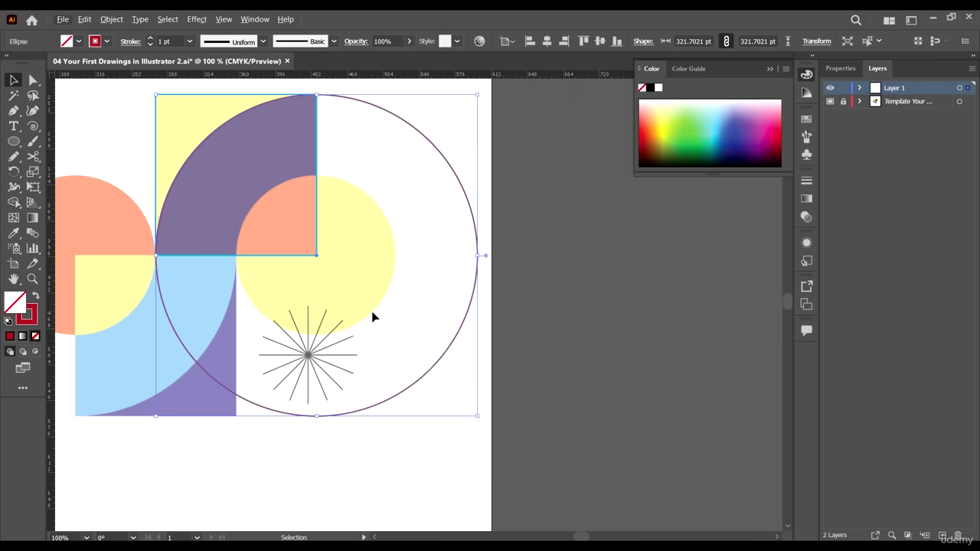
Copy the large circle, paste it in front, and scale the copy about its centre to match the template's yellow circle.
scroll(372, 311, "up", 1)
left_click(84, 20)
left_click(84, 19)
left_click(85, 19)
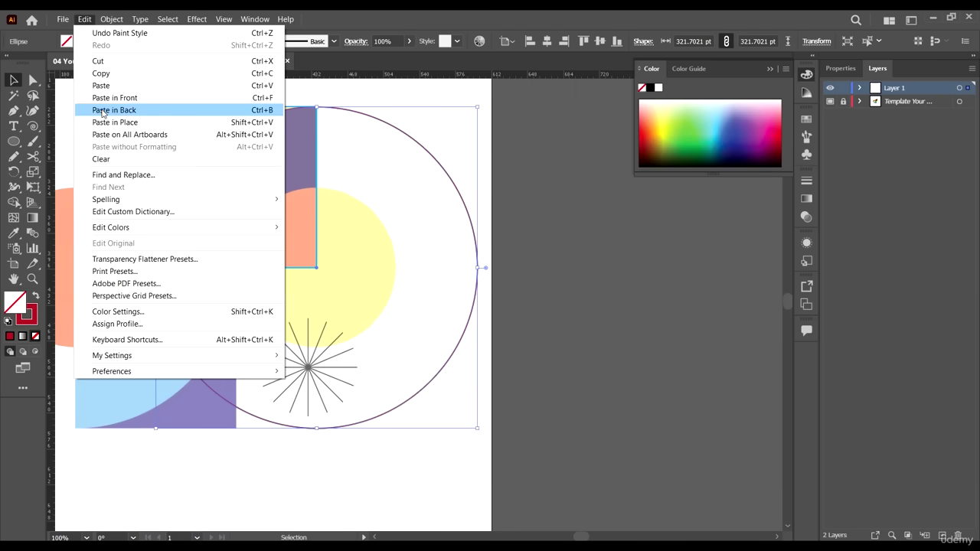
left_click(266, 97)
left_click_drag(476, 429, 398, 395)
scroll(286, 190, "up", 5)
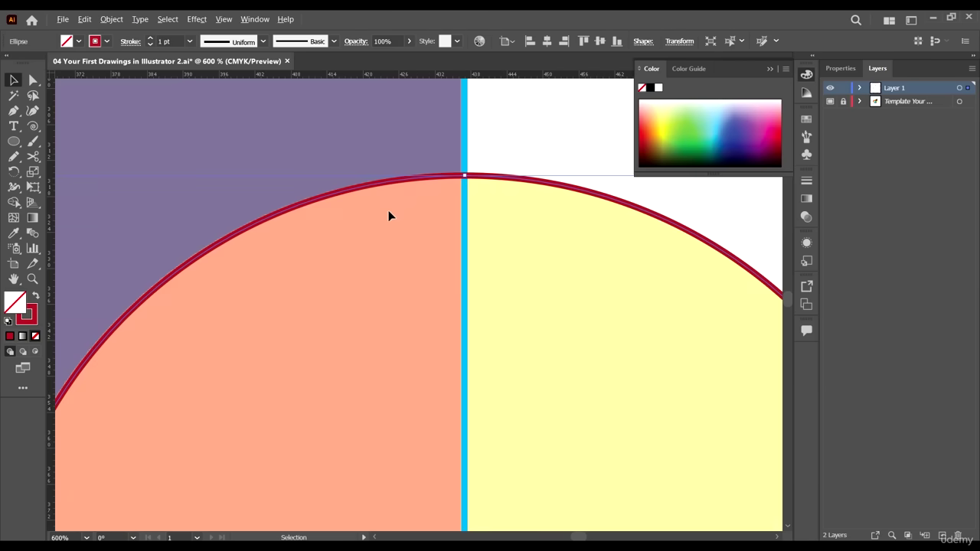
scroll(388, 216, "down", 5)
scroll(464, 352, "up", 1)
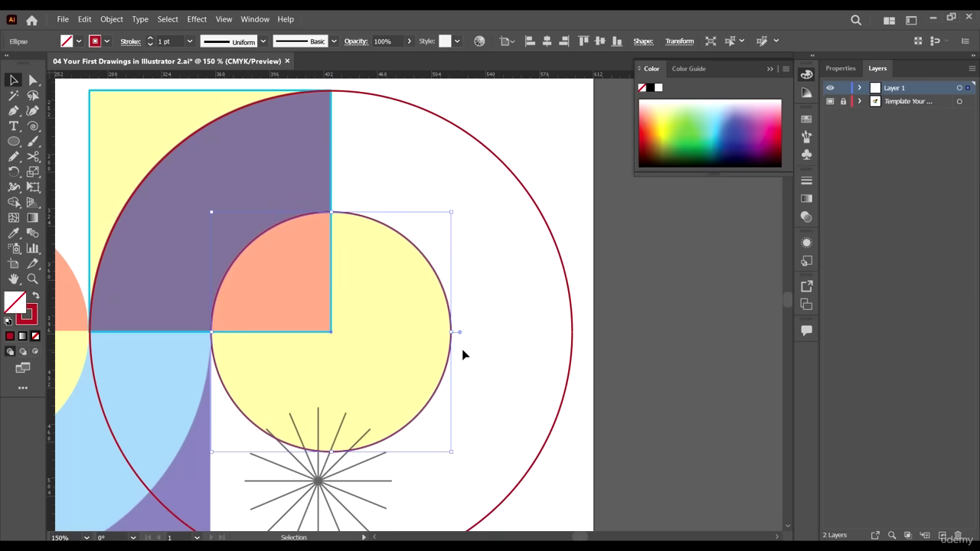
Copy the medium circle, paste it in front, and scale the copy about its centre to a bit under half its size.
left_click(85, 19)
left_click(125, 74)
left_click(84, 19)
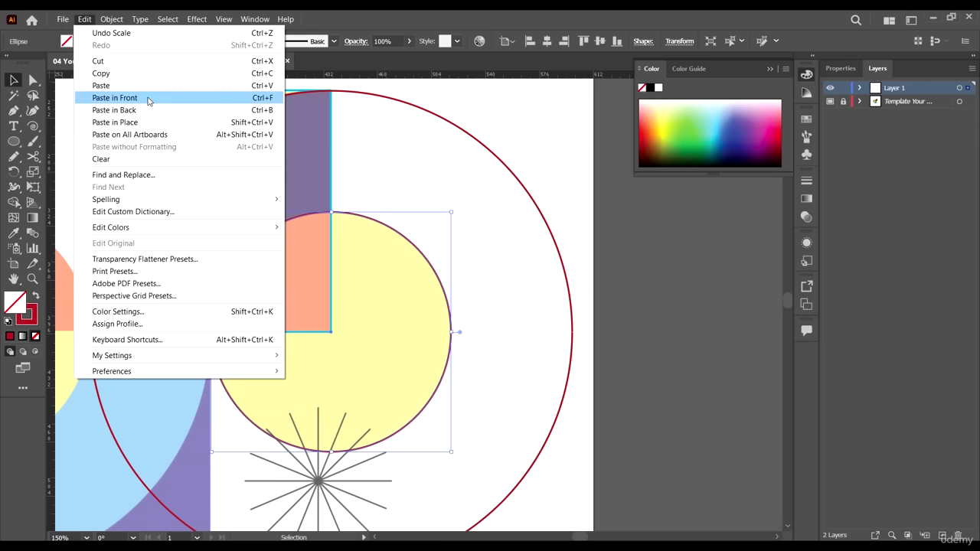
left_click(115, 98)
left_click_drag(452, 454, 385, 385)
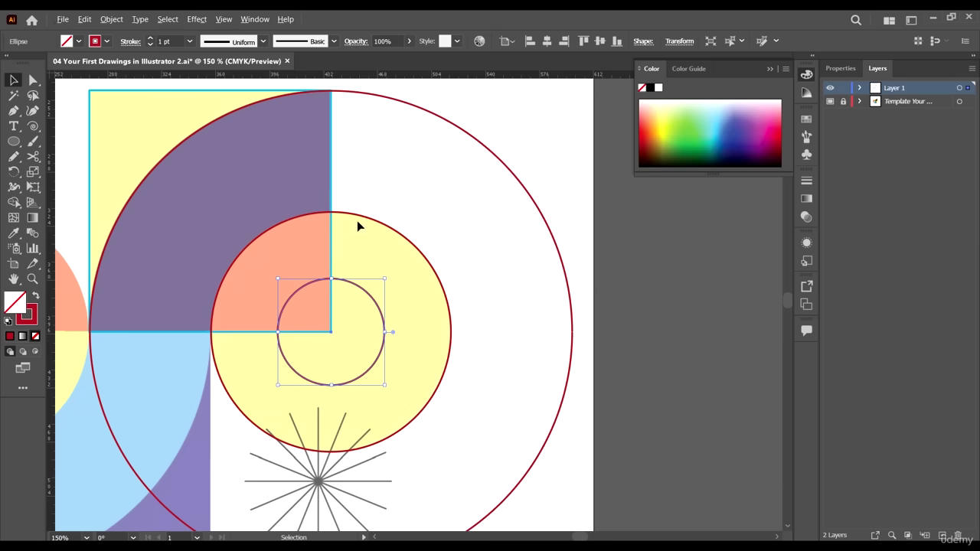
scroll(473, 225, "down", 3)
scroll(394, 241, "up", 2)
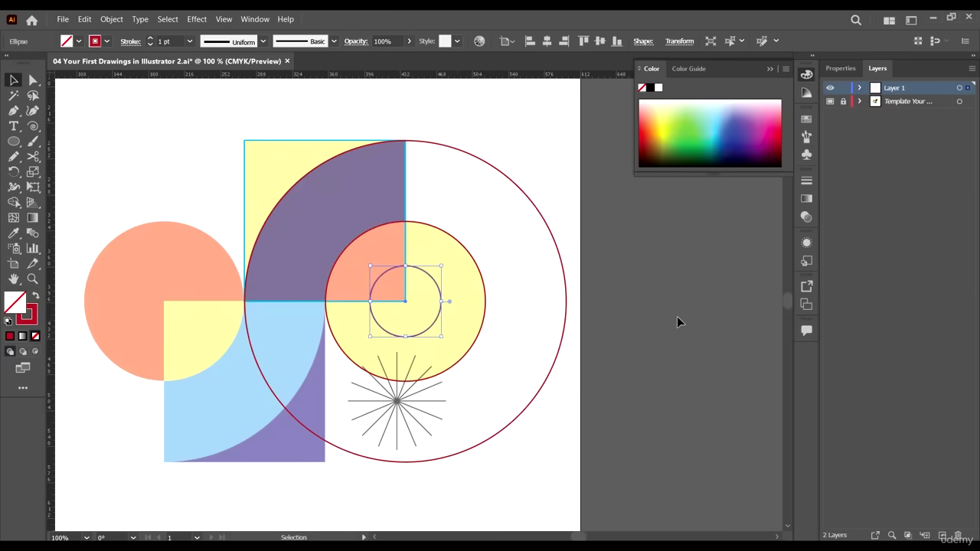
Swap the medium circle's outline to a fill and set the fill to the bright cyan swatch.
left_click(459, 243)
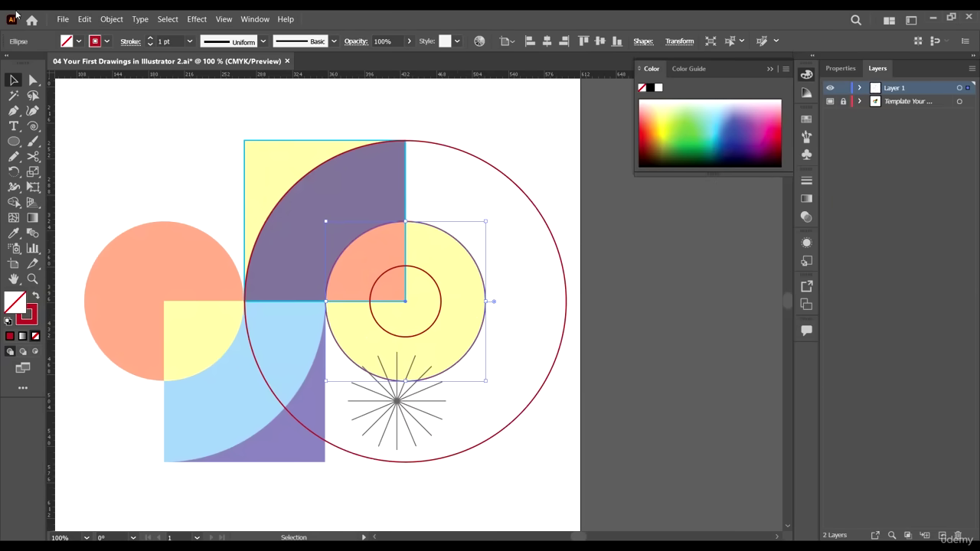
left_click(36, 298)
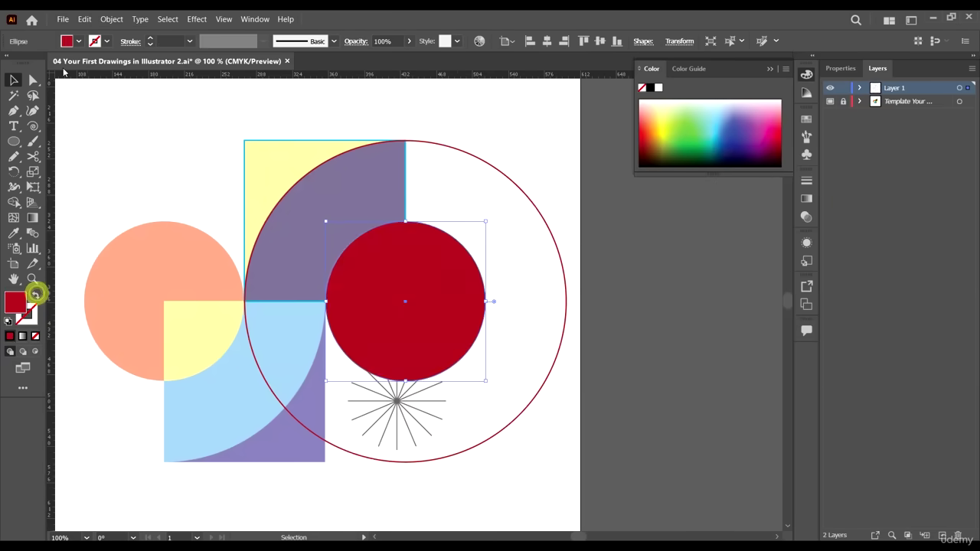
left_click(105, 39)
left_click(71, 41)
left_click(71, 42)
left_click(69, 63)
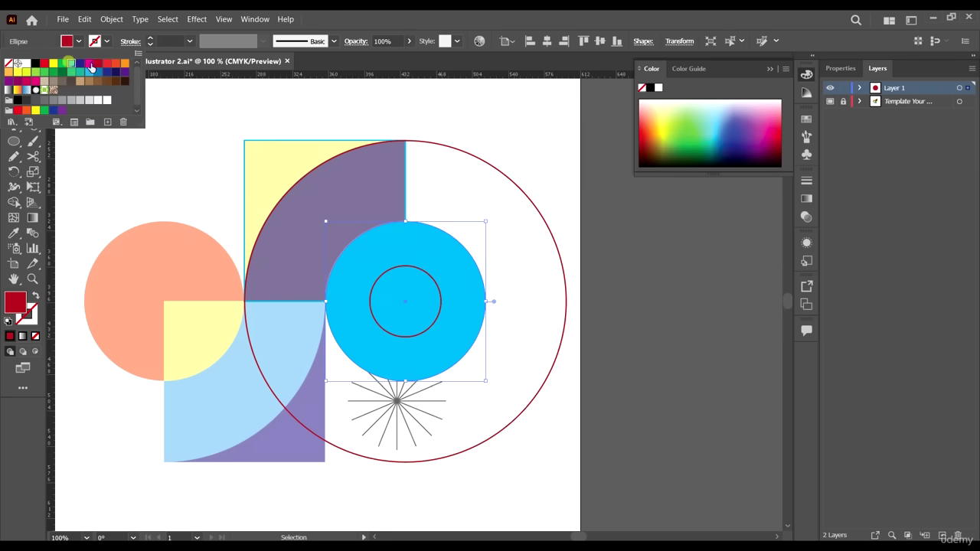
Swap the large circle's outline to a solid dark red fill without stroke, and deselect it.
left_click(453, 145)
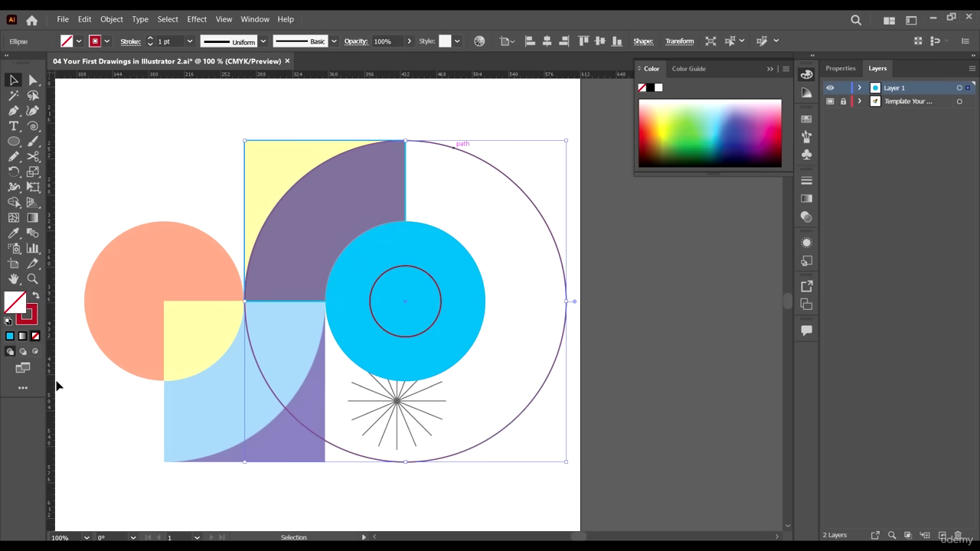
left_click(35, 296)
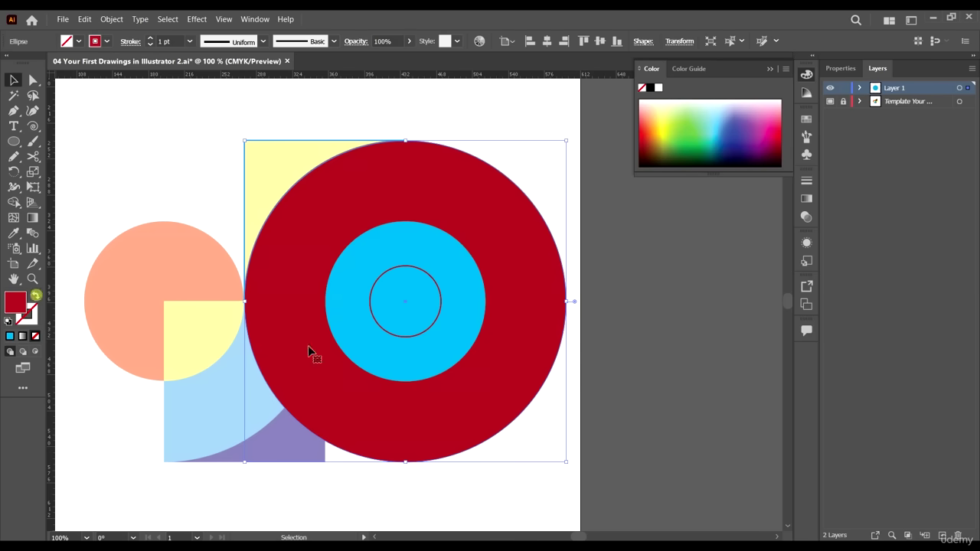
left_click(617, 319)
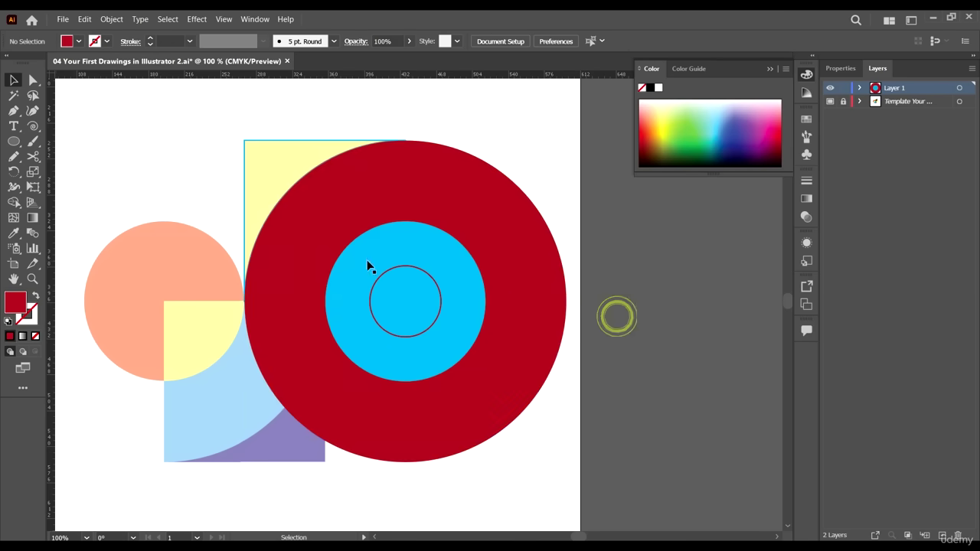
left_click(496, 218)
left_click(451, 244, "shift")
key("ctrl+shift+b")
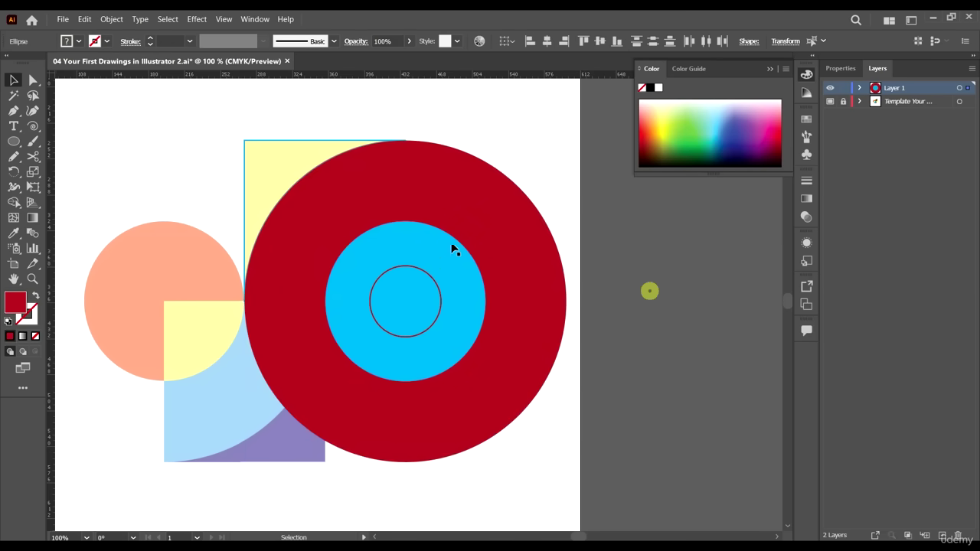
Select the red and cyan circles and remove the cyan area with Shape Builder to leave a red ring, then deselect it.
left_click(443, 264)
left_click(440, 253, "shift")
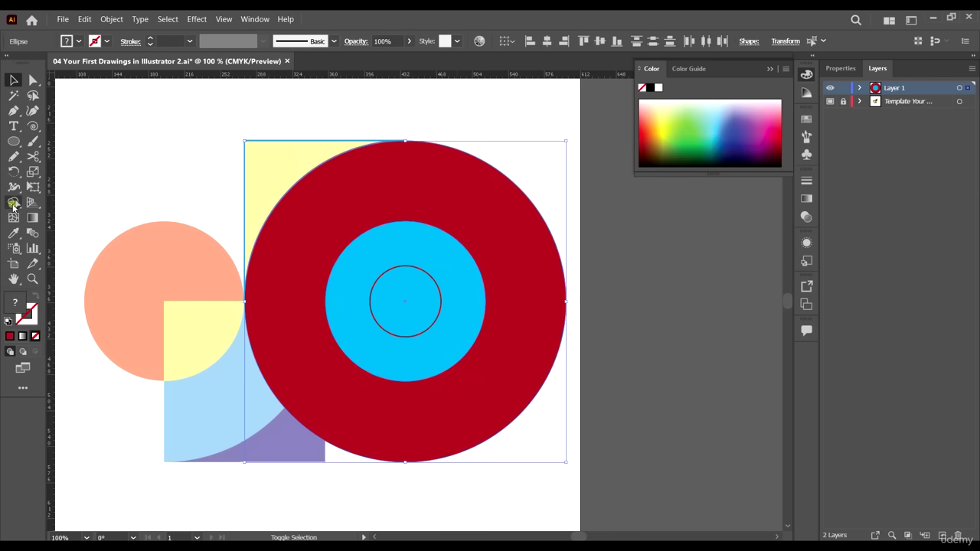
left_click(13, 203)
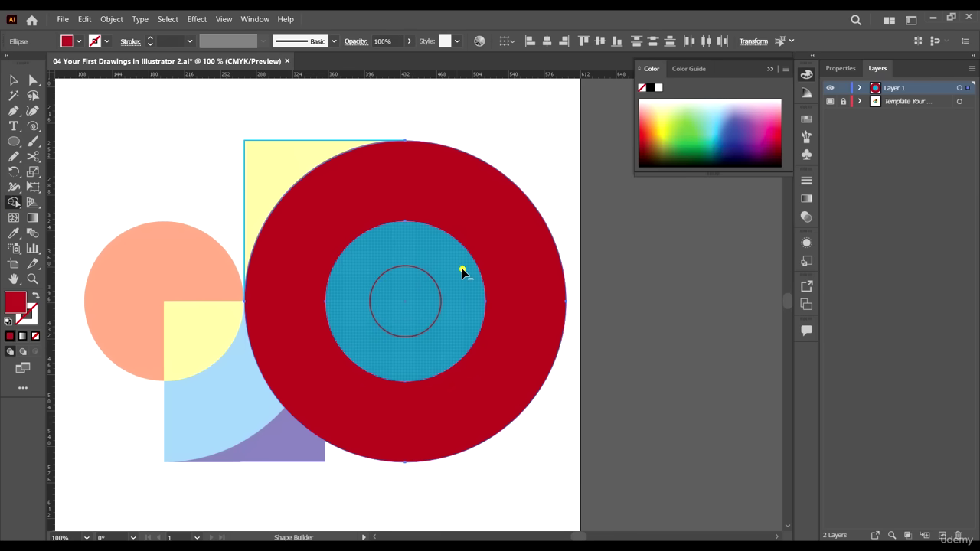
left_click(461, 268, "alt")
left_click(13, 79)
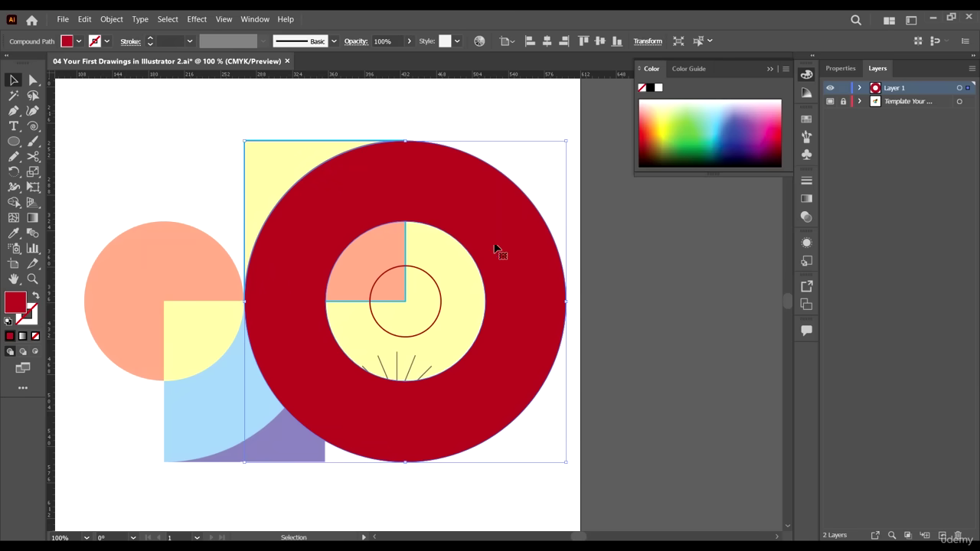
left_click(695, 299)
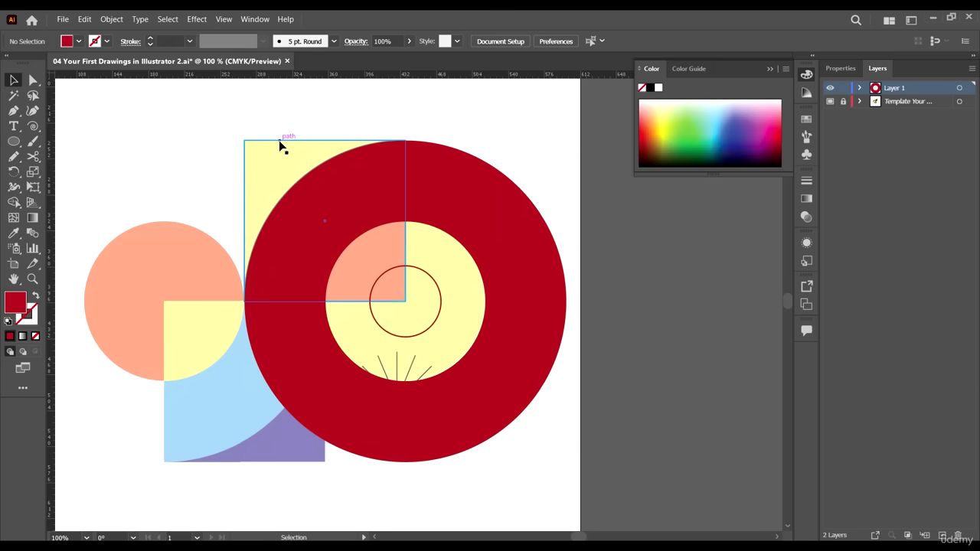
Swap the square's cyan outline to a fill, and remove the part of the red ring outside the square with Shape Builder.
left_click(280, 143)
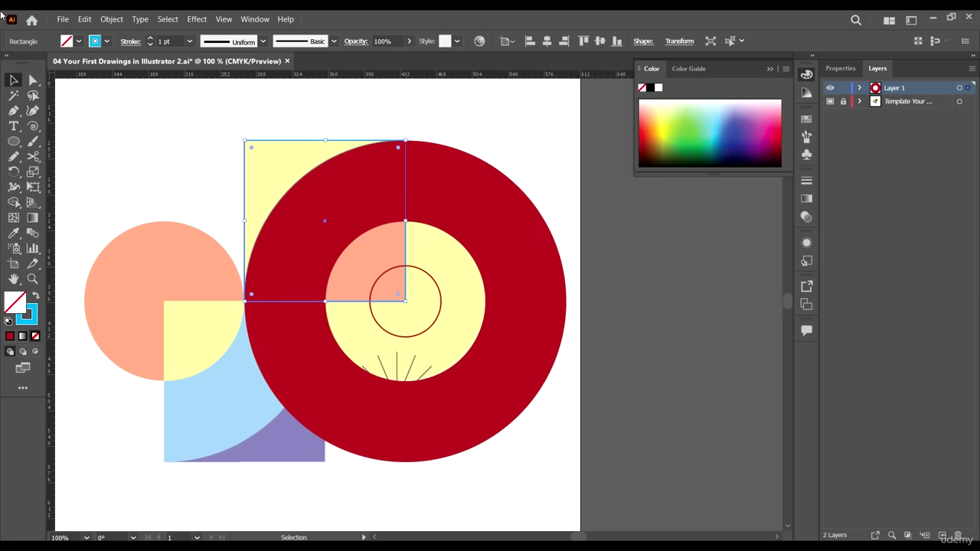
left_click(34, 295)
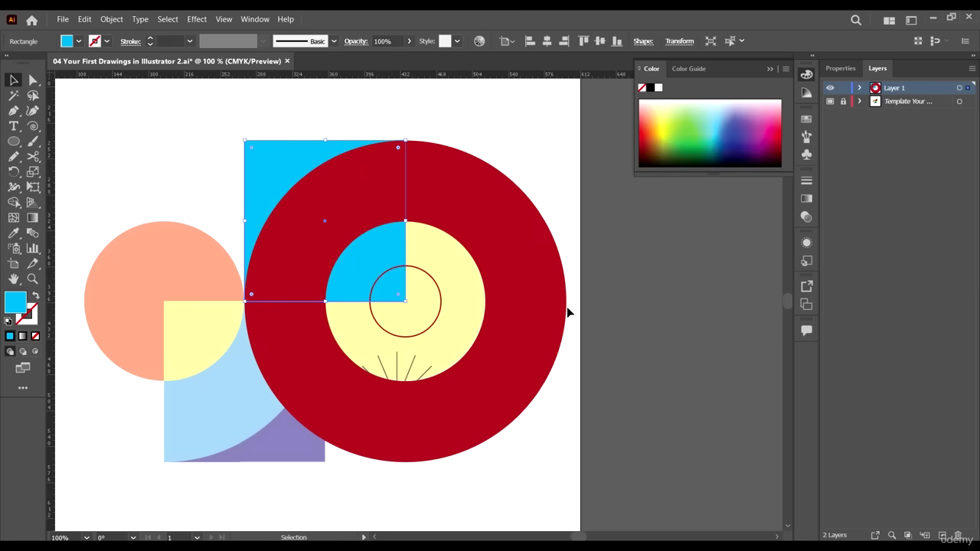
left_click(454, 179, "shift")
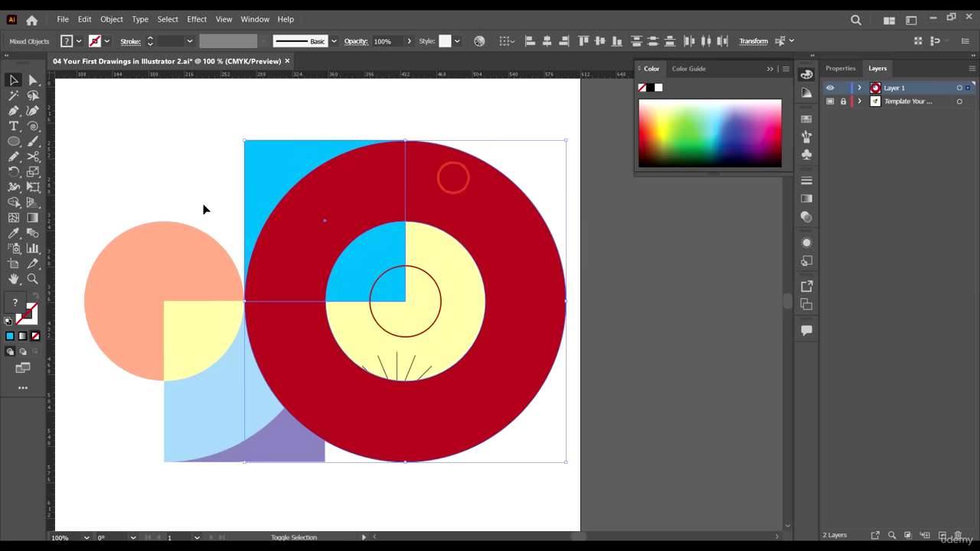
left_click(14, 203)
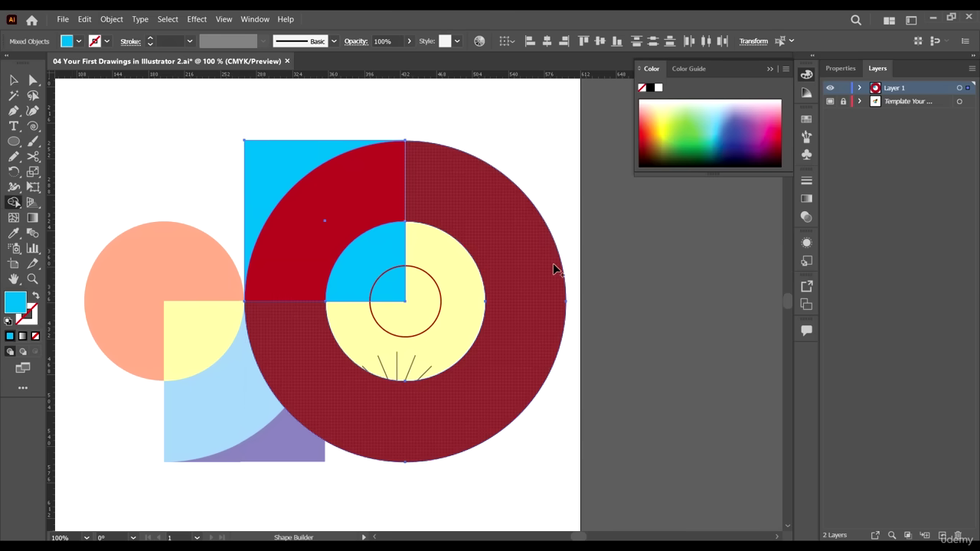
left_click(534, 241, "alt")
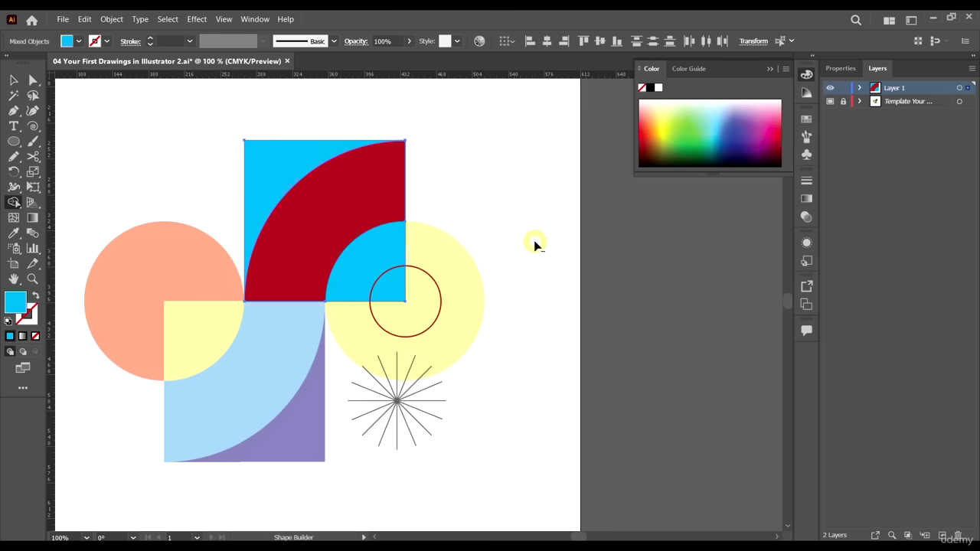
Try moving the red band away from the square, and undo both moves.
left_click(13, 80)
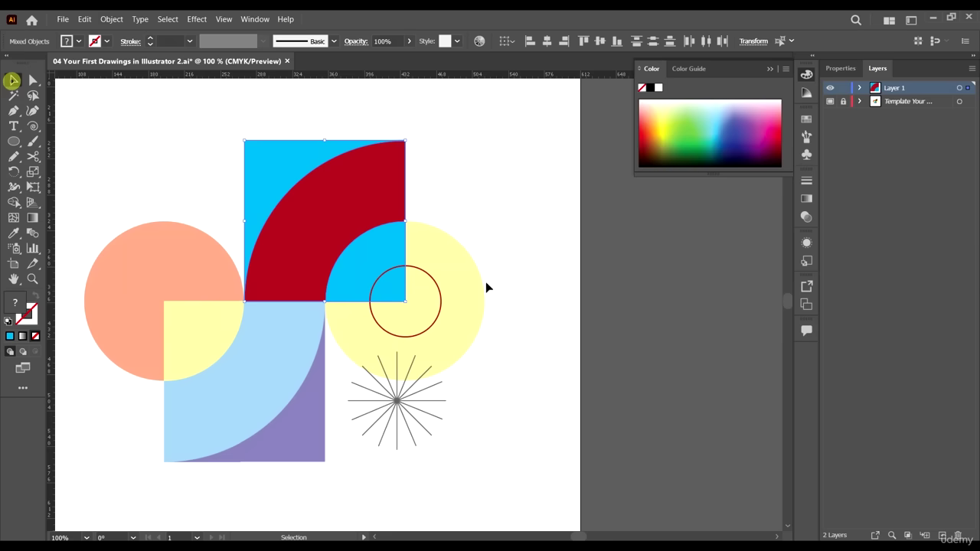
left_click(630, 331)
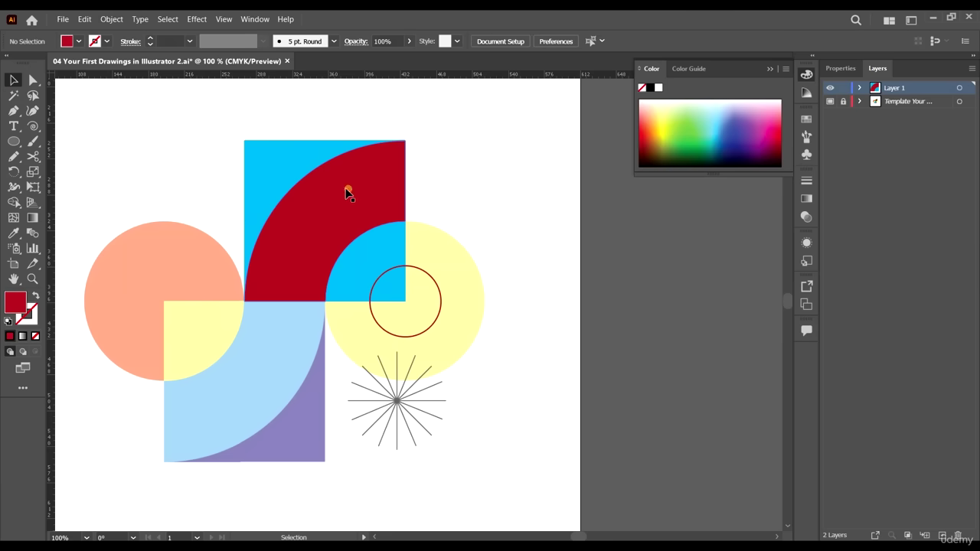
left_click_drag(347, 188, 173, 166)
left_click_drag(351, 191, 258, 307)
key("ctrl+z")
key("ctrl+z")
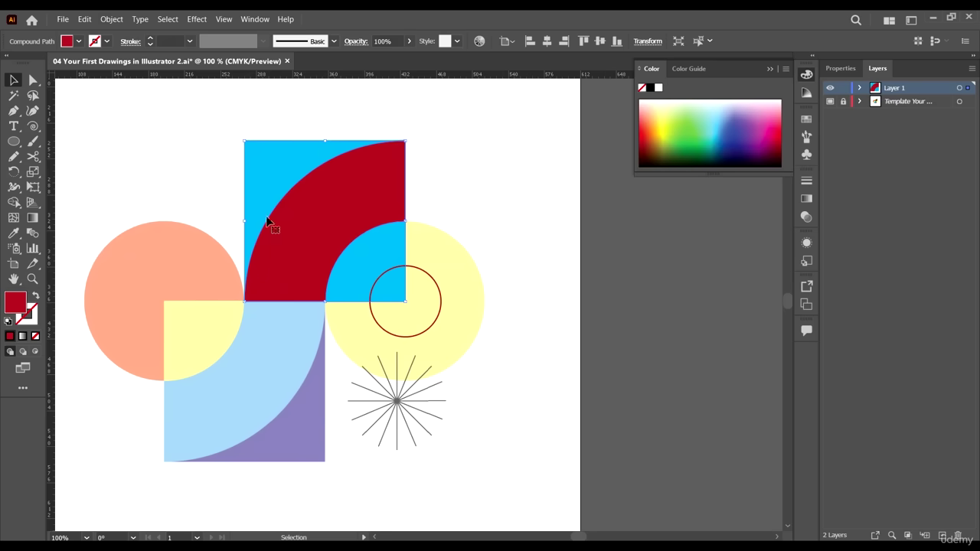
Select the square and the red band, split them with the Pathfinder Divide operation, and deselect the result.
left_click(359, 222, "shift")
left_click(372, 247, "shift")
left_click(254, 19)
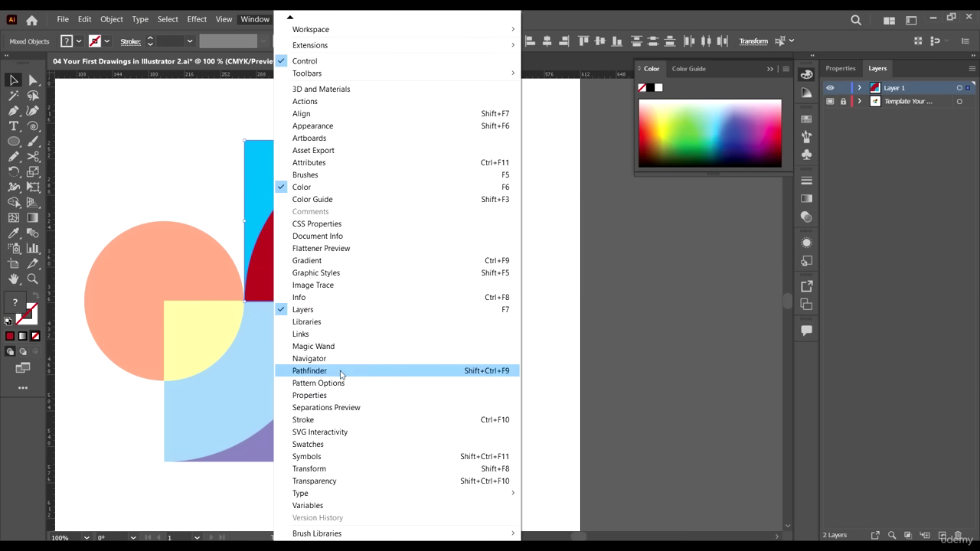
left_click(345, 371)
left_click(622, 169)
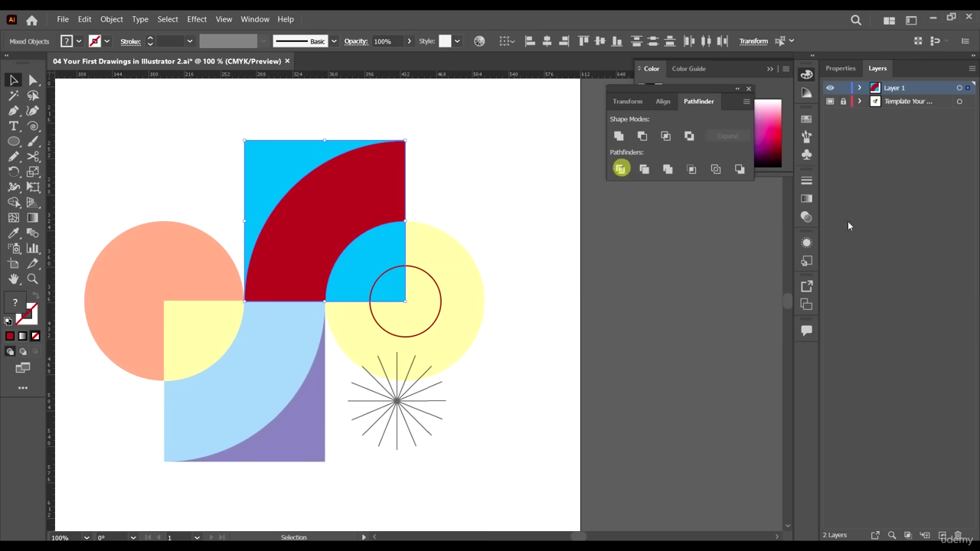
left_click(529, 221)
left_click_drag(732, 89, 772, 215)
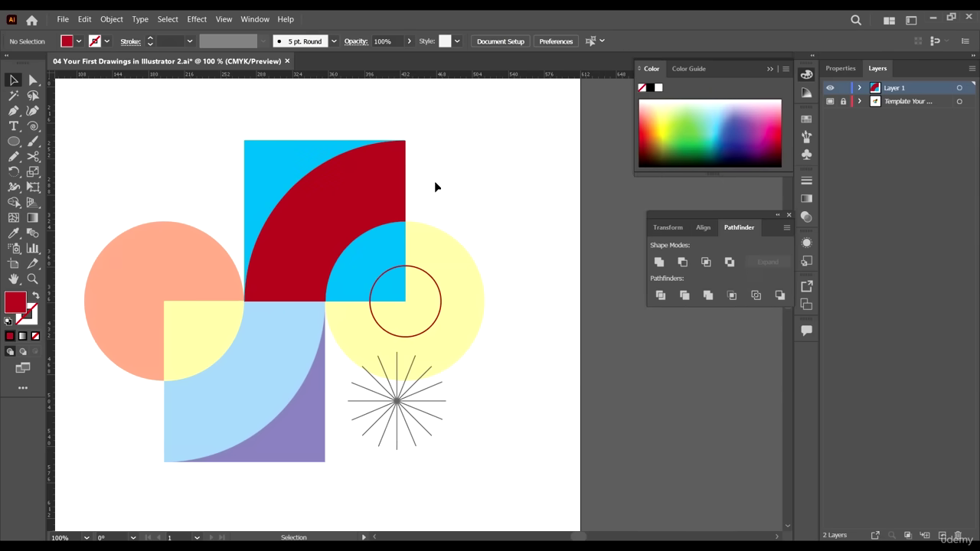
Pull the corner piece, red band and quarter circle apart to test the division, and undo all three moves.
left_click(34, 80)
left_click(371, 242)
left_click(348, 207)
left_click_drag(288, 169, 196, 123)
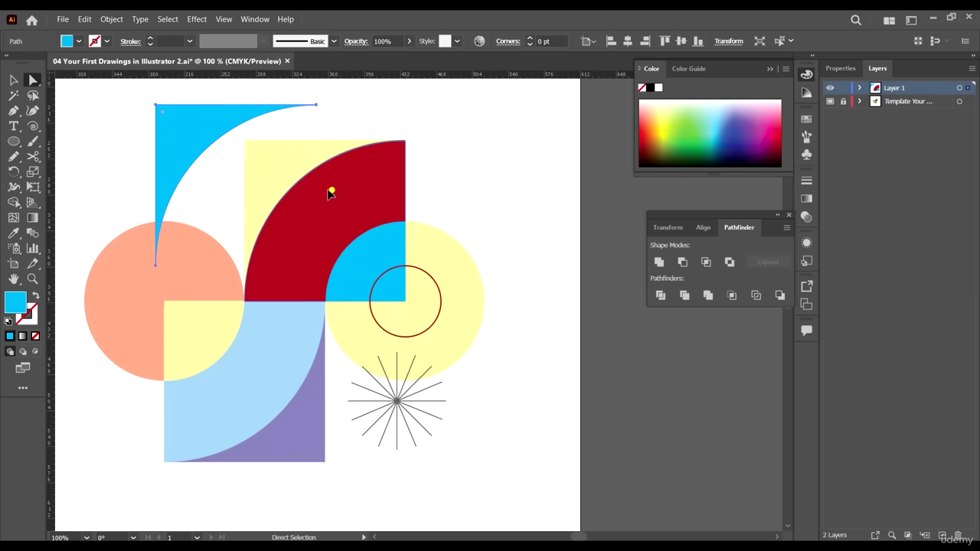
left_click_drag(332, 192, 157, 239)
left_click_drag(368, 253, 350, 325)
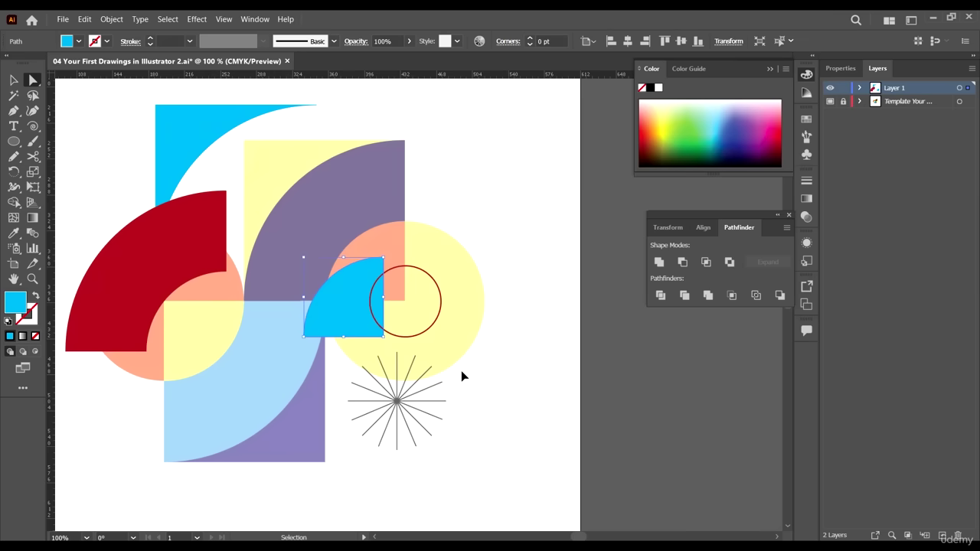
key("ctrl+z")
key("ctrl+z")
key("ctrl+z")
Swap the fills of the cyan corner piece, red band and cyan quarter circle to outlines so the template shows through.
left_click(307, 159)
left_click(34, 299)
left_click(317, 194)
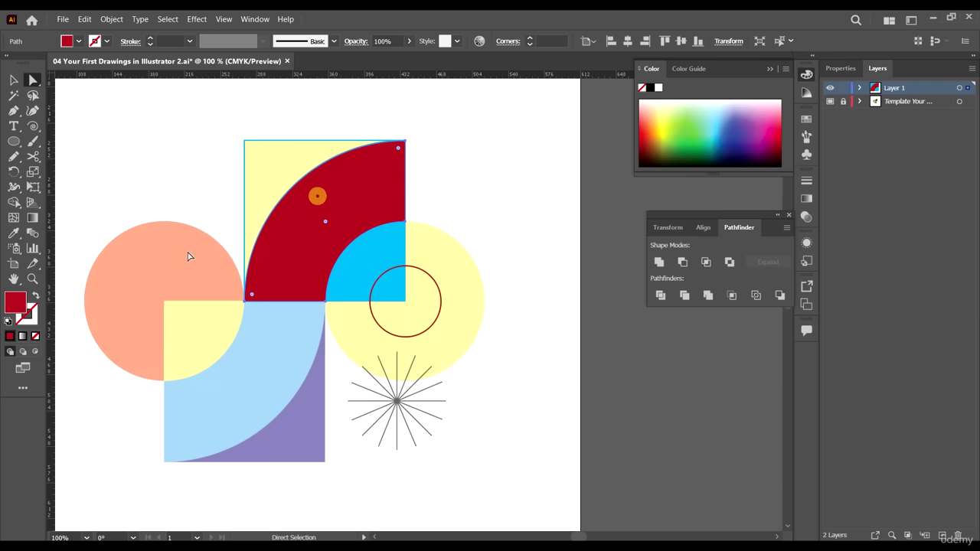
left_click(36, 295)
left_click(383, 237)
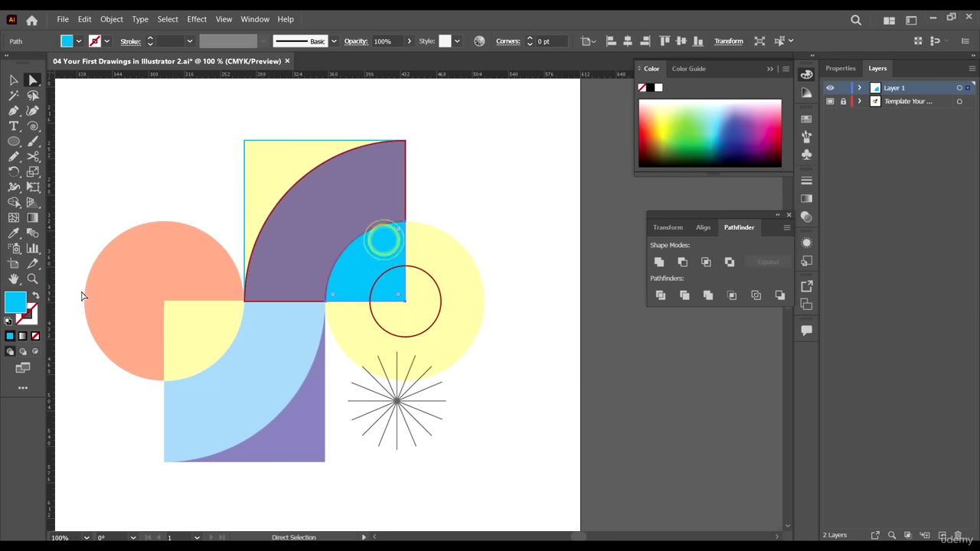
left_click(35, 299)
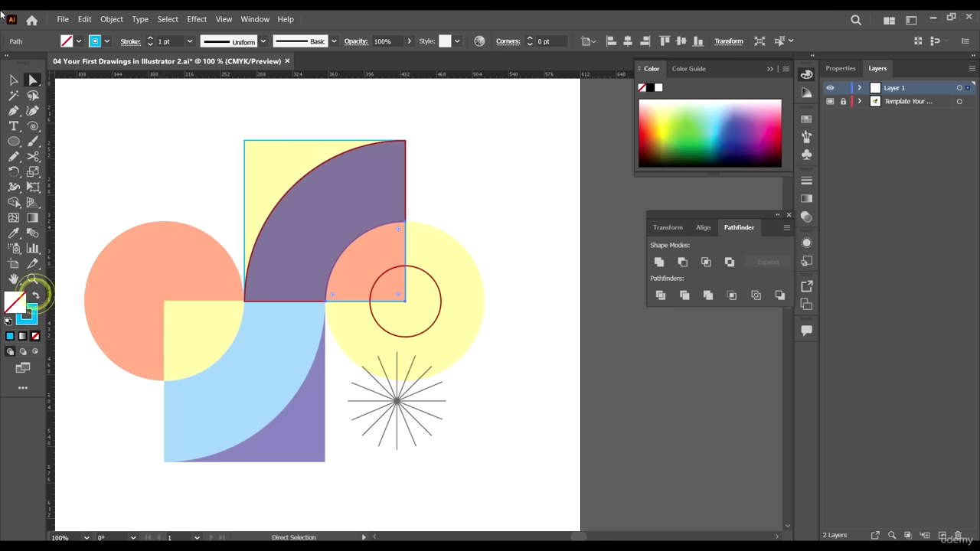
Enlarge the small red-outlined circle to 159.66 pt wide so that it matches the template's pale yellow circle.
left_click(13, 80)
scroll(413, 322, "up", 2)
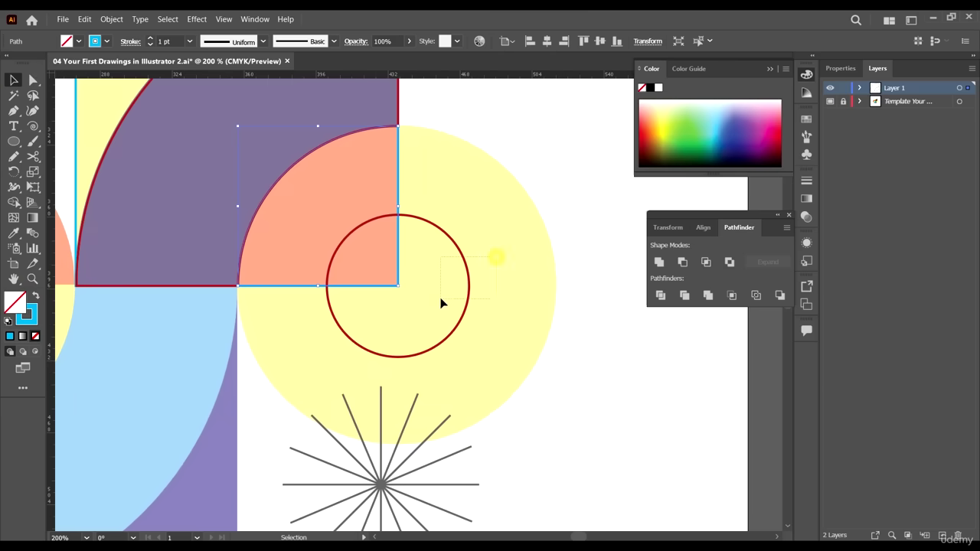
left_click(469, 277)
scroll(506, 241, "down", 1)
left_click_drag(481, 329, 520, 359)
left_click_drag(541, 378, 553, 395)
Send the enlarged circle to the back of the stacking order and deselect it.
right_click(541, 246)
right_click(517, 205)
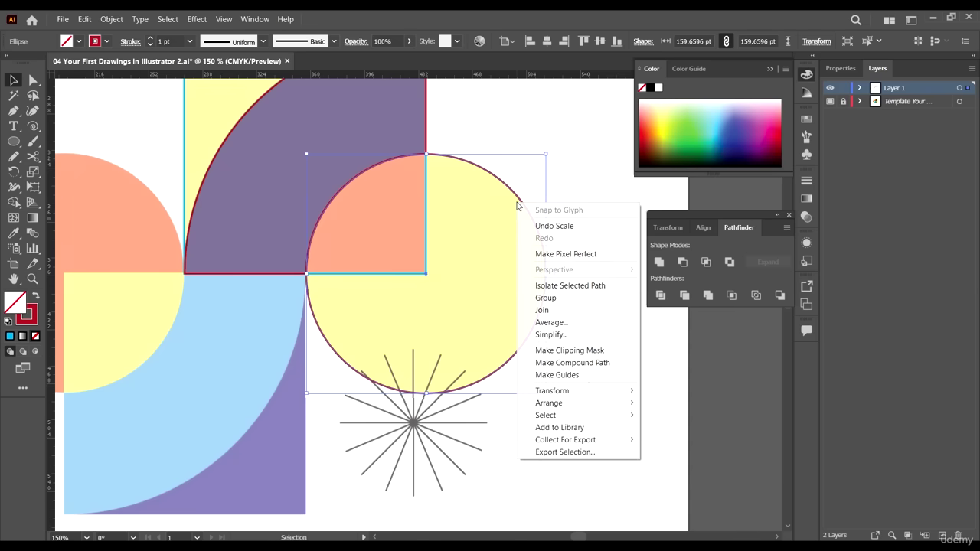
right_click(505, 185)
mouse_move(592, 386)
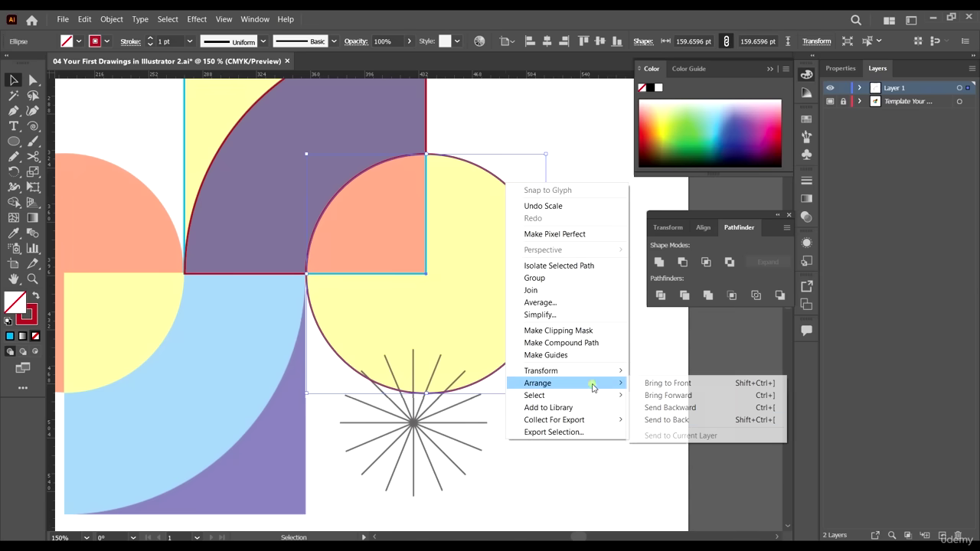
left_click(684, 420)
left_click(653, 412)
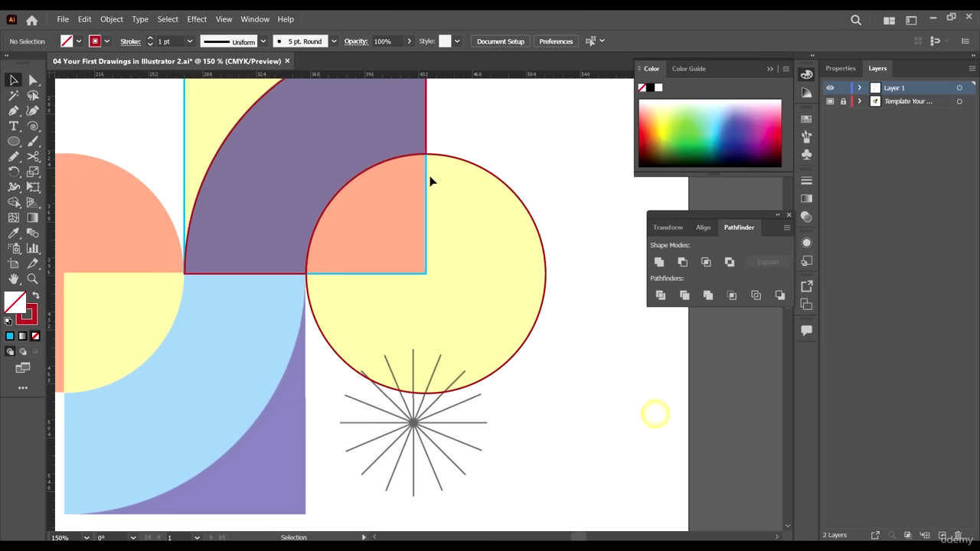
scroll(406, 224, "down", 1)
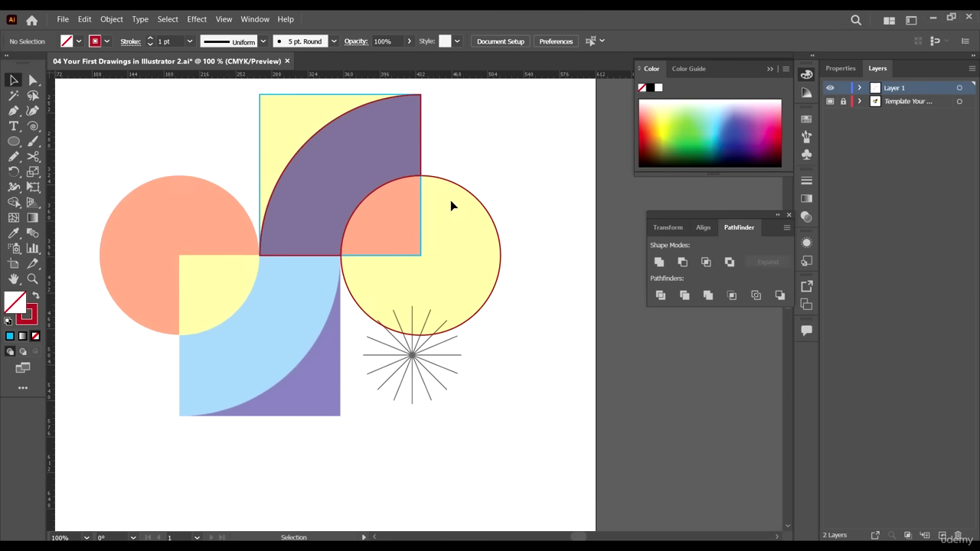
Ungroup the divided square so its pieces can be selected separately, and deselect them.
scroll(426, 220, "up", 1)
left_click(423, 238)
left_click(458, 258)
left_click(423, 241)
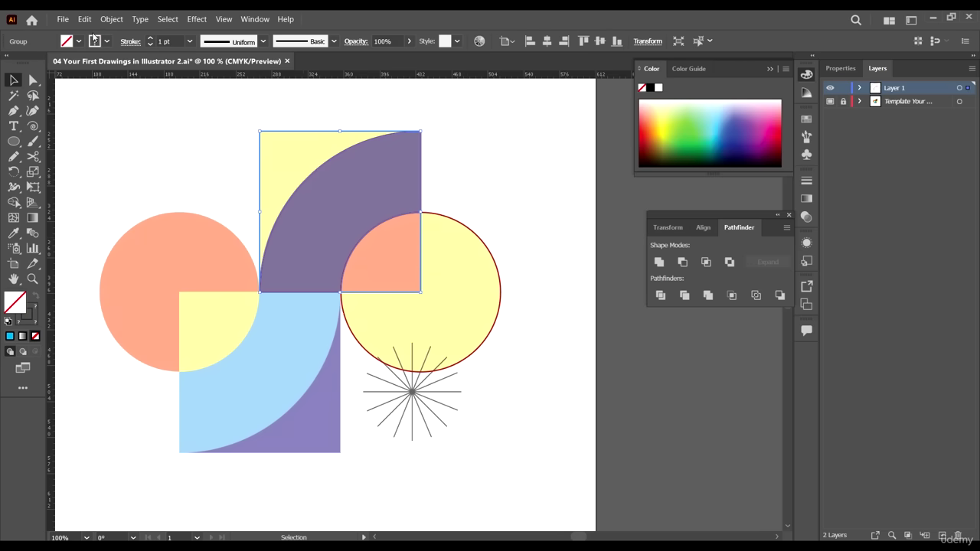
right_click(299, 192)
left_click(339, 281)
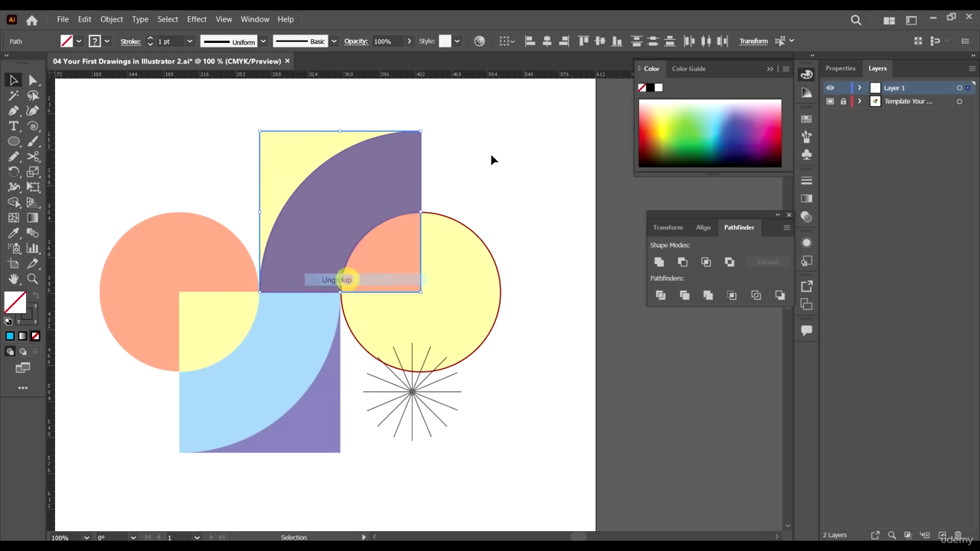
left_click(514, 118)
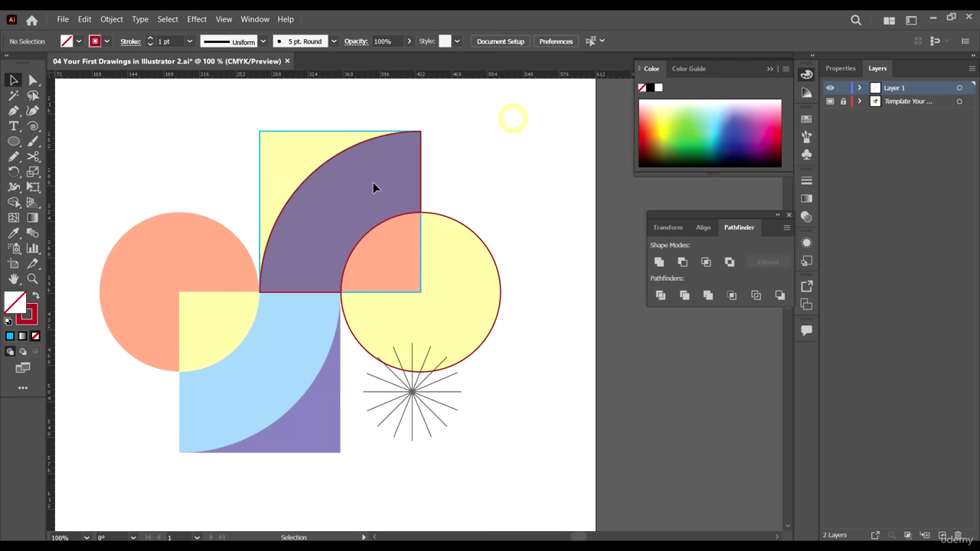
Set the quarter circle's stroke to the orange-red swatch and the curved band's stroke to the dark blue swatch.
left_click(420, 240)
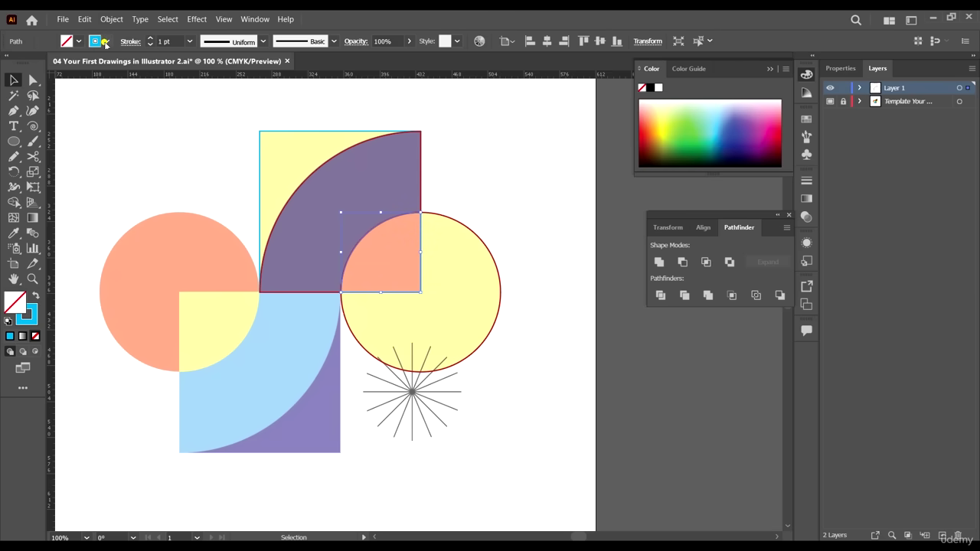
left_click(105, 43)
left_click(115, 63)
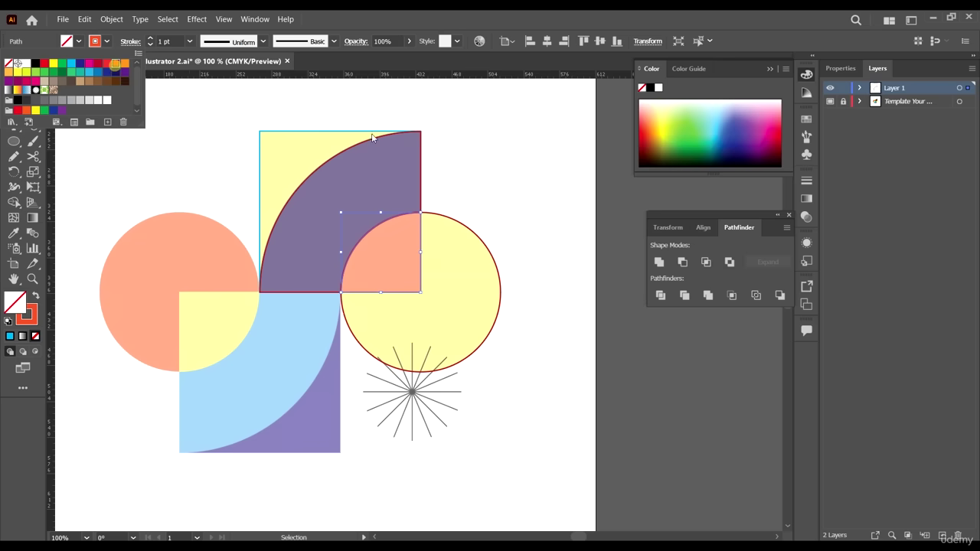
left_click(420, 149)
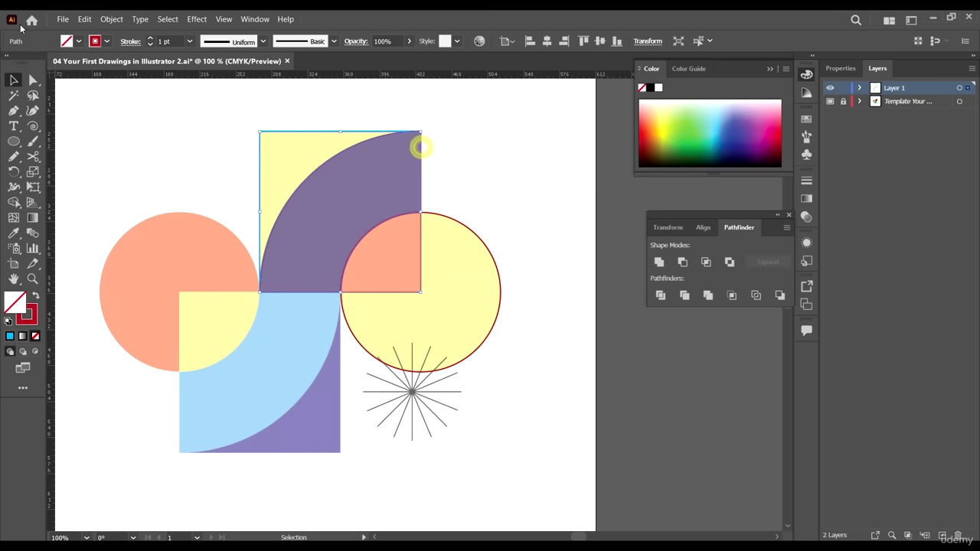
left_click(105, 41)
left_click(116, 73)
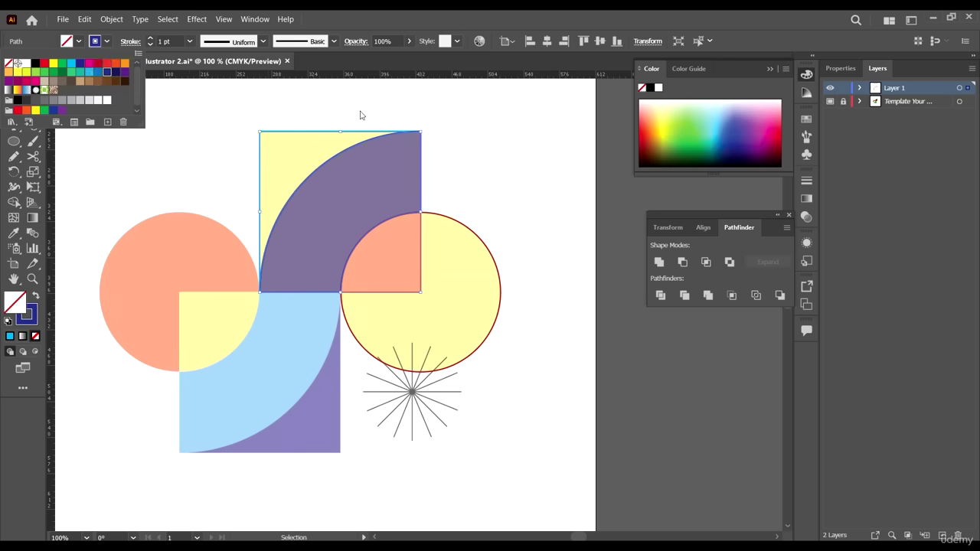
Set the stroke of the square's outer corner piece to the bright yellow swatch and deselect it.
left_click(106, 42)
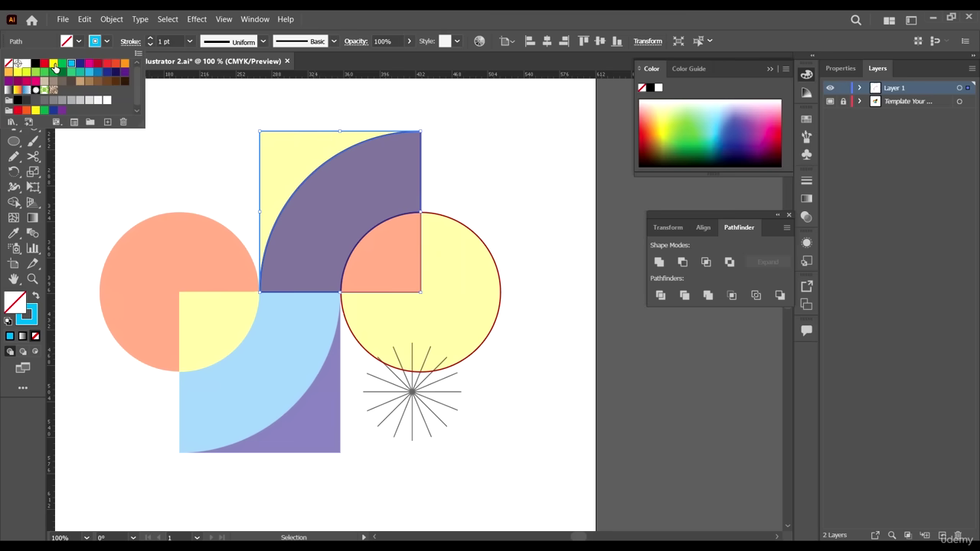
left_click(17, 75)
left_click(448, 148)
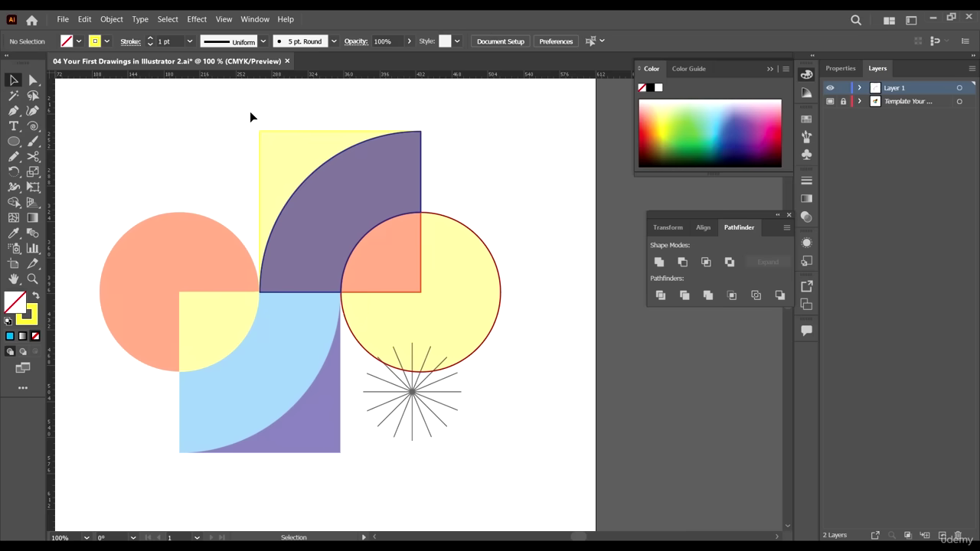
Swap the outlines of the dark red circle and the orange quarter circle to solid fills without stroke.
left_click(491, 247)
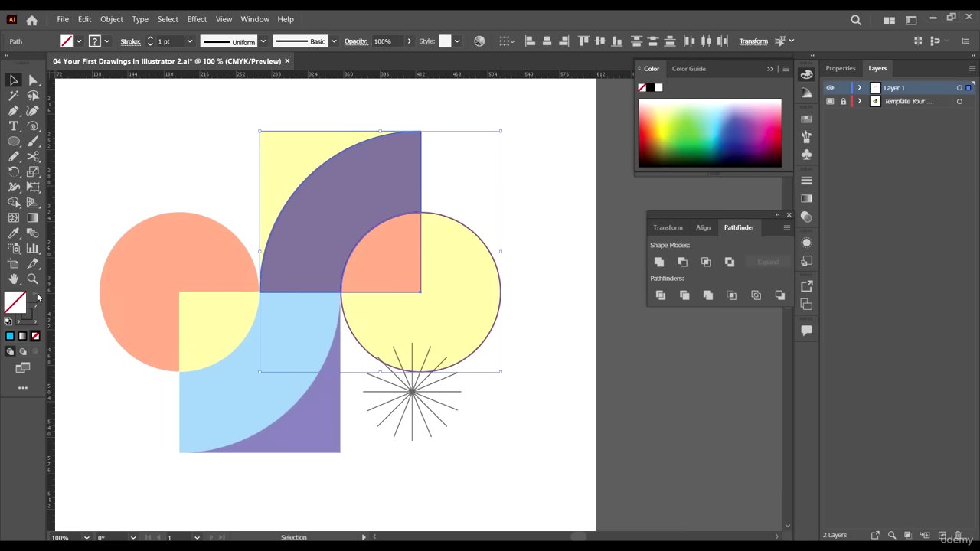
left_click(446, 410)
left_click(470, 276)
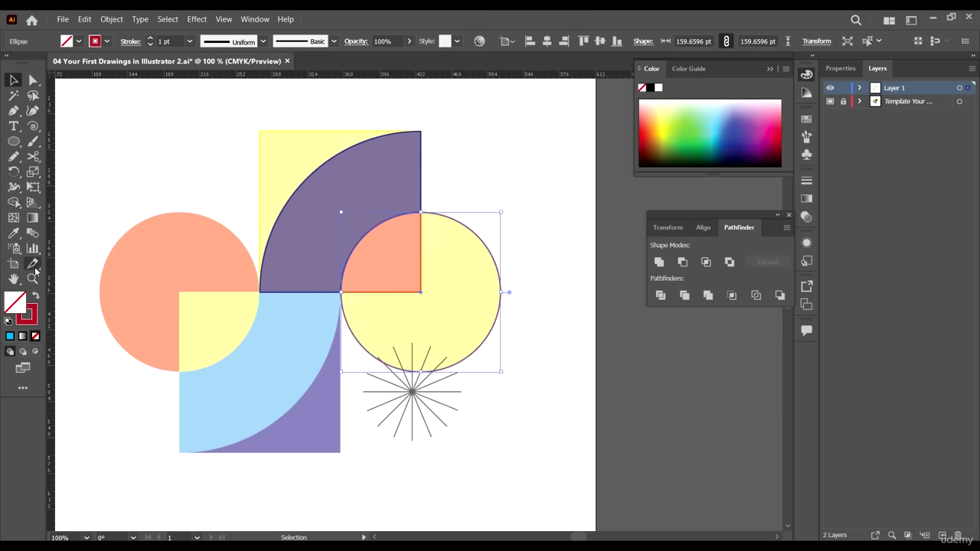
left_click(36, 297)
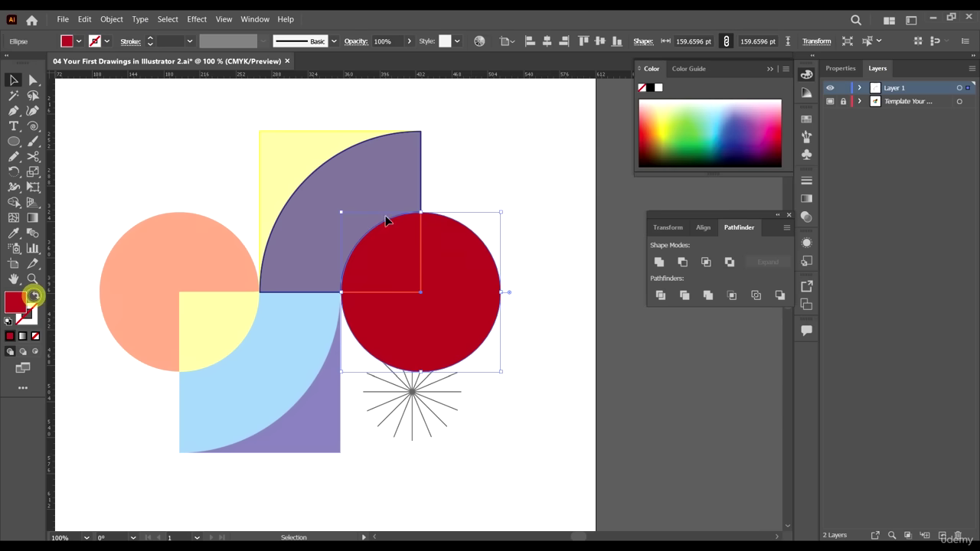
left_click(420, 237)
left_click(36, 297)
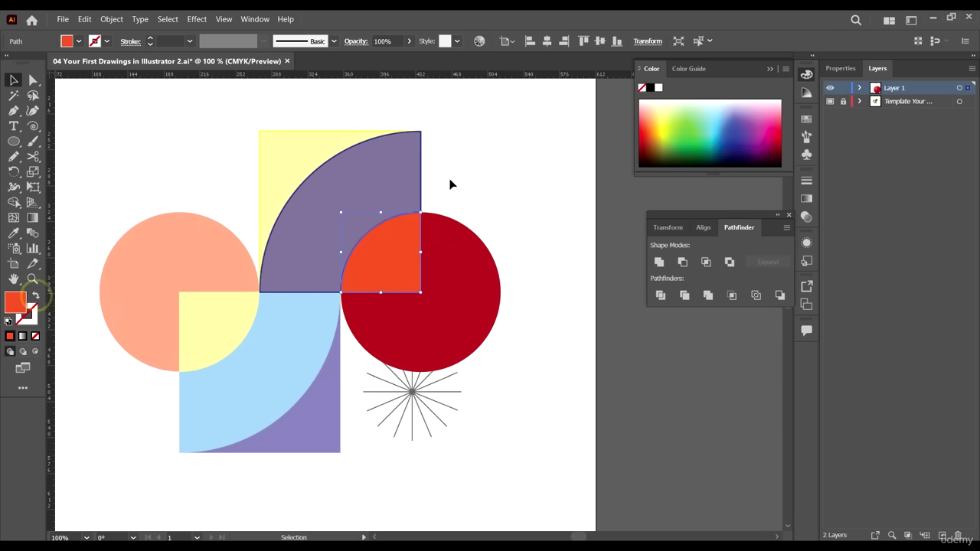
Swap the outlines of the dark blue band and the yellow corner piece to solid fills, and deselect them.
left_click(422, 170)
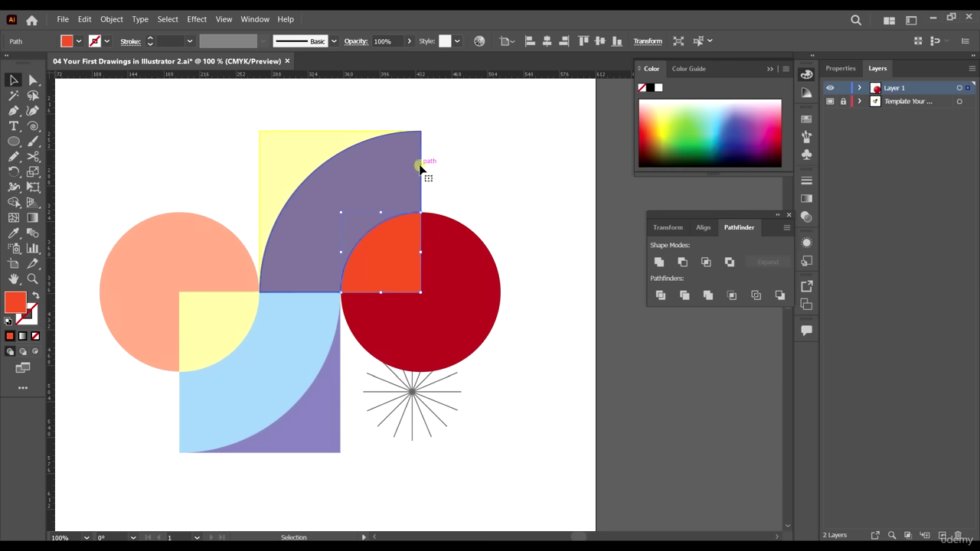
left_click(36, 295)
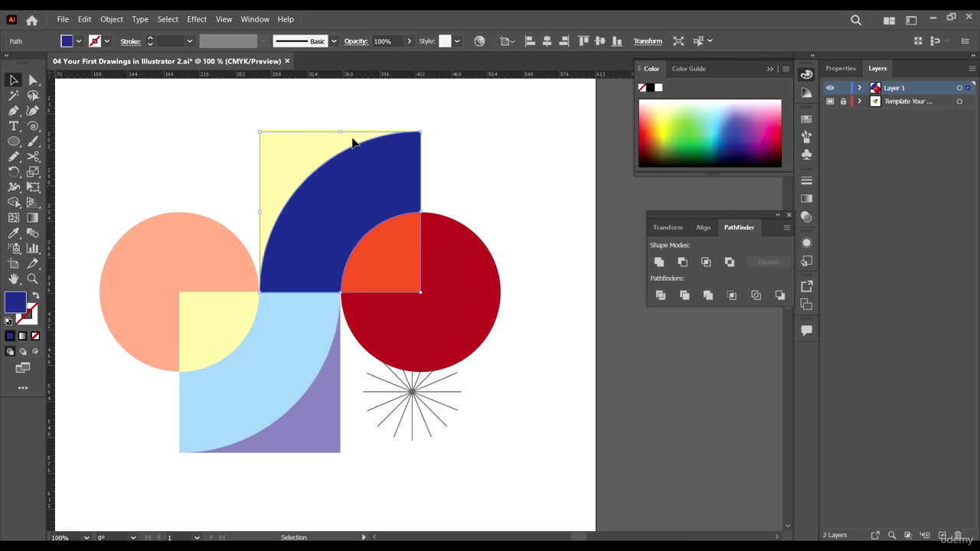
left_click(36, 297)
left_click(477, 407)
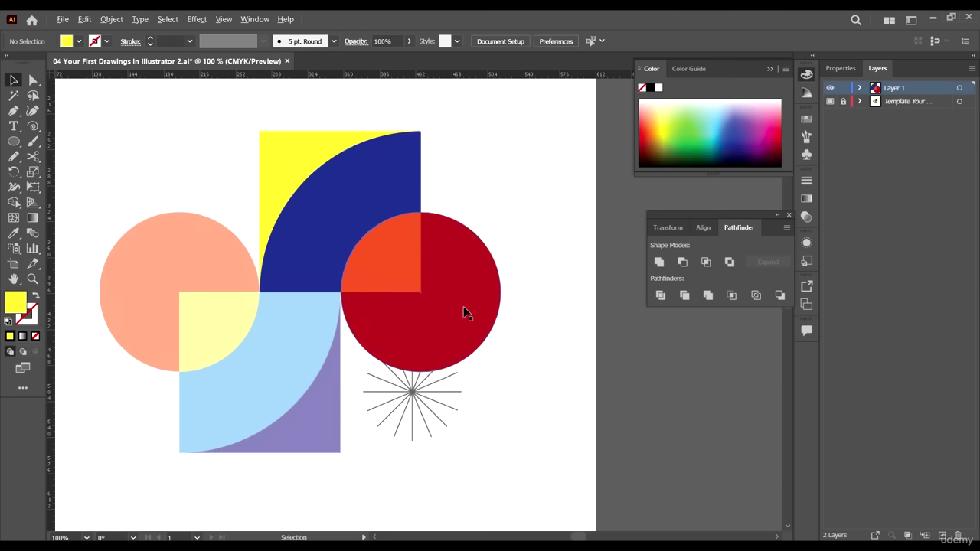
Hide the template layer to check the coloured shapes on their own.
scroll(465, 311, "down", 2)
scroll(527, 255, "up", 1)
left_click(829, 103)
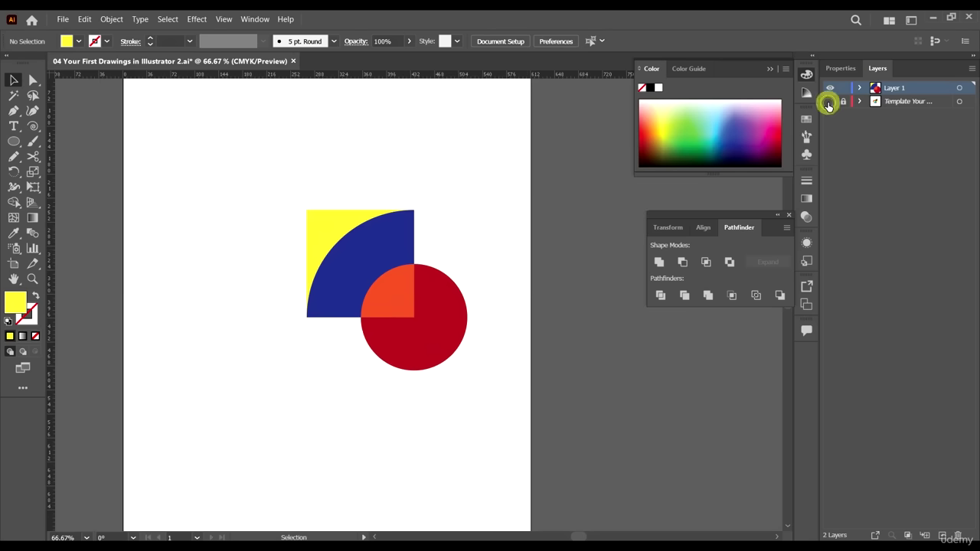
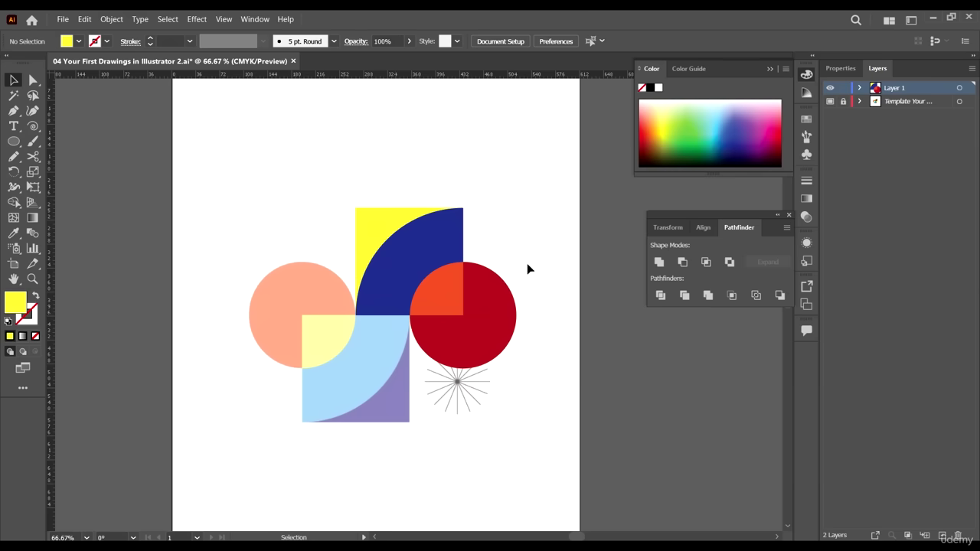
Group the yellow corner piece, dark blue band, orange quarter circle and dark red circle.
left_click_drag(385, 180, 334, 139)
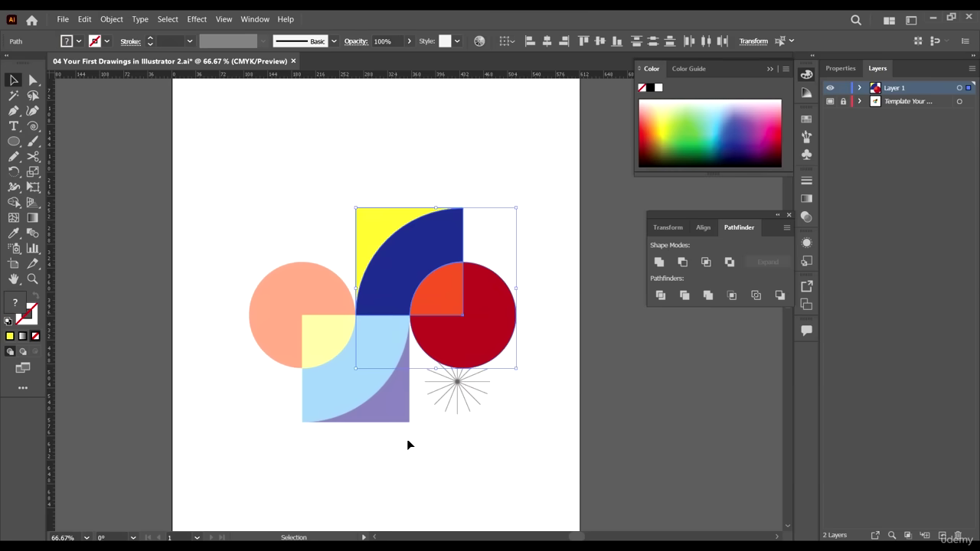
scroll(536, 406, "down", 1)
key("ctrl+shift+a")
scroll(302, 341, "up", 1, "alt")
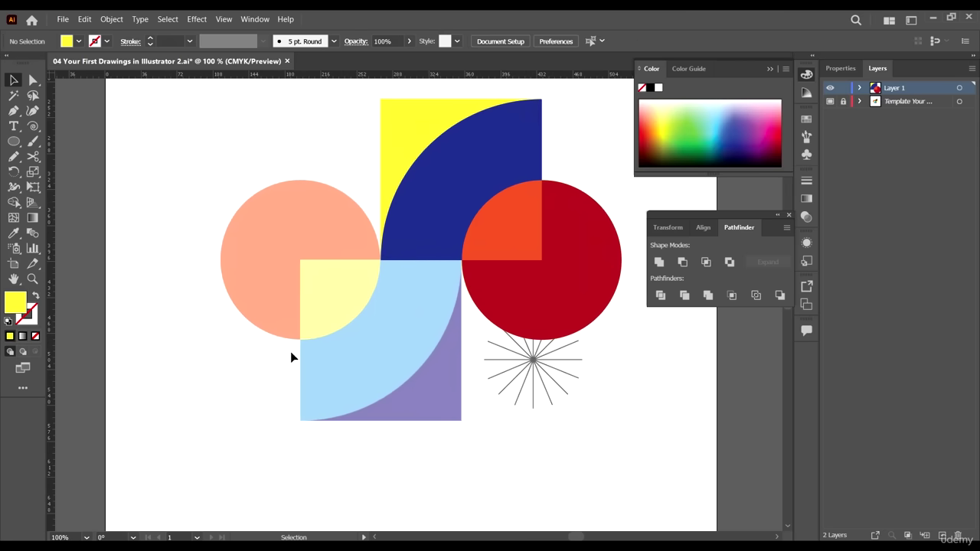
scroll(429, 261, "up", 1)
scroll(467, 329, "down", 1, "alt")
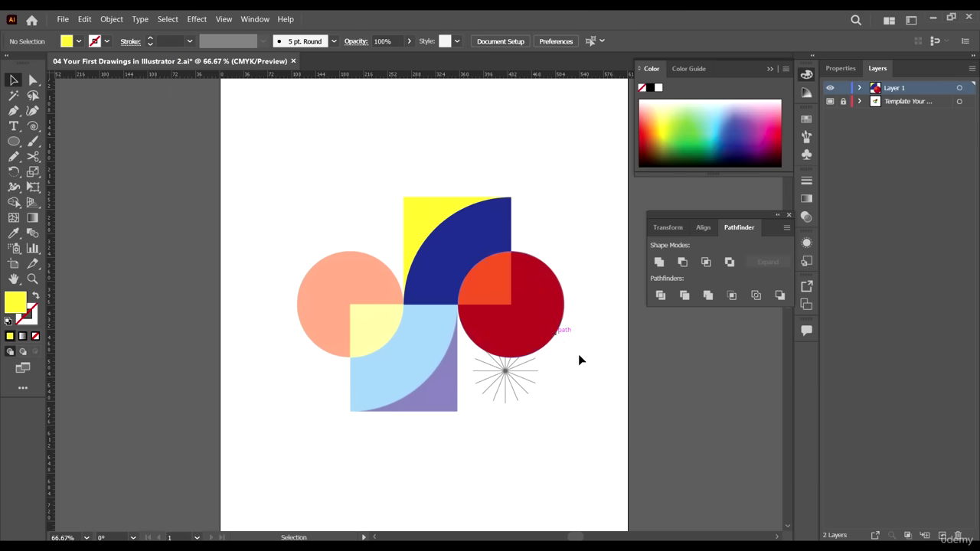
left_click_drag(580, 360, 368, 192)
right_click(471, 250)
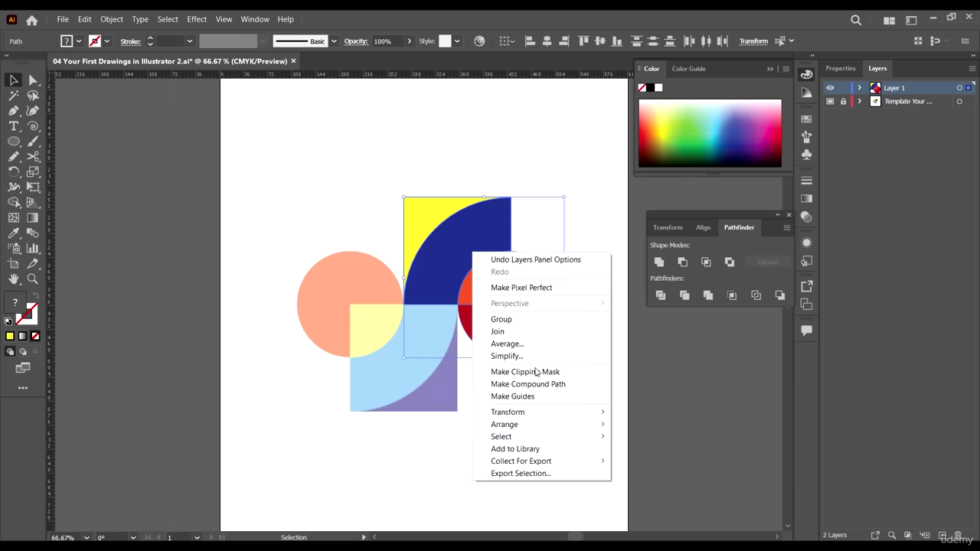
left_click(507, 318)
right_click(465, 251)
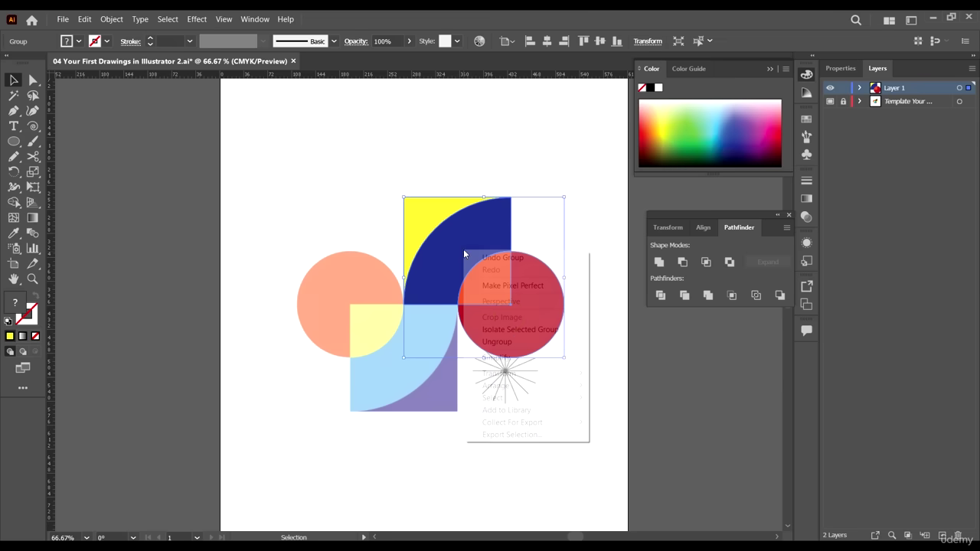
left_click(460, 241)
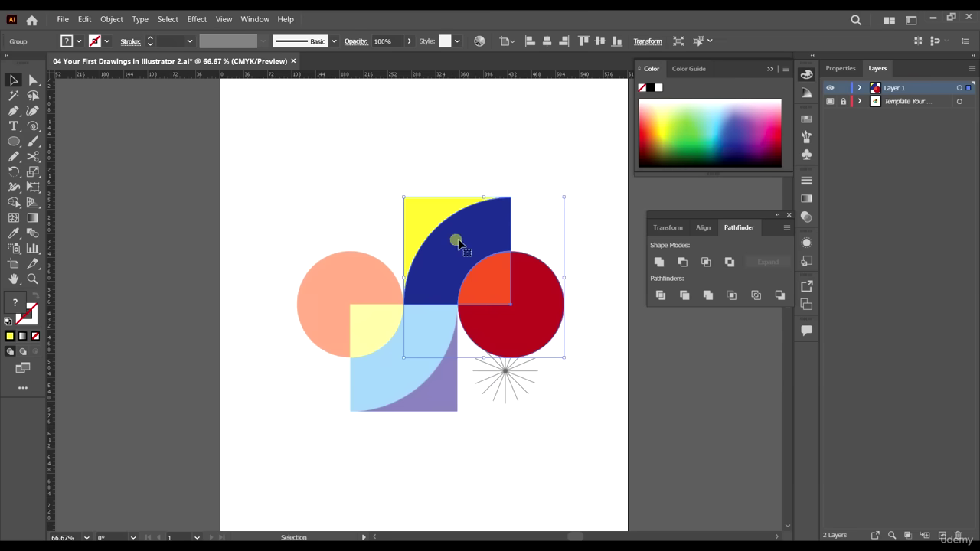
Duplicate the grouped shapes straight below the original and rotate the copy 180 degrees.
left_click_drag(463, 239, 502, 373)
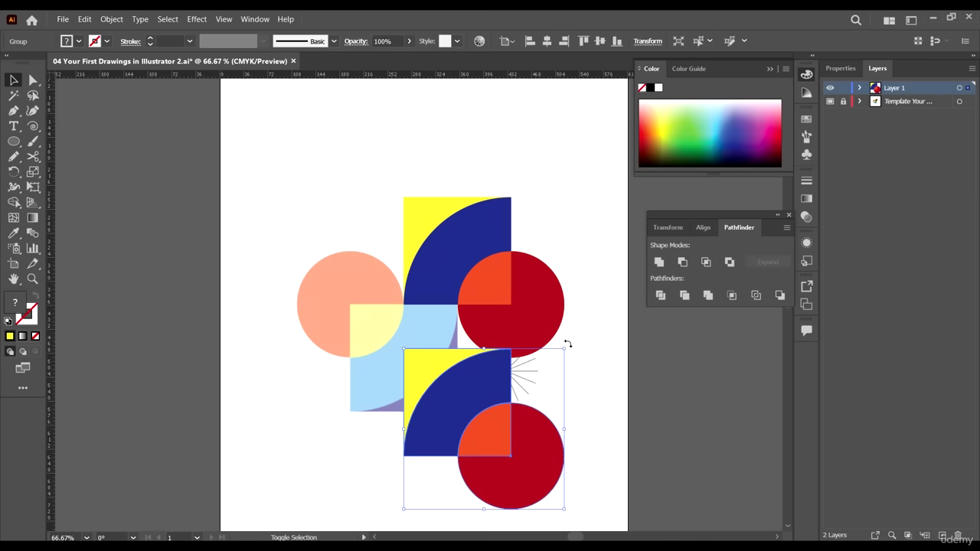
left_click_drag(582, 365, 420, 472)
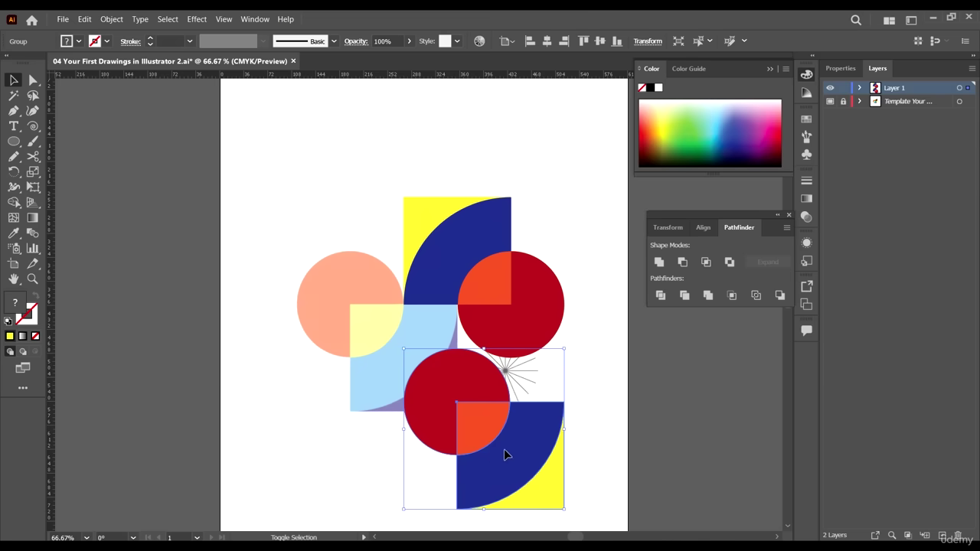
Align the rotated copy over the template's pale lower-left shapes so its band continues the original, and inspect the joins.
left_click_drag(497, 433, 416, 357)
scroll(382, 319, "up", 5)
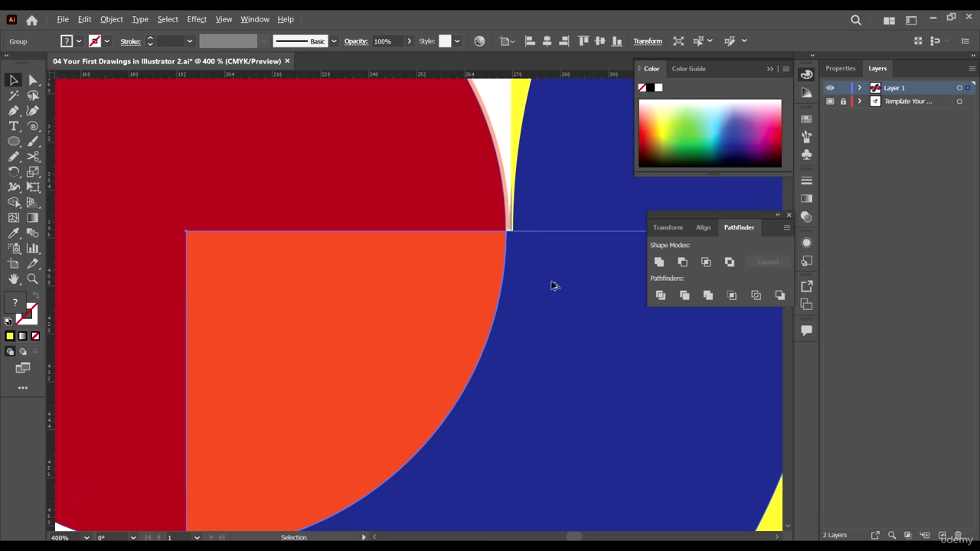
scroll(395, 219, "down", 5)
scroll(503, 247, "up", 6)
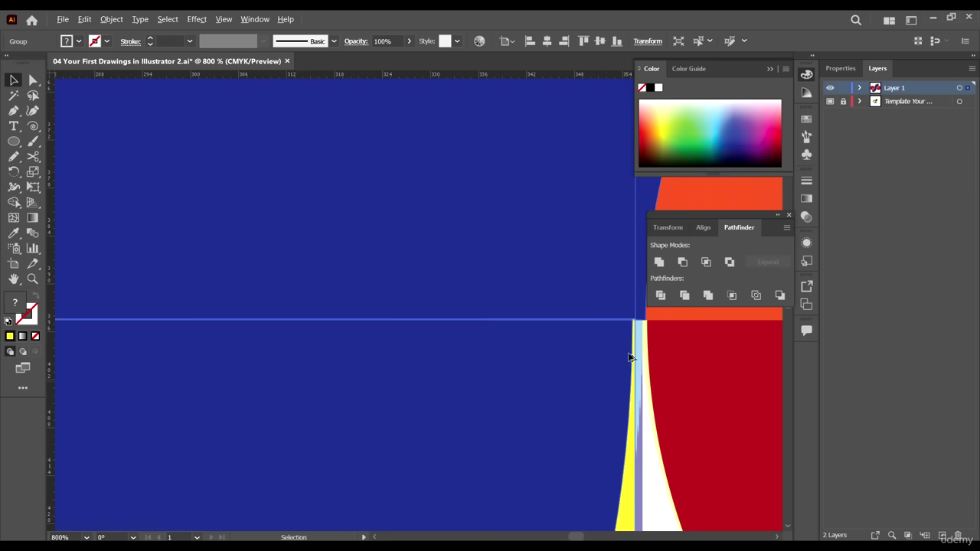
left_click_drag(602, 386, 615, 386)
scroll(558, 345, "down", 7)
left_click(629, 420)
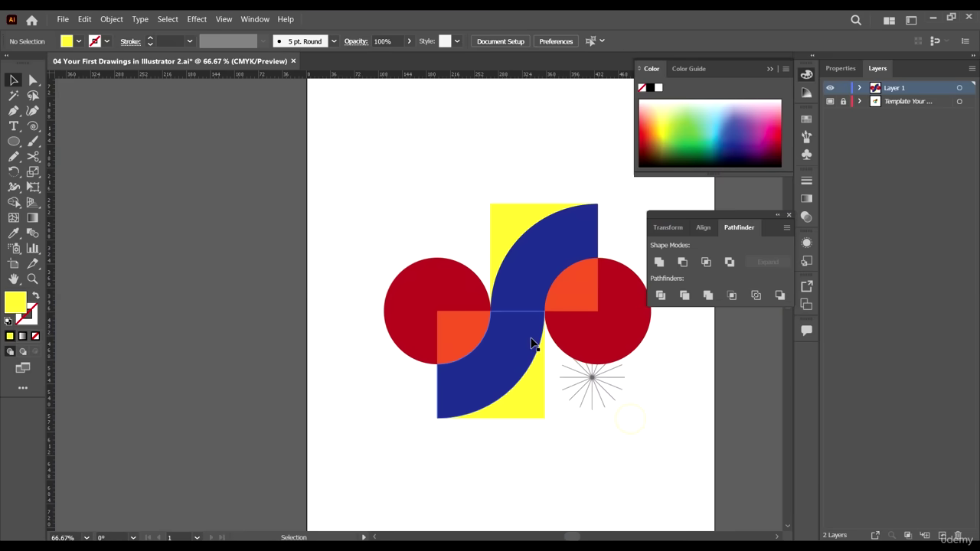
scroll(508, 331, "up", 4)
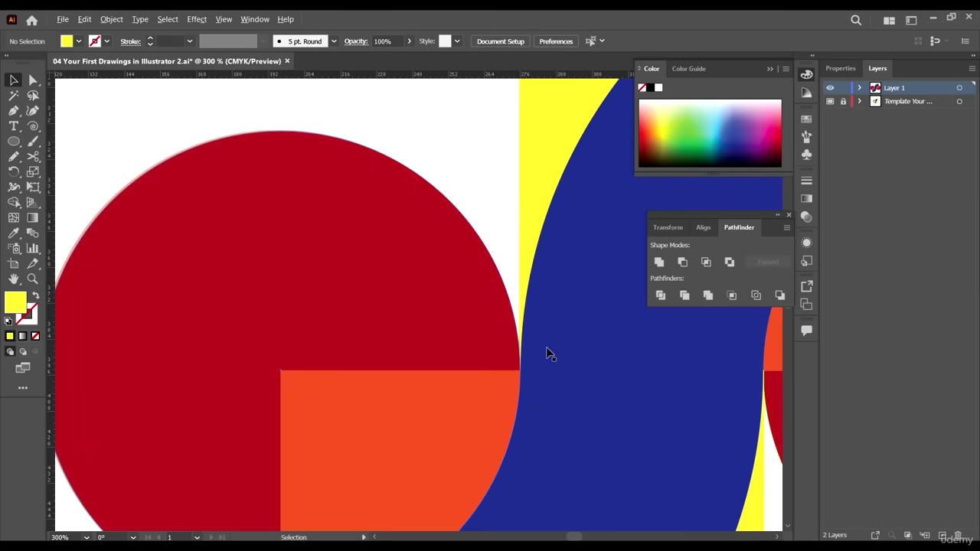
scroll(497, 390, "down", 4)
Ungroup the rotated copy and swap its circle's dark red fill to an outline without fill.
scroll(495, 396, "up", 2)
left_click(480, 383)
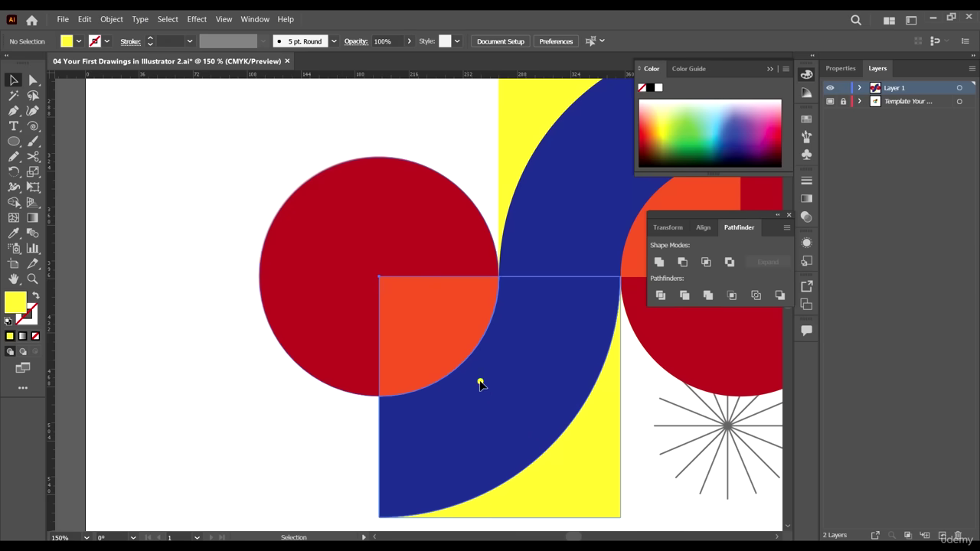
right_click(358, 279)
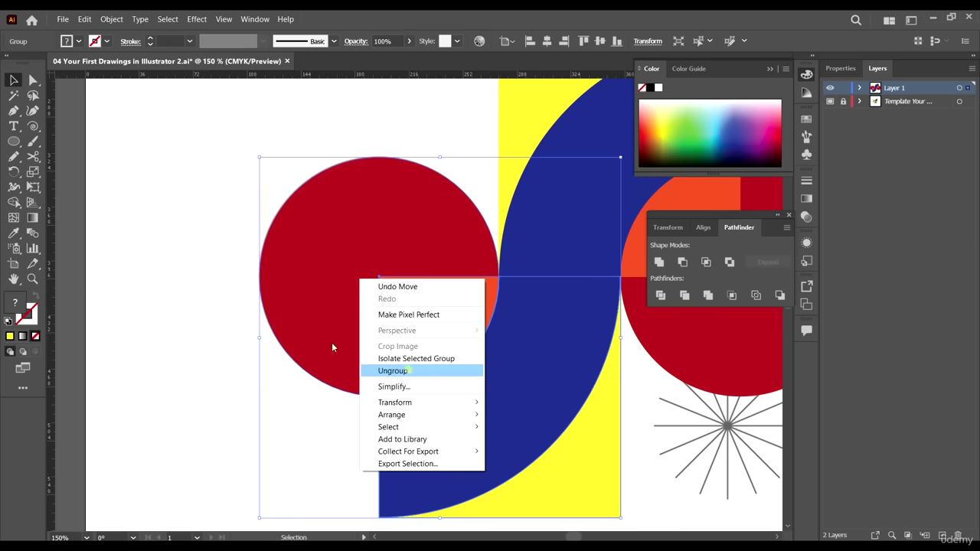
left_click(408, 371)
left_click(392, 165)
key("Escape")
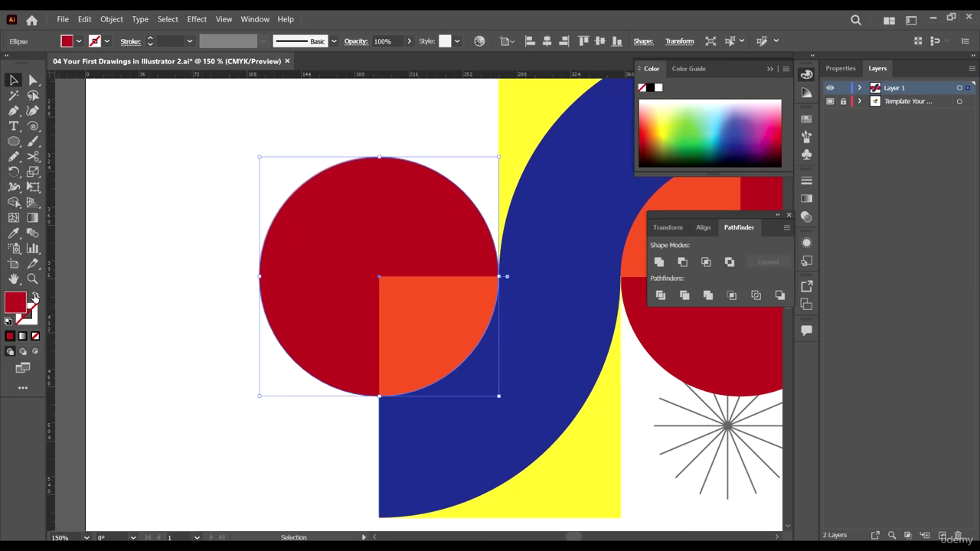
left_click(35, 297)
Ungroup the copy's remaining shapes and swap the orange quarter circle's fill to an outline.
left_click(414, 317)
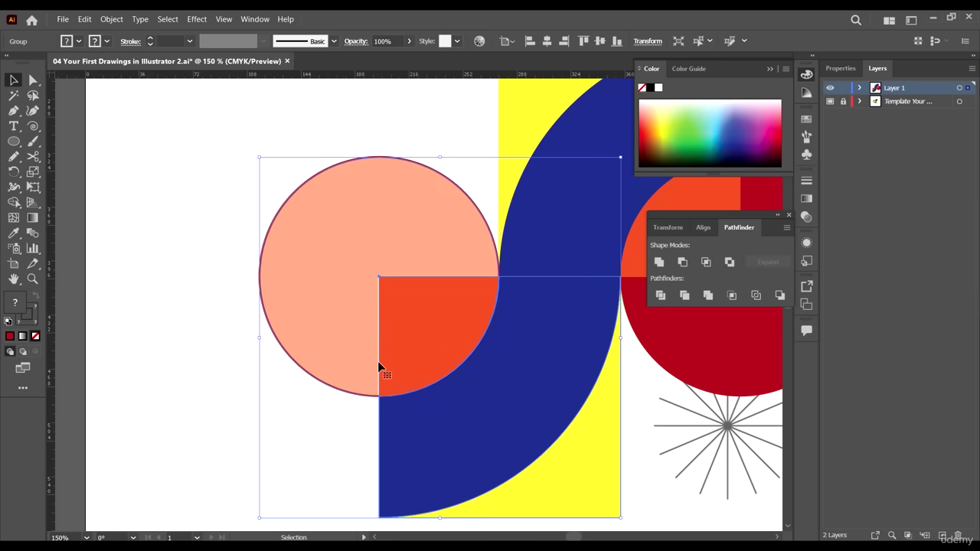
right_click(436, 344)
left_click(474, 435)
left_click(170, 316)
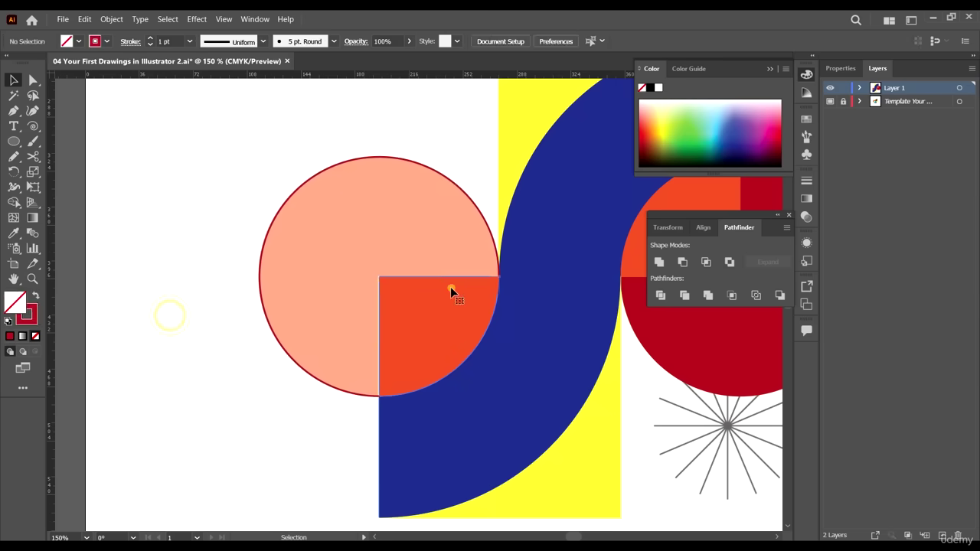
left_click(450, 288)
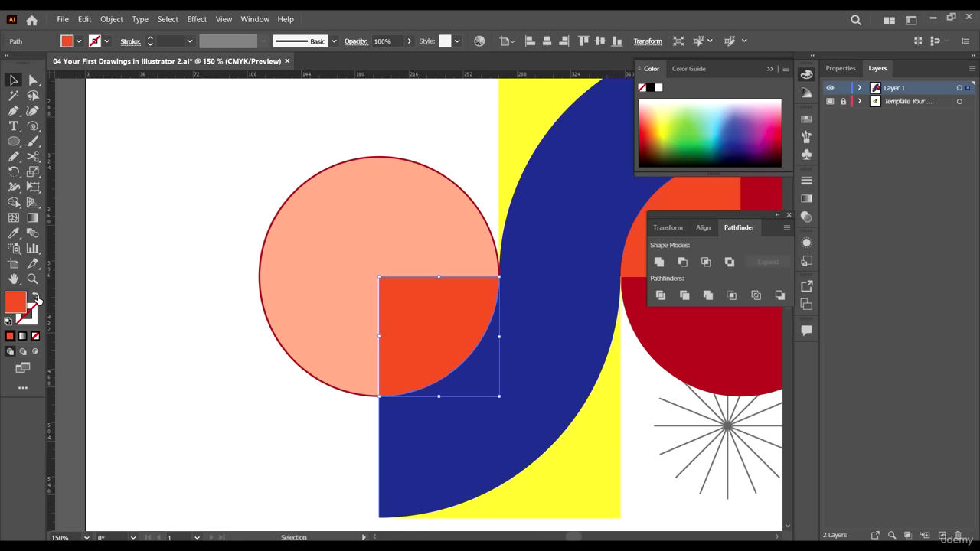
left_click(35, 297)
Swap the fills of the copy's dark blue band and yellow corner piece to outlines, and deselect them.
left_click(521, 324)
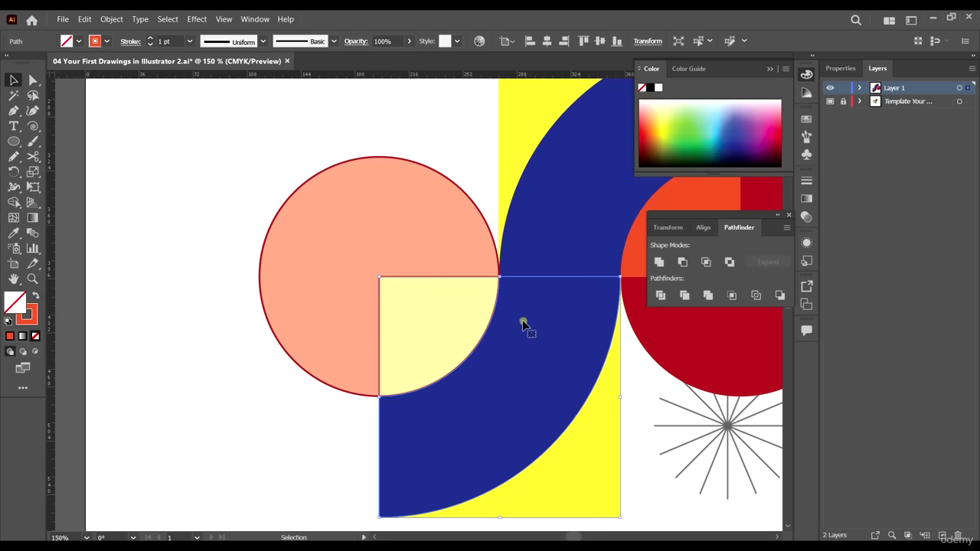
left_click(36, 297)
key("ctrl+minus")
key("ctrl+minus")
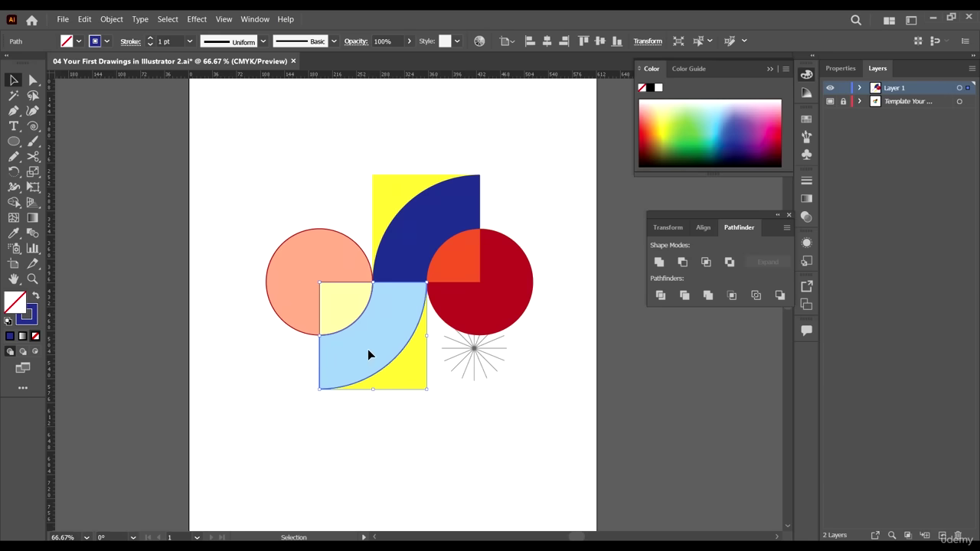
left_click(427, 357)
left_click(33, 295)
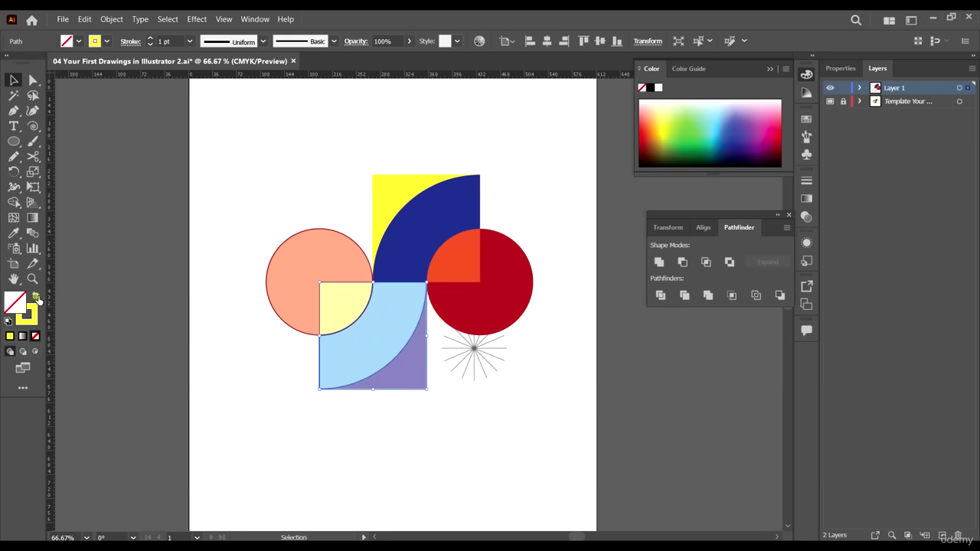
left_click(429, 431)
Set the stroke of the copy's circle to the red swatch C=0 M=90 Y=85 K=0.
key("ctrl+plus")
left_click(358, 237)
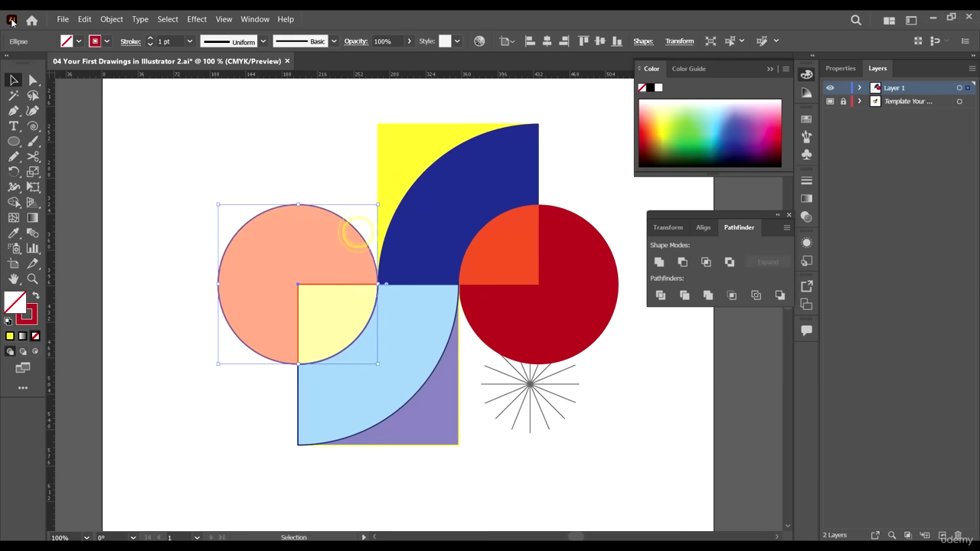
left_click(106, 42)
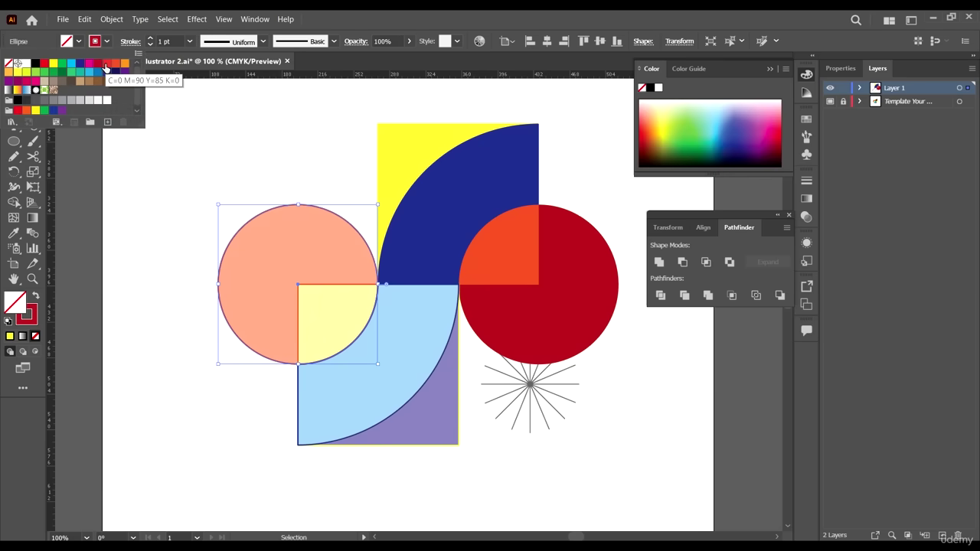
left_click(107, 64)
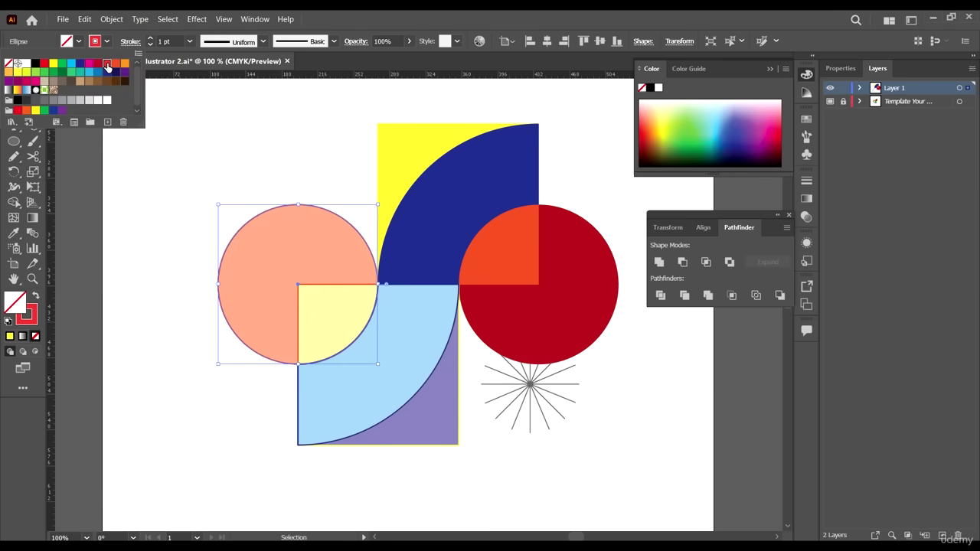
left_click(283, 146)
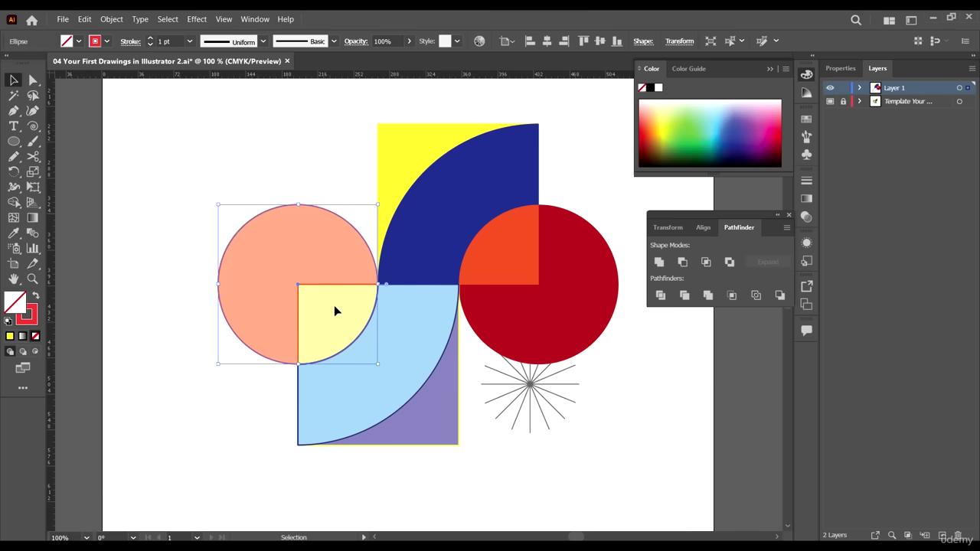
Set the stroke of the copy's quarter circle to the bright yellow swatch and deselect it.
left_click(333, 305)
left_click(342, 288)
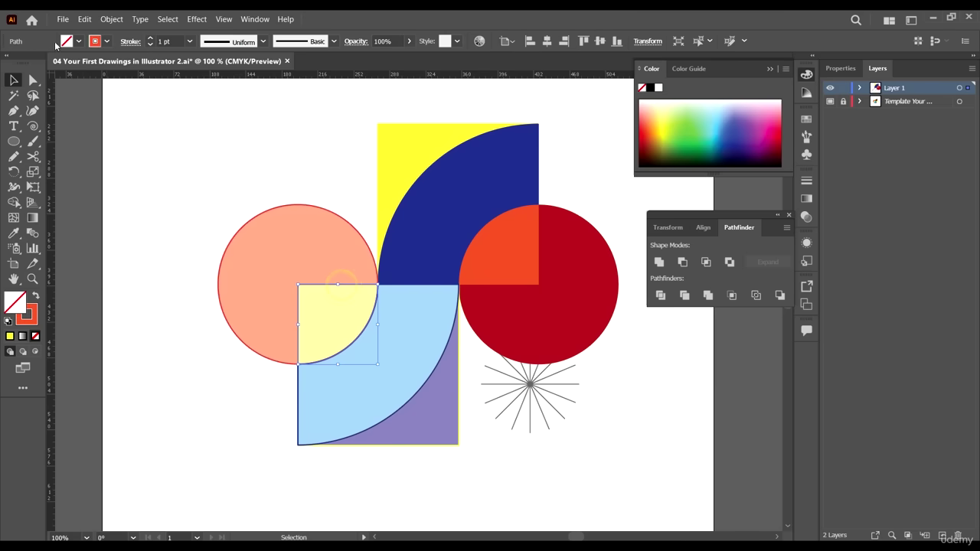
left_click(108, 41)
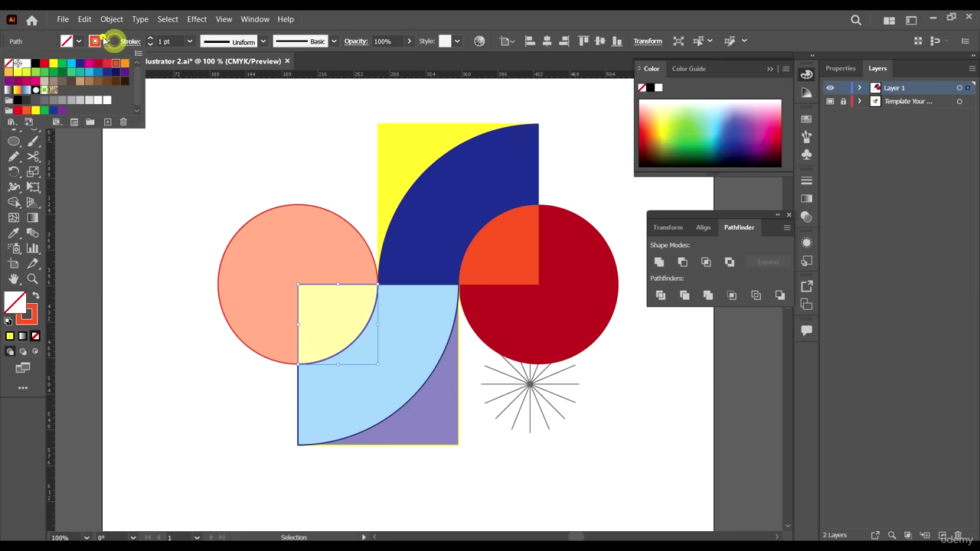
left_click(54, 62)
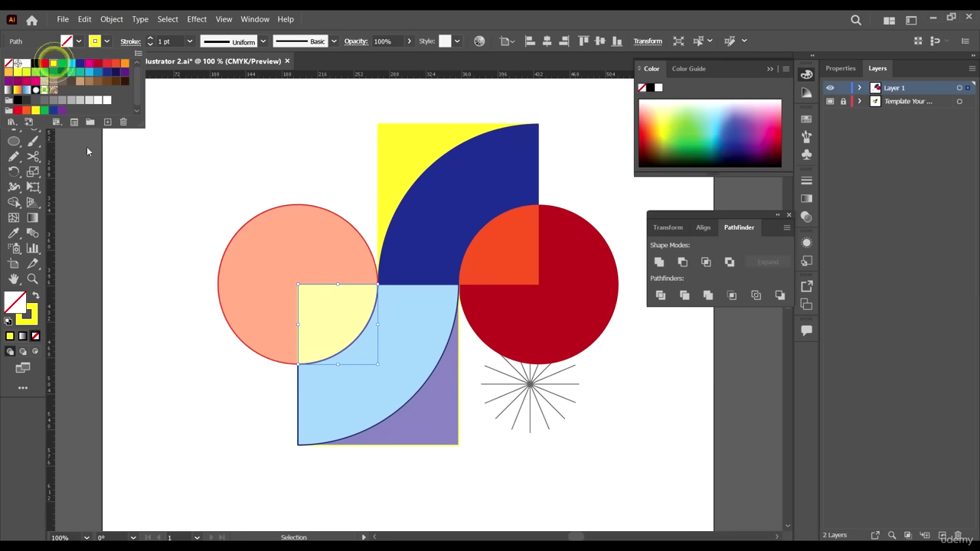
key("ctrl+shift+a")
Set the stroke of the copy's curved band to the light blue swatch.
left_click(404, 412)
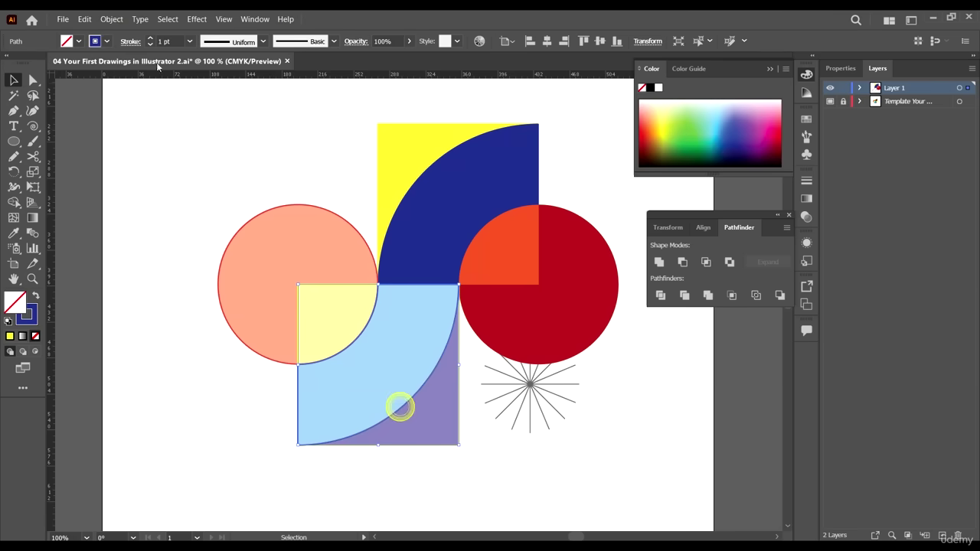
left_click(107, 42)
left_click(89, 73)
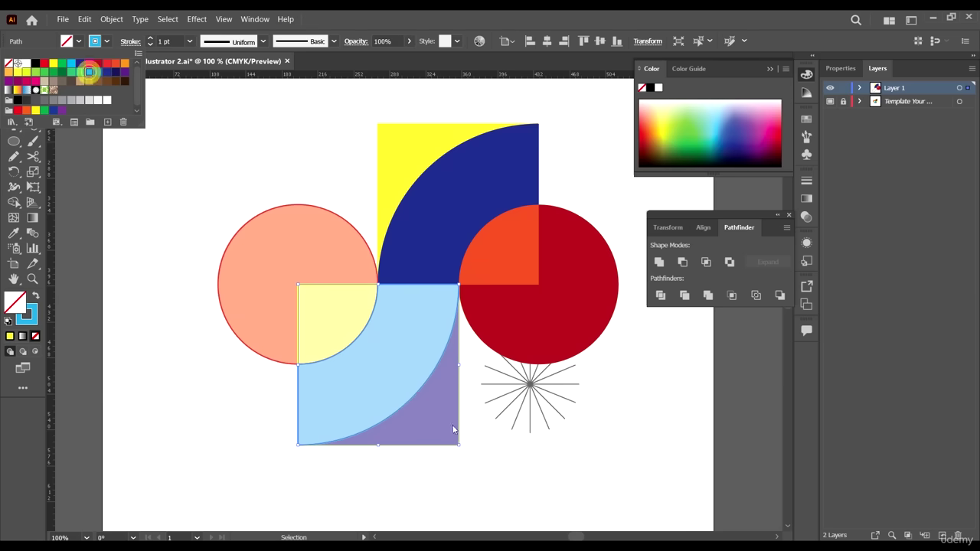
Set the stroke of the copy's corner piece to the dark blue swatch and swap it to a solid fill.
left_click(457, 422)
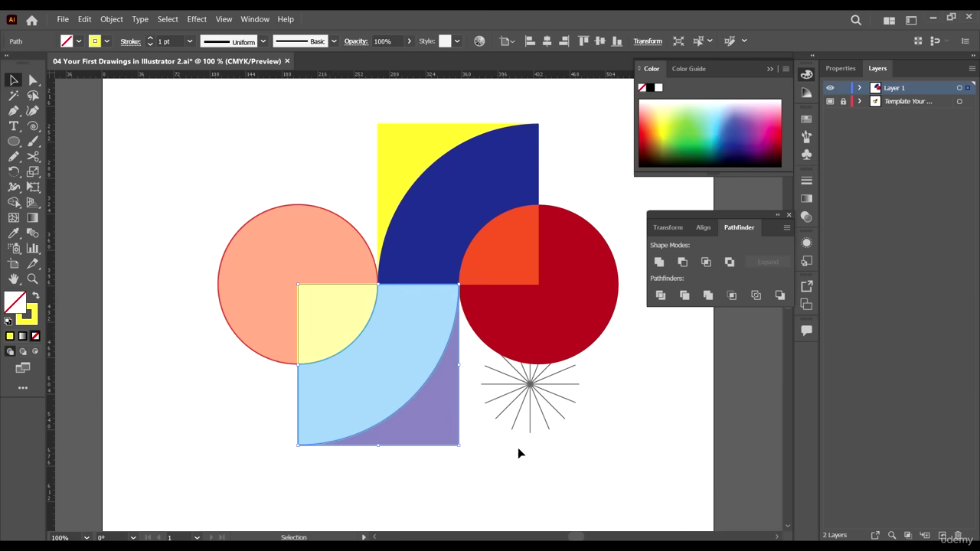
left_click(519, 447)
left_click(445, 427)
left_click(107, 41)
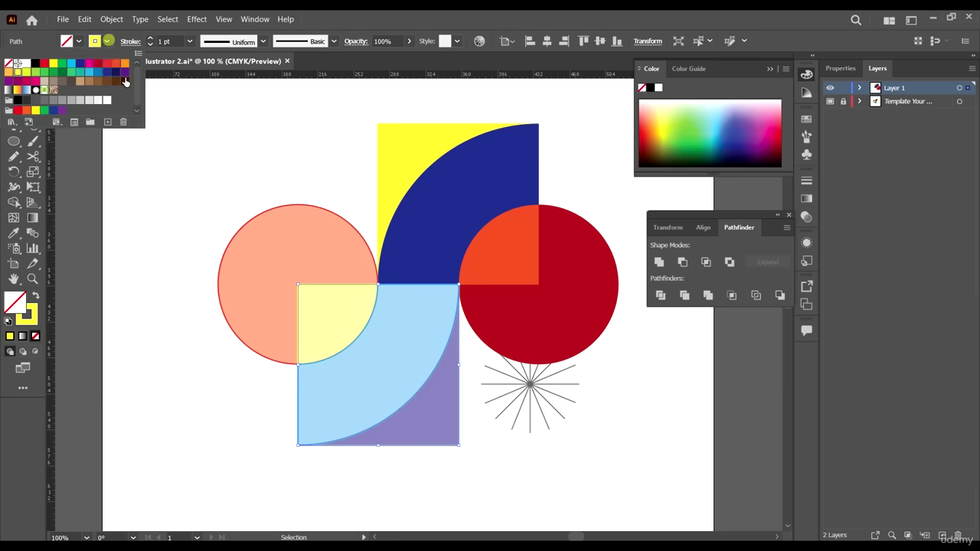
left_click(108, 75)
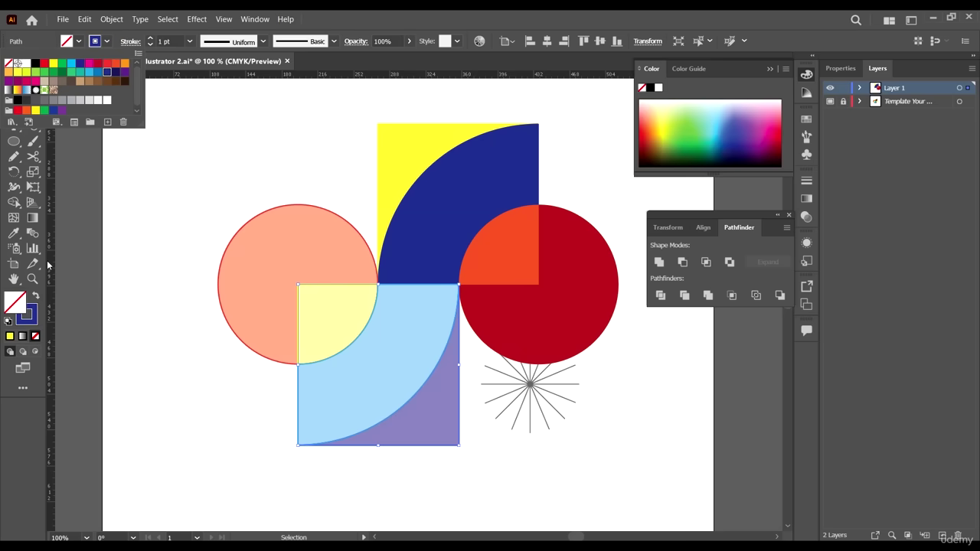
left_click(34, 297)
left_click(34, 297)
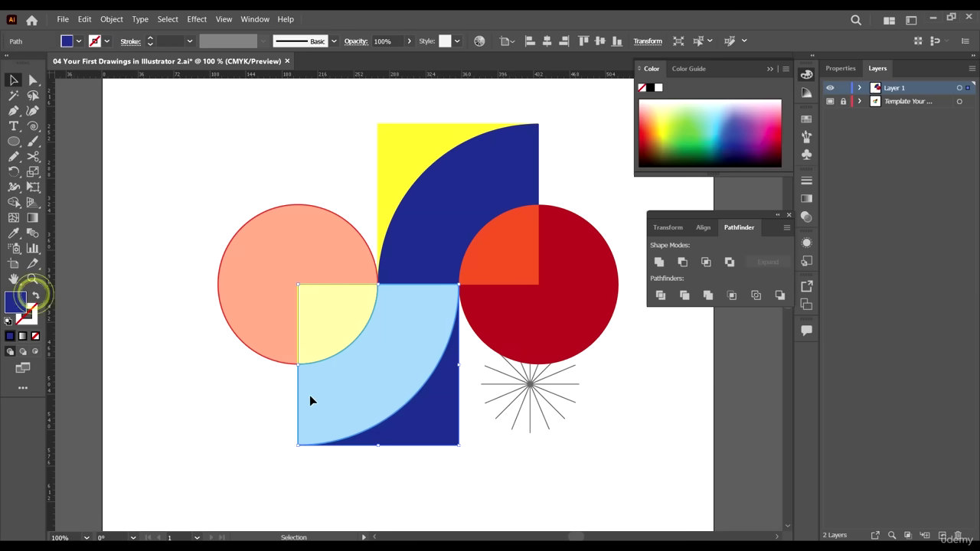
left_click(314, 387)
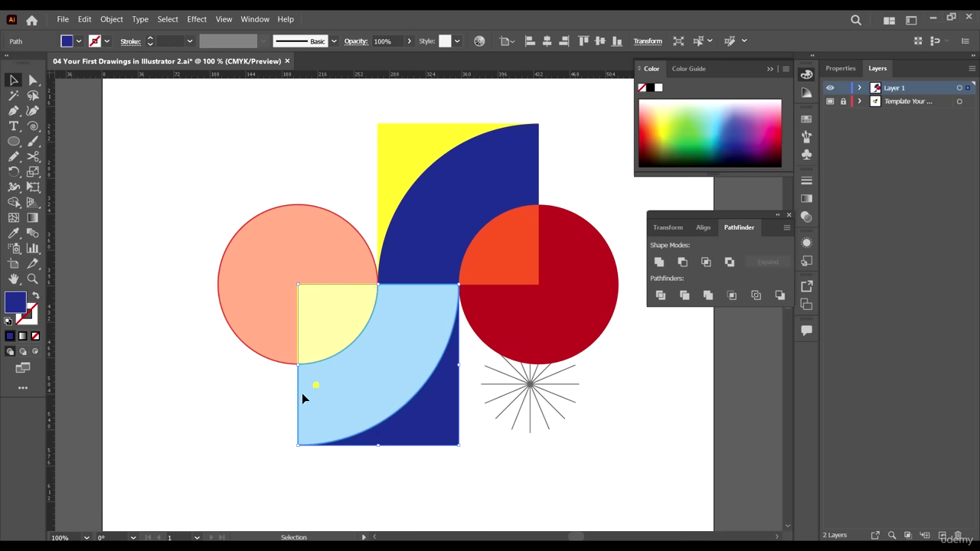
Swap stroke to fill on the light blue band, the yellow quarter circle and the red circle, making each a solid shape.
left_click(36, 298)
key("ctrl+shift+a")
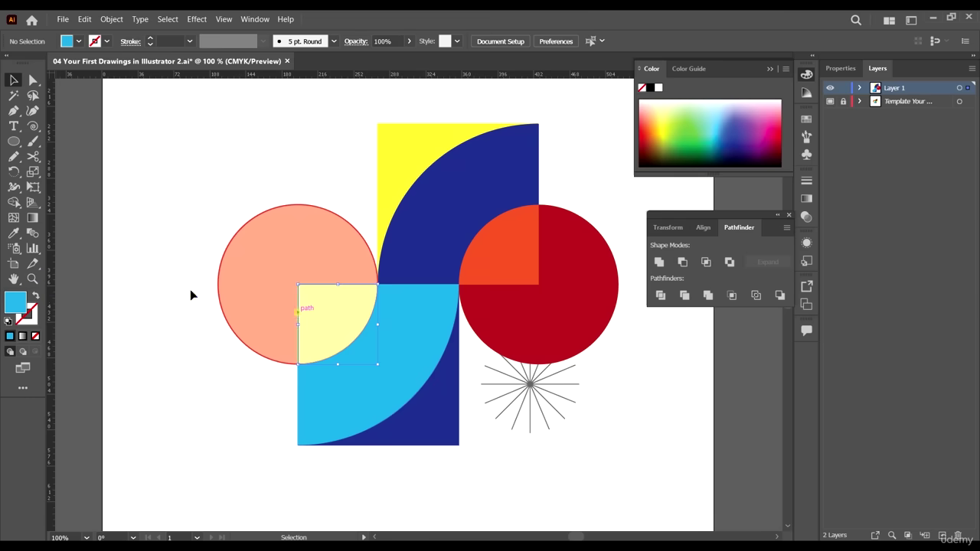
left_click(239, 280)
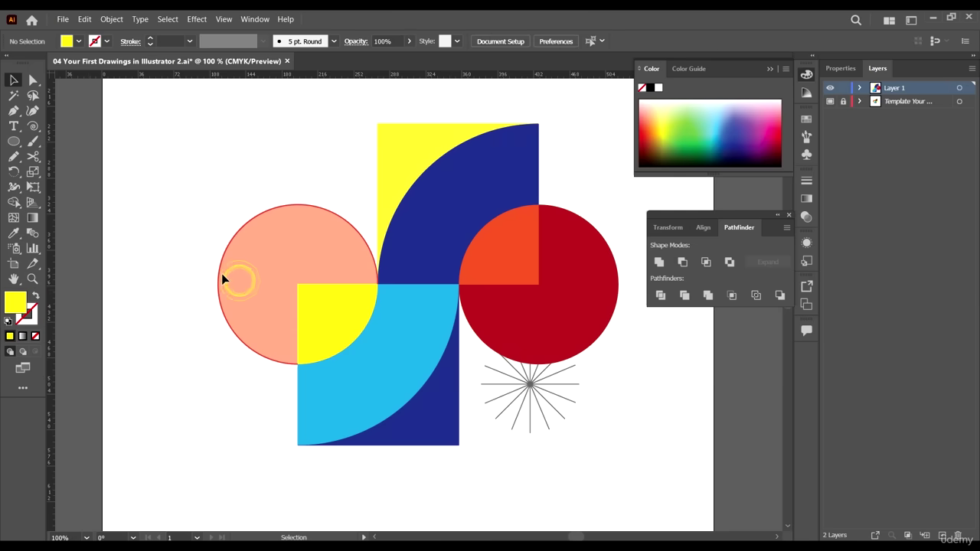
left_click(36, 297)
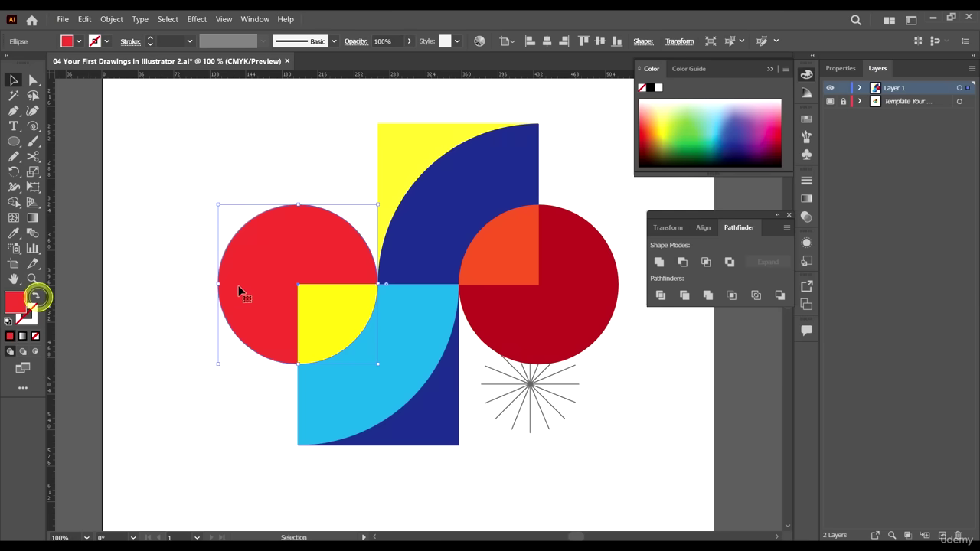
Draw a horizontal line through the starburst's centre, tracing the template's full width, and give it a black 1 pt stroke.
scroll(426, 358, "down", 3)
scroll(498, 380, "up", 2)
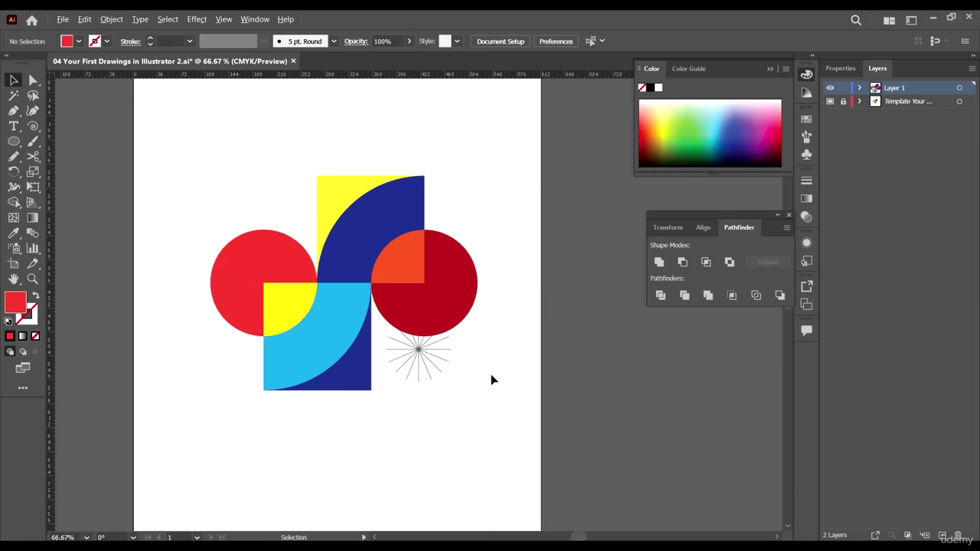
scroll(425, 372, "up", 2)
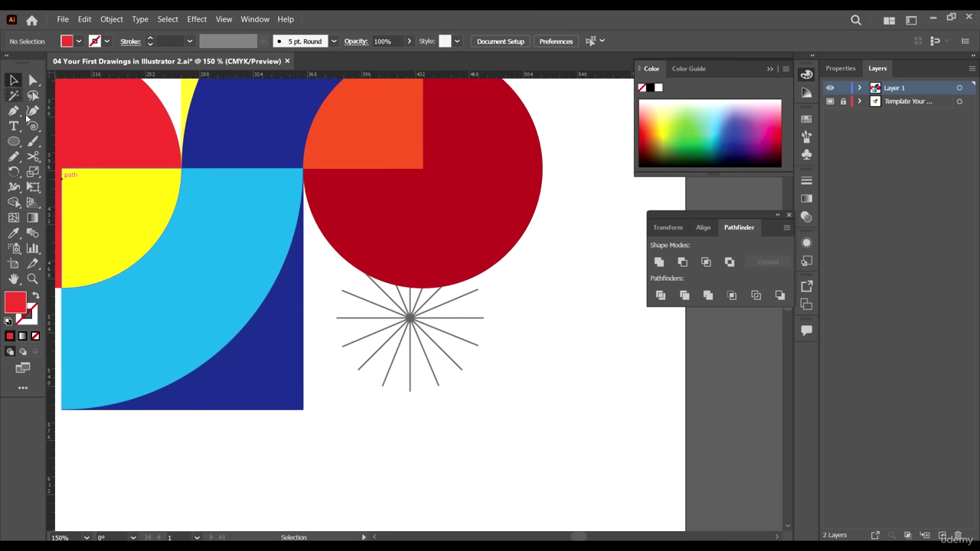
left_click_drag(32, 126, 95, 132)
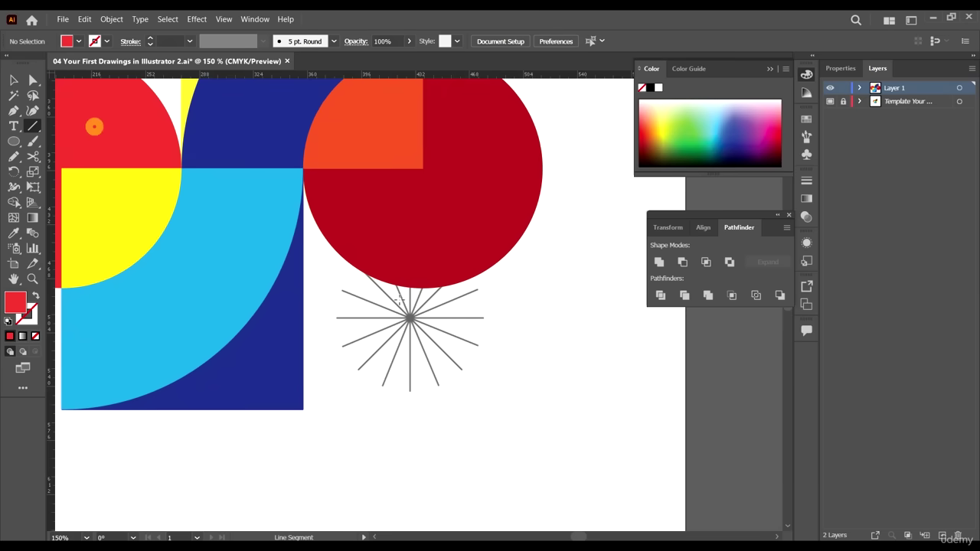
scroll(440, 392, "up", 2)
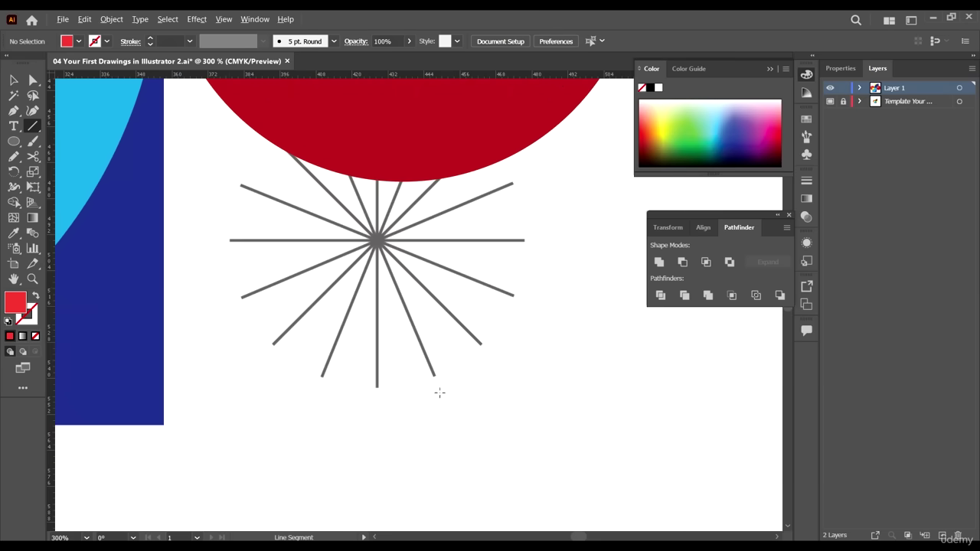
left_click(227, 241)
left_click(528, 321)
left_click_drag(229, 241, 523, 253)
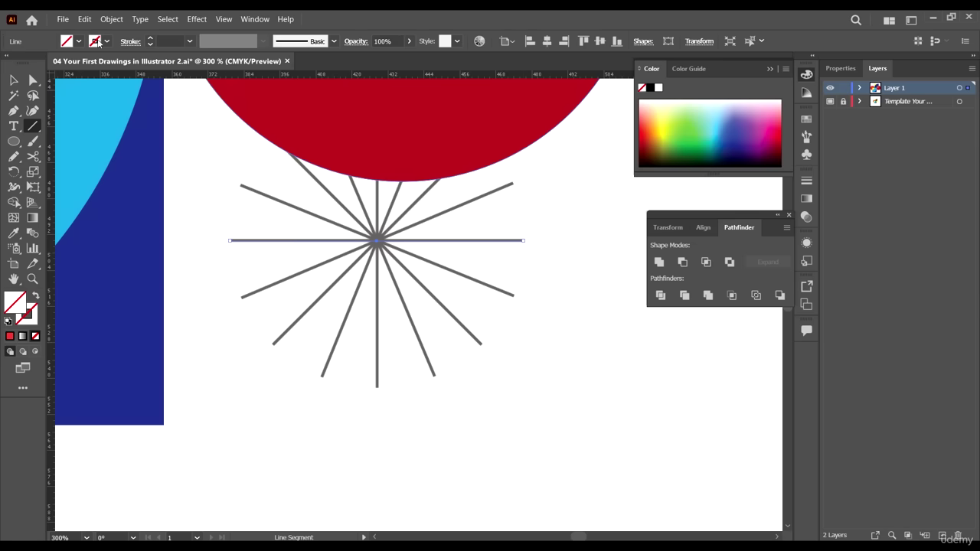
left_click(98, 42)
left_click(30, 68)
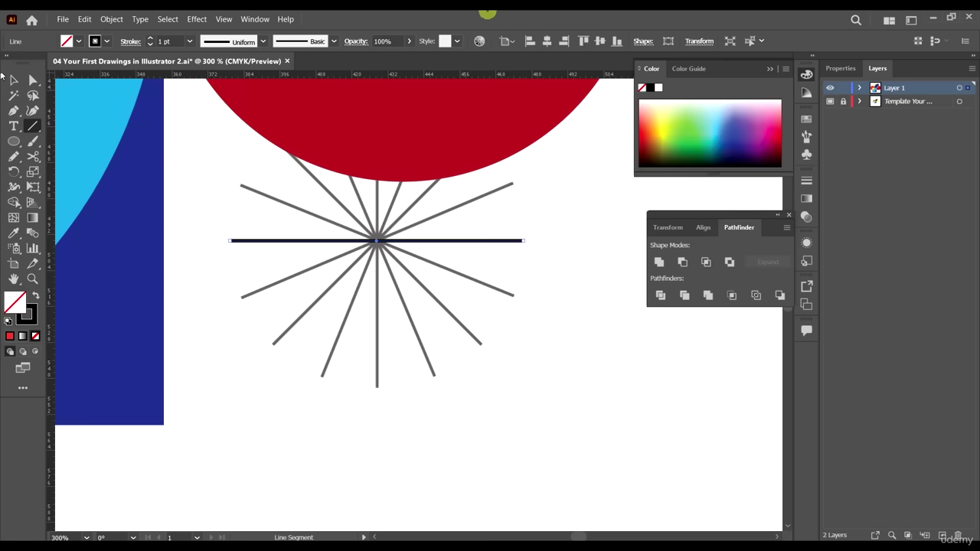
Rotate a copy of the horizontal line about its centre to form the starburst's vertical line.
left_click(12, 80)
left_click(483, 324)
scroll(541, 300, "up", 1)
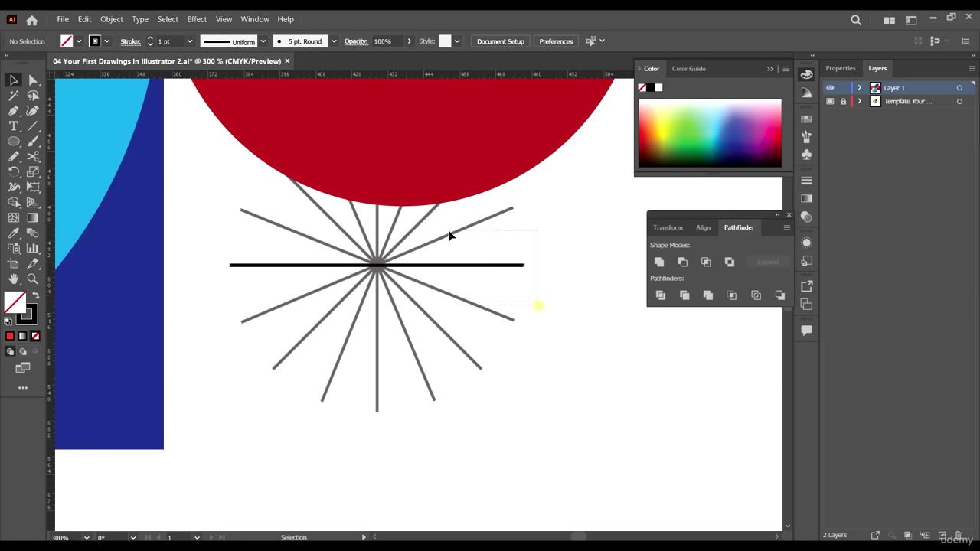
left_click(520, 266)
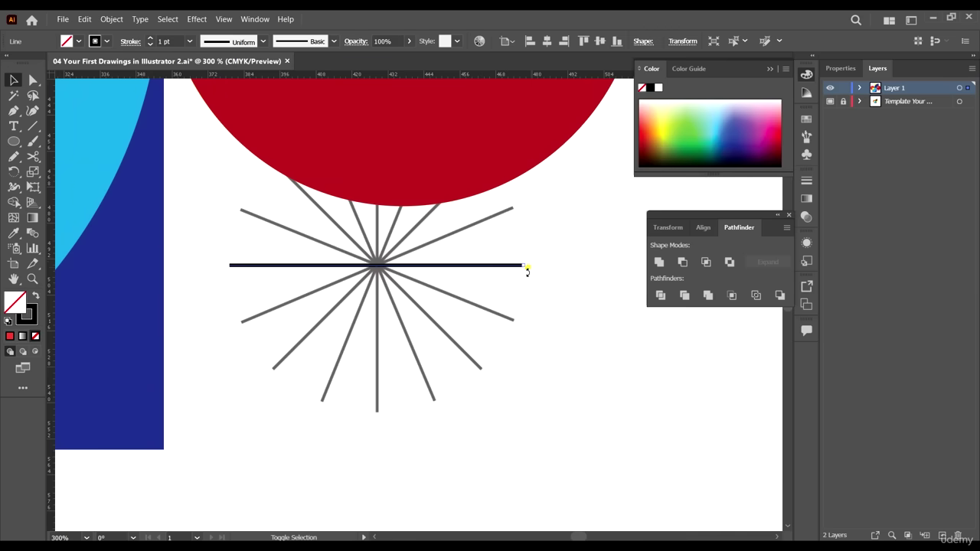
left_click_drag(527, 271, 397, 396)
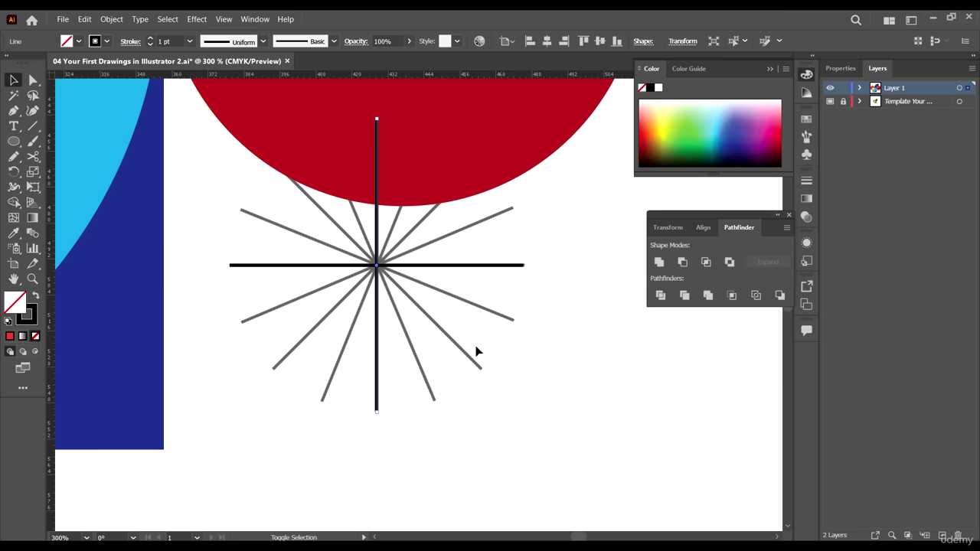
Select both starburst lines and rotate a copy of them by 45° onto the template's diagonals.
key("ctrl+equal")
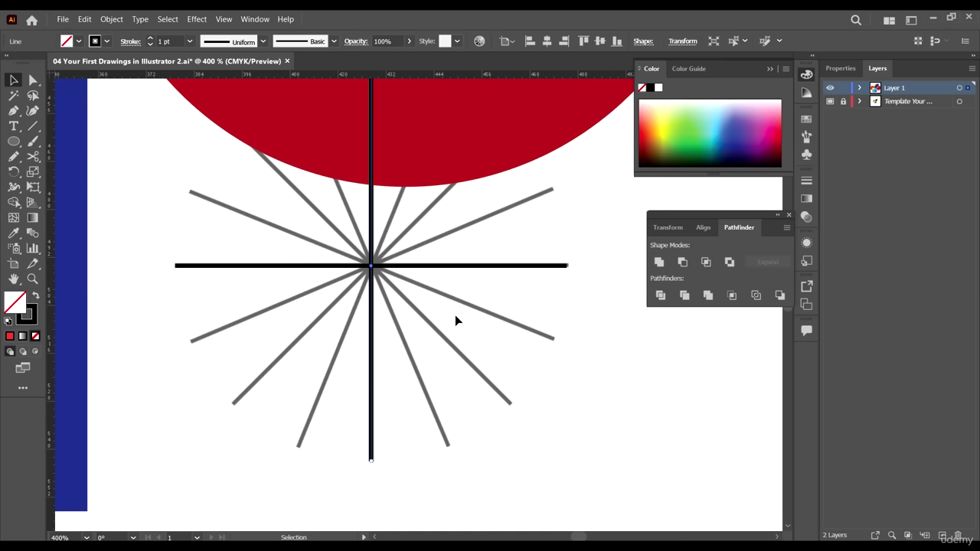
left_click(415, 265, "shift")
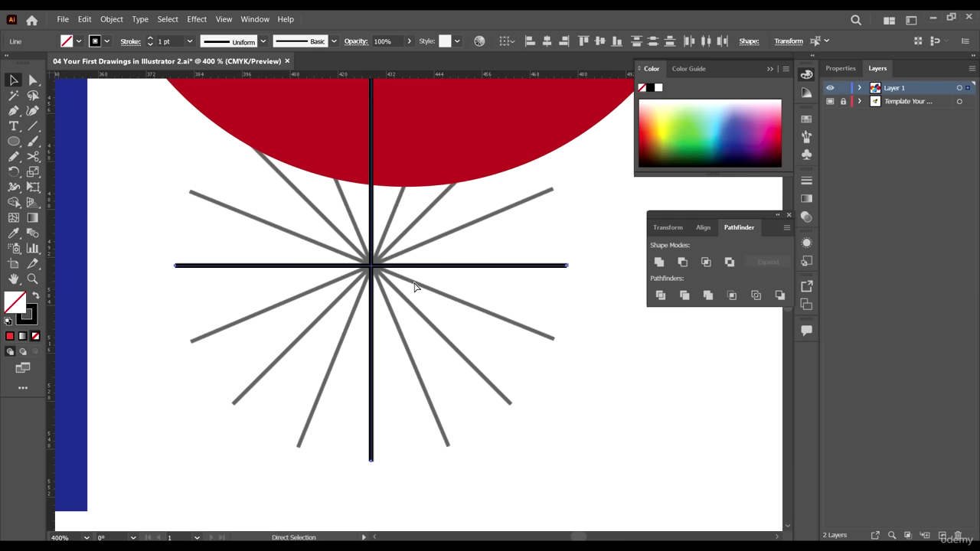
key("v")
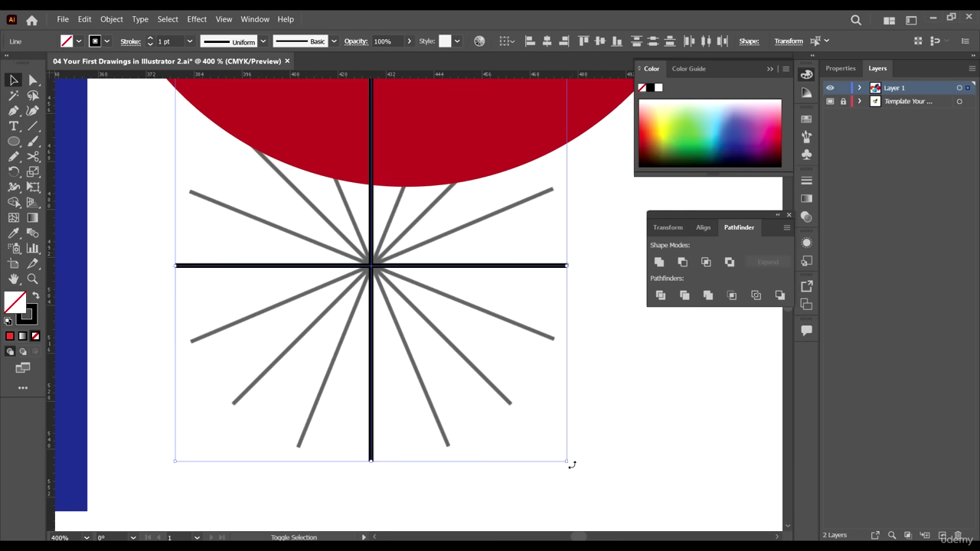
left_click_drag(571, 464, 347, 465)
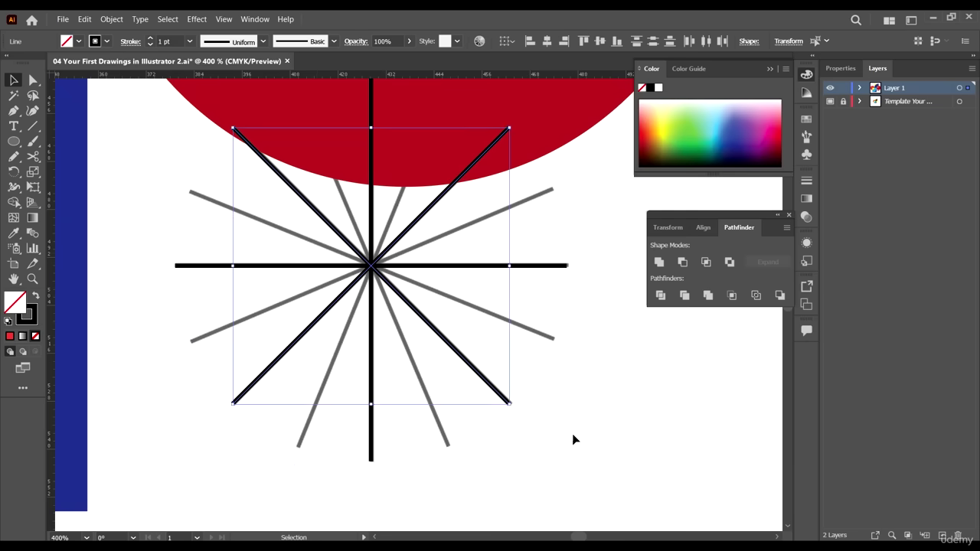
Select all four starburst lines and rotate a copy onto the remaining template rays, completing the burst, and deselect.
key("ctrl+a")
key("a")
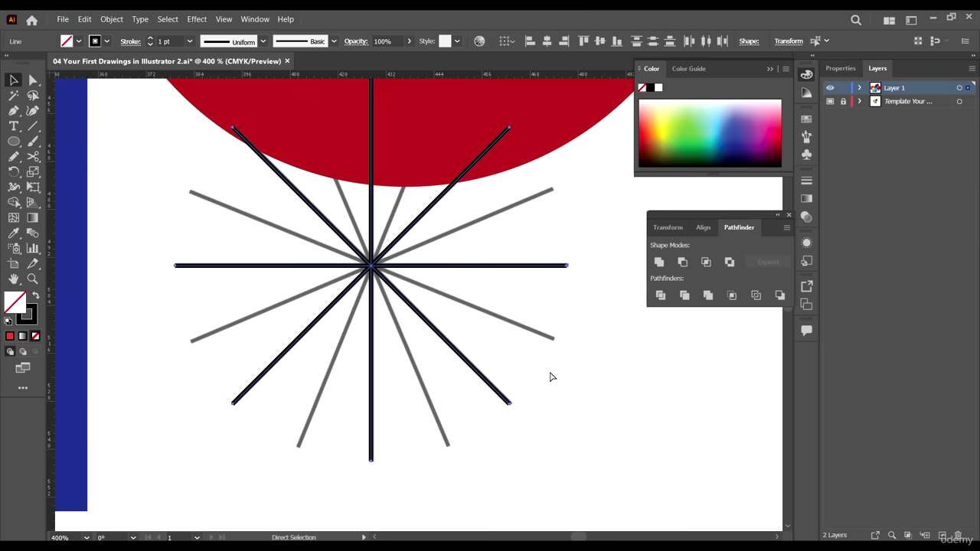
key("v")
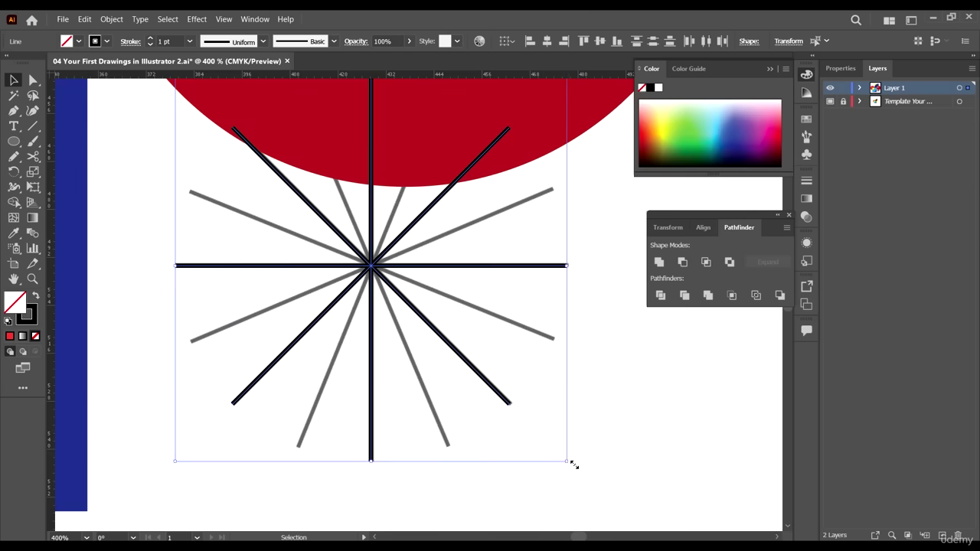
left_click_drag(570, 463, 492, 493)
key("ctrl+z")
left_click(538, 448)
scroll(529, 297, "down", 2)
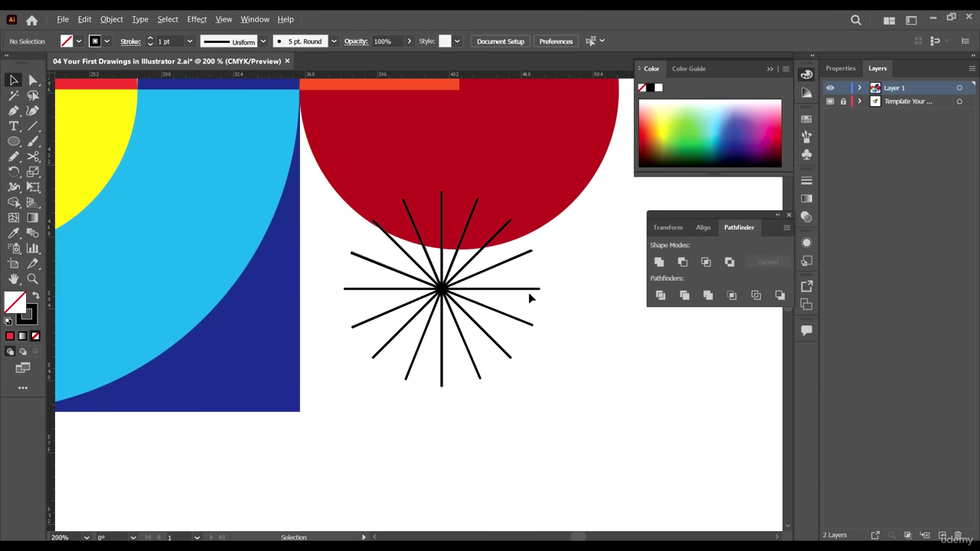
Hide the template layer and save the document.
scroll(560, 251, "down", 1)
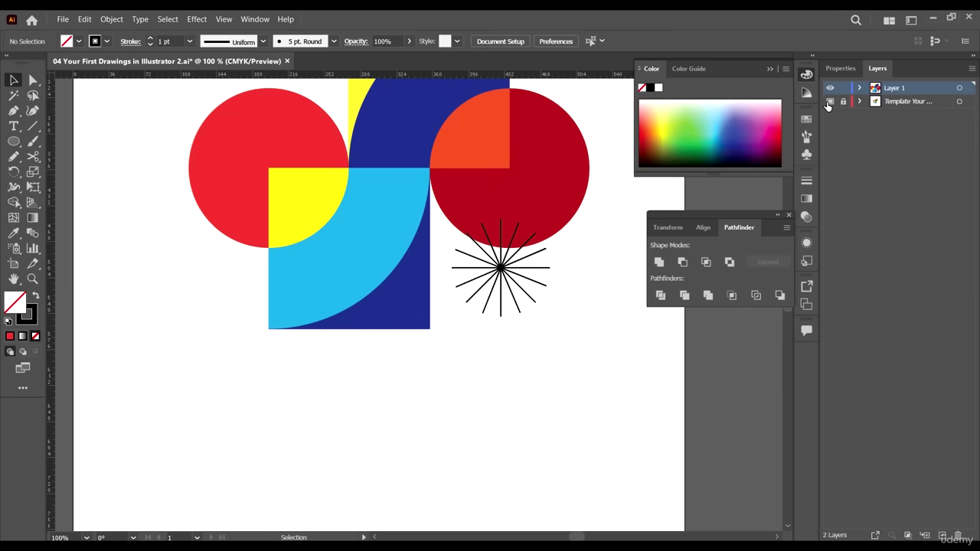
left_click(831, 101)
scroll(496, 236, "down", 1)
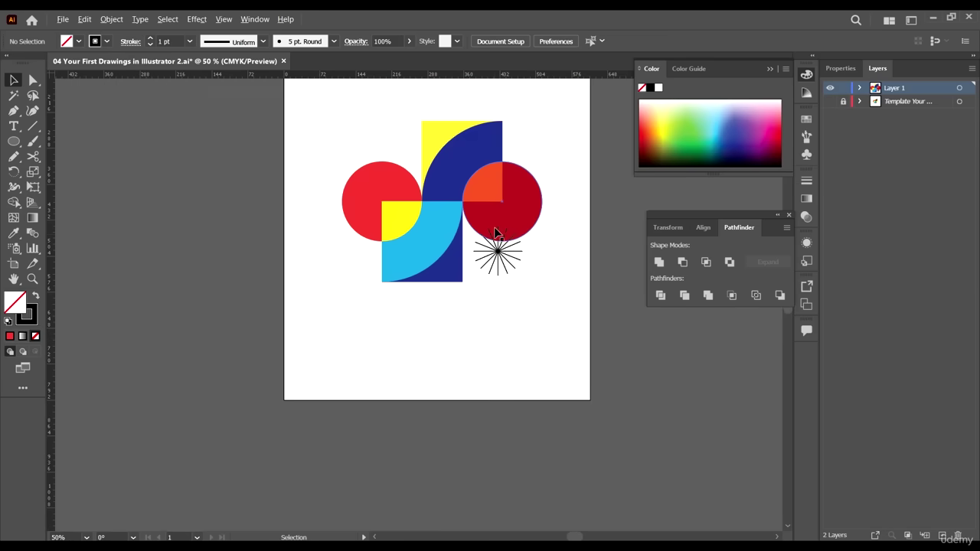
left_click(646, 217)
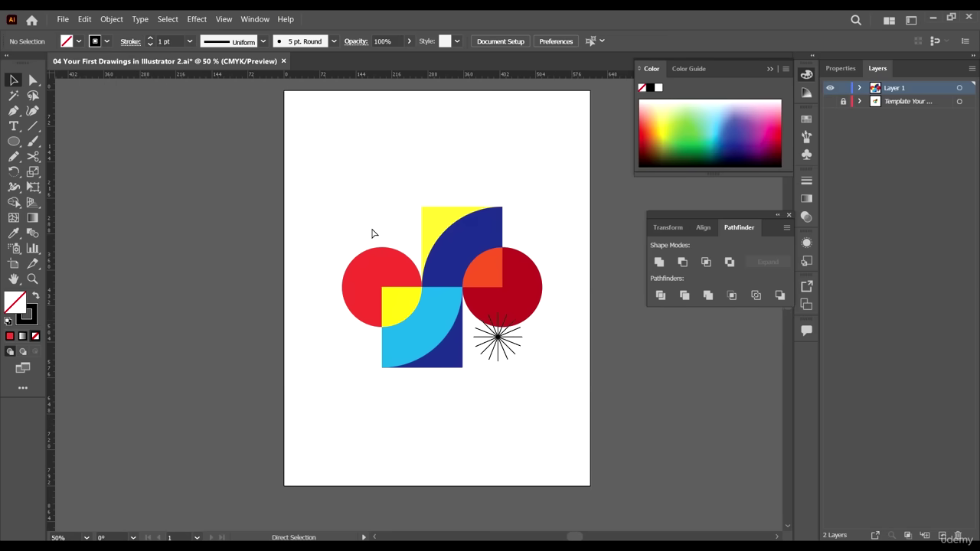
scroll(376, 223, "up", 1)
scroll(413, 250, "down", 1)
scroll(413, 252, "up", 2)
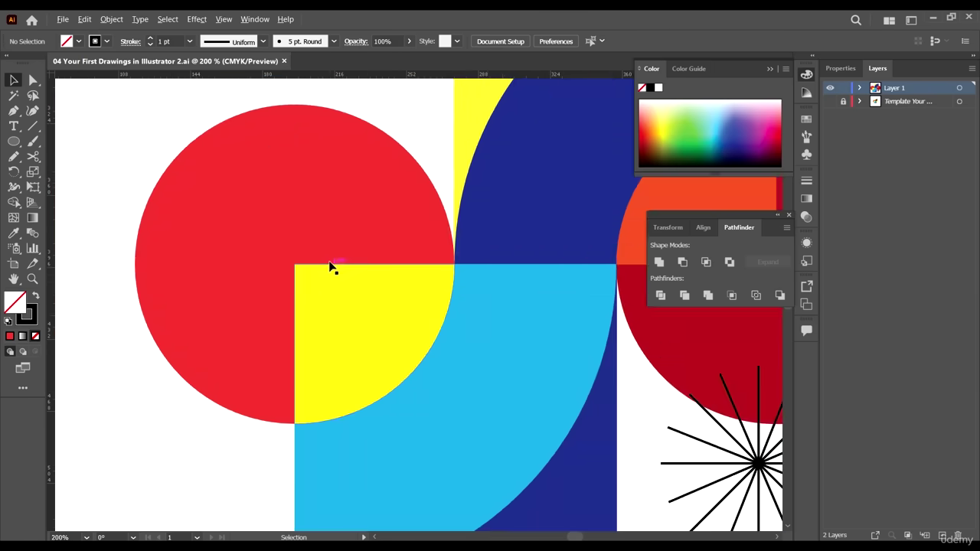
Detach the Pathfinder panel from its place beside the artboard and close it.
scroll(331, 266, "down", 2)
scroll(330, 260, "up", 1)
scroll(440, 267, "down", 1)
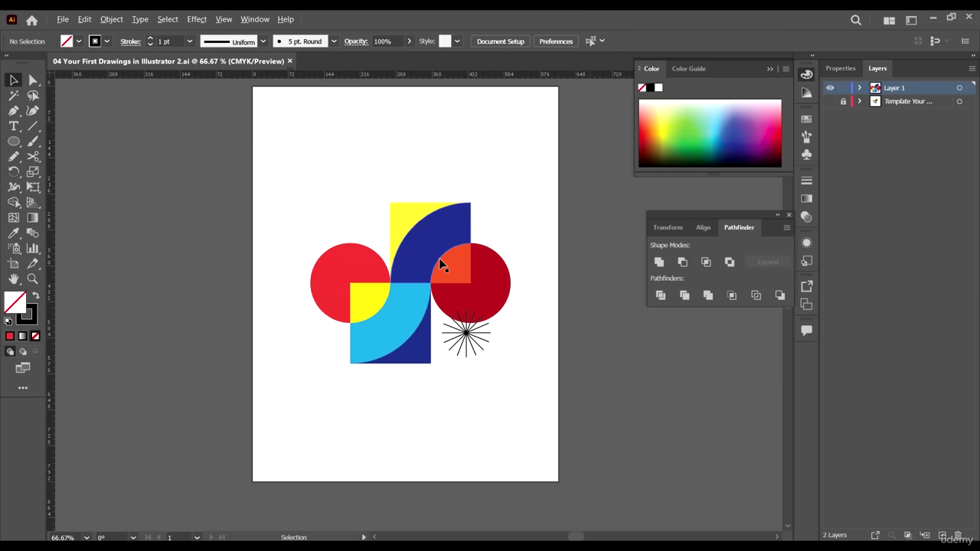
scroll(438, 258, "down", 1)
left_click_drag(759, 221, 716, 250)
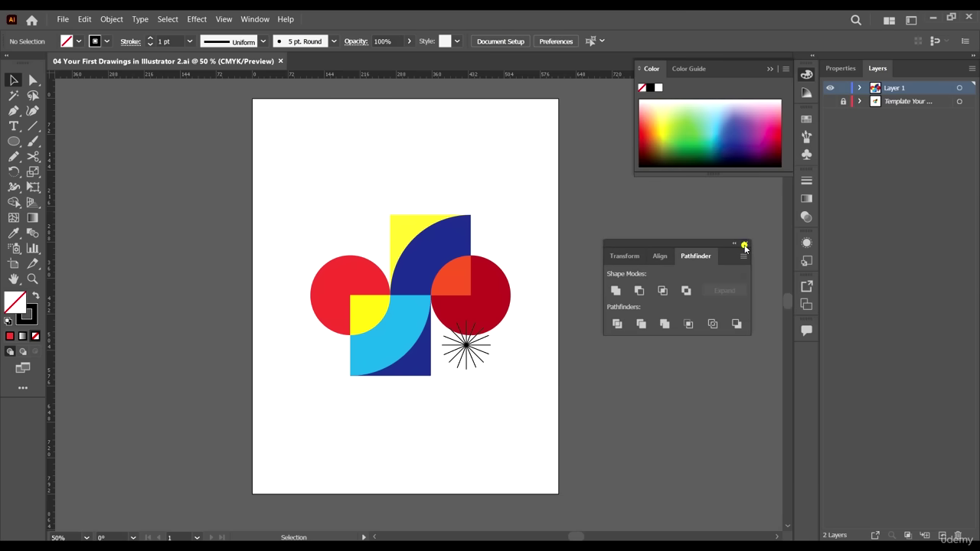
left_click(745, 246)
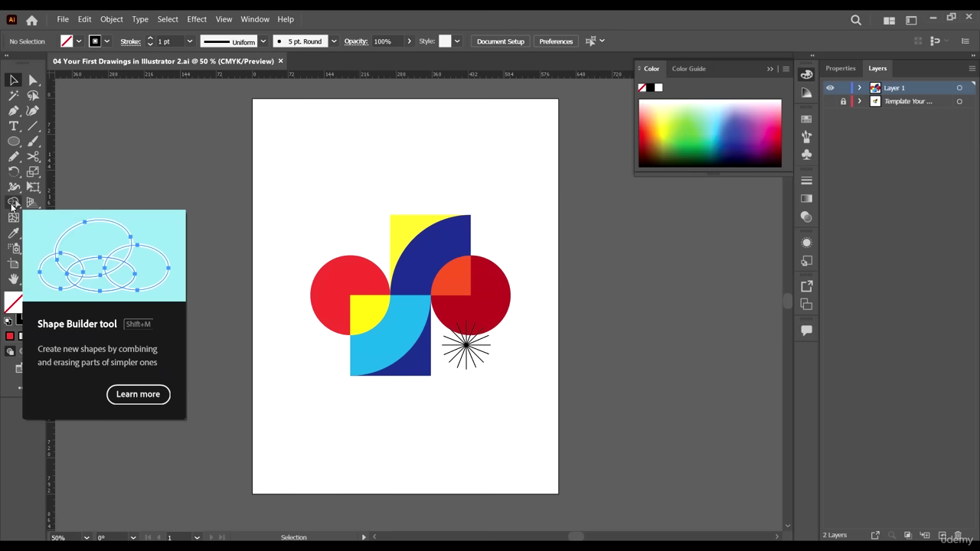